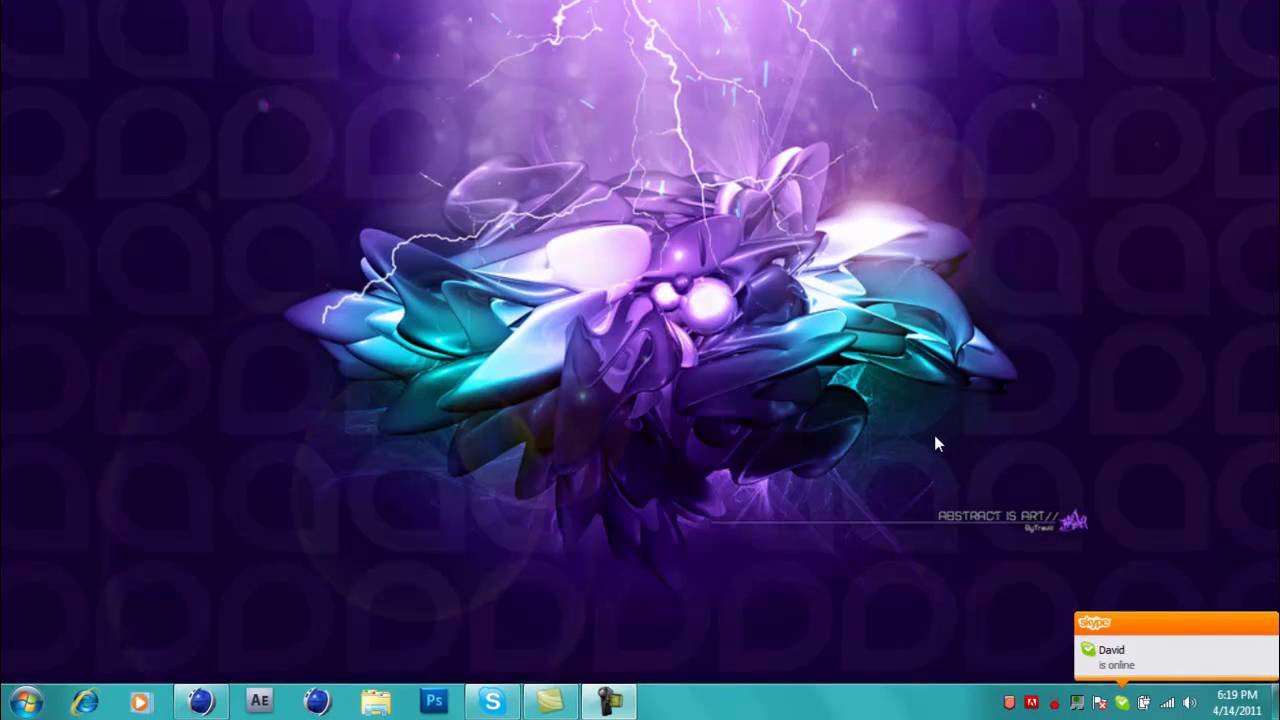
pyautogui.moveTo(943, 438); pyautogui.dragTo(567, 285)
pyautogui.moveTo(334, 163)
pyautogui.mouseDown()
pyautogui.moveTo(866, 429)
pyautogui.moveTo(441, 187)
pyautogui.mouseUp()
pyautogui.moveTo(354, 200); pyautogui.dragTo(1030, 509)
pyautogui.moveTo(1030, 509); pyautogui.dragTo(529, 285)
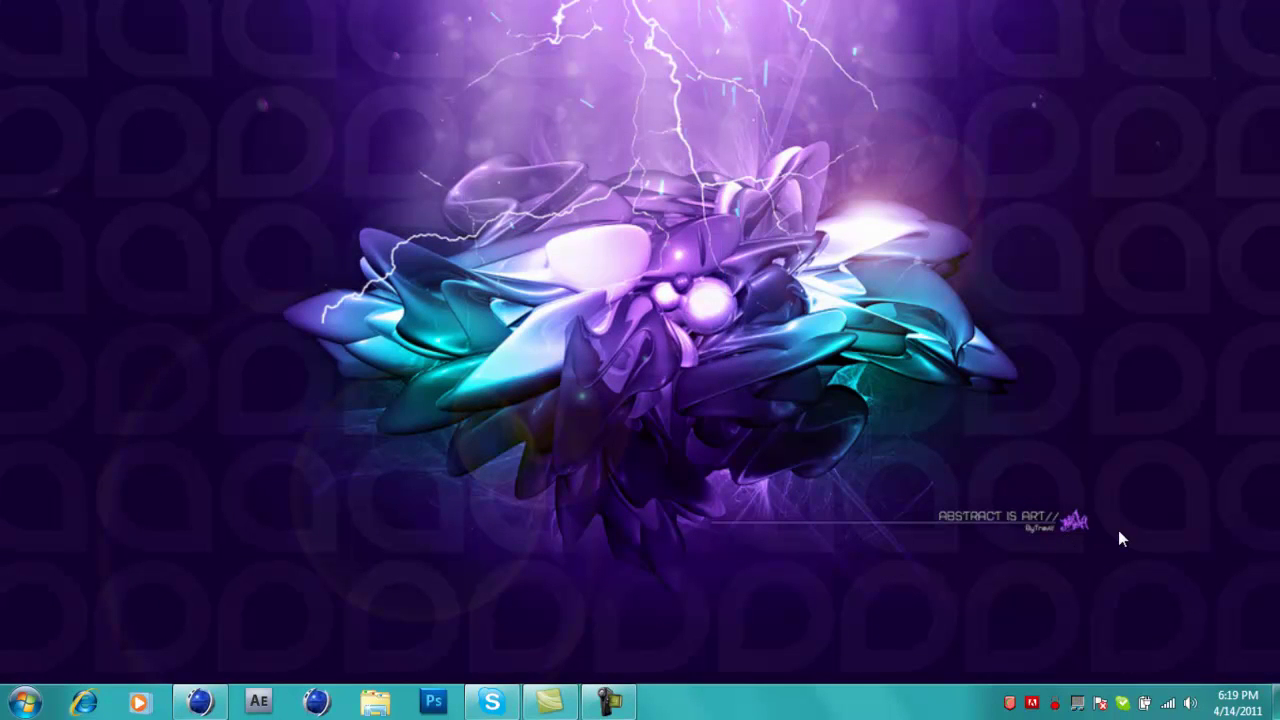
pyautogui.moveTo(1028, 522); pyautogui.dragTo(834, 400)
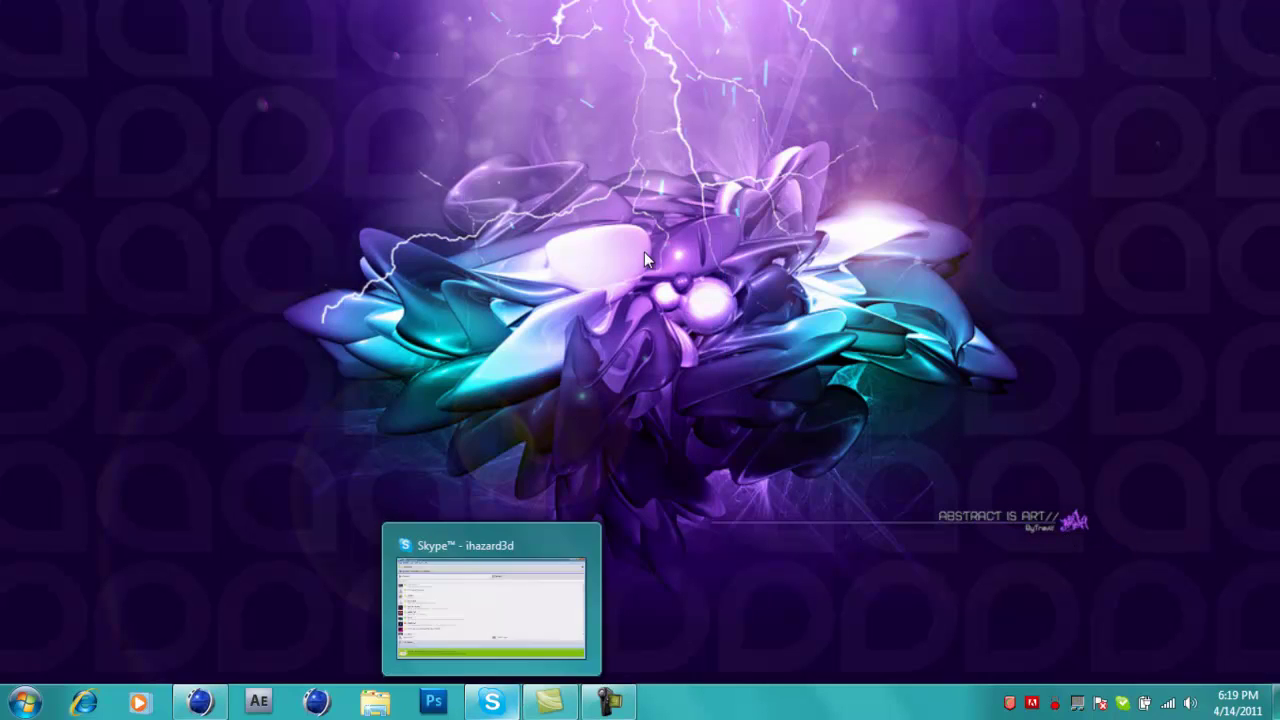
pyautogui.moveTo(392, 120); pyautogui.dragTo(180, 105)
pyautogui.moveTo(354, 147); pyautogui.dragTo(935, 488)
pyautogui.moveTo(400, 156); pyautogui.dragTo(1047, 391)
pyautogui.moveTo(1046, 487); pyautogui.dragTo(300, 157)
pyautogui.moveTo(337, 157); pyautogui.dragTo(1000, 490)
pyautogui.moveTo(1103, 546); pyautogui.dragTo(343, 157)
pyautogui.moveTo(335, 104); pyautogui.dragTo(1100, 495)
pyautogui.moveTo(1032, 491); pyautogui.dragTo(309, 140)
pyautogui.moveTo(409, 169); pyautogui.dragTo(1044, 562)
pyautogui.moveTo(1030, 558); pyautogui.dragTo(370, 123)
pyautogui.moveTo(336, 114); pyautogui.dragTo(1028, 540)
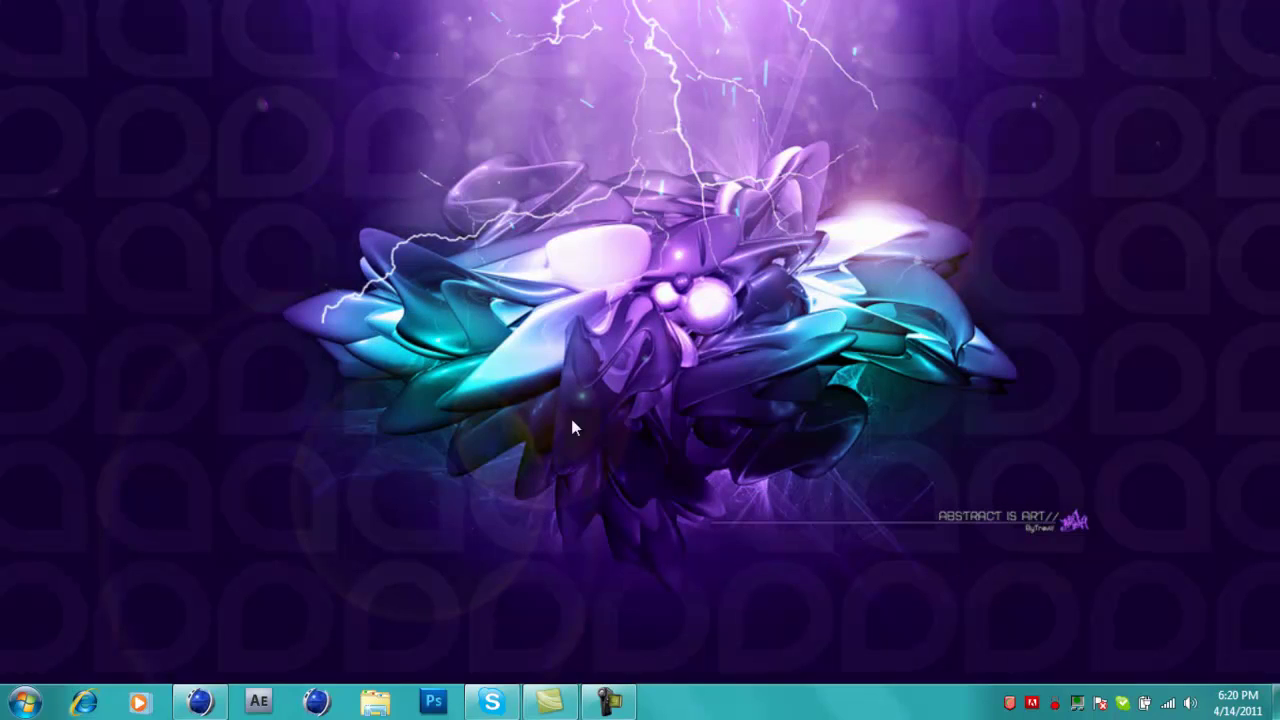
# - Switch to CINEMA 4D and delete all objects and materials from the abstract tutorial scene
pyautogui.click(205, 699)
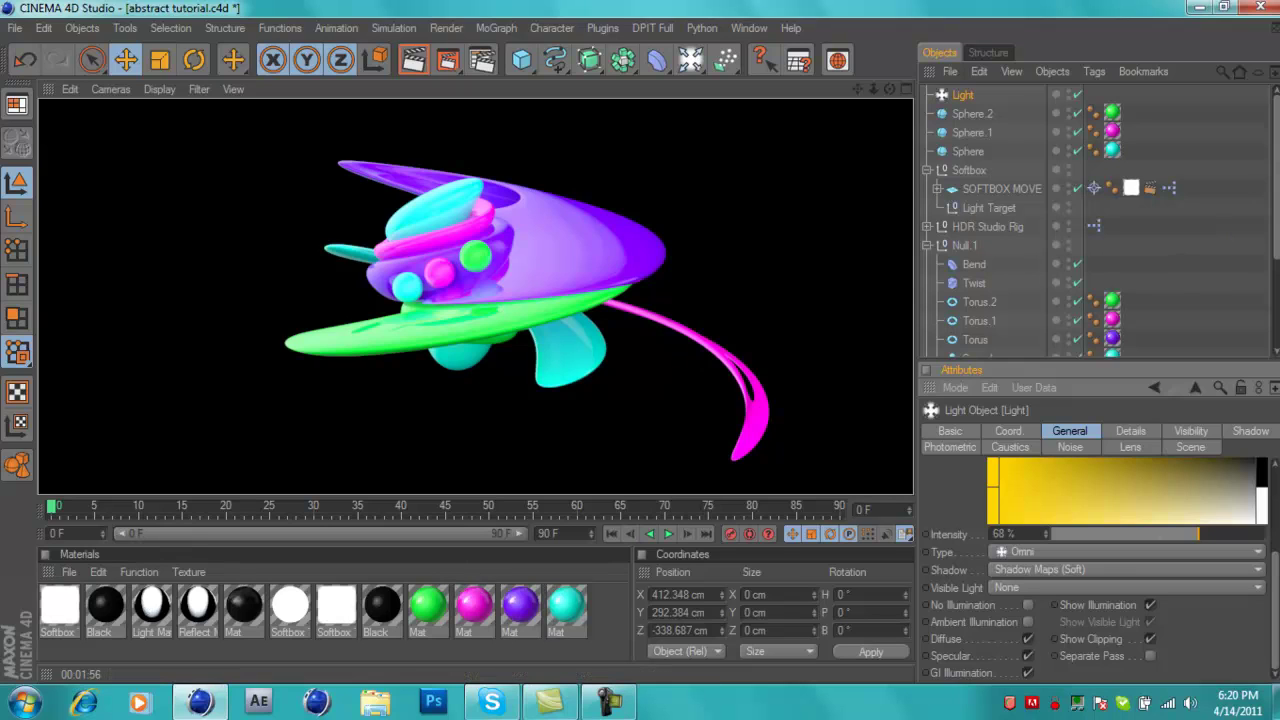
pyautogui.scroll(-4, 1100, 220)
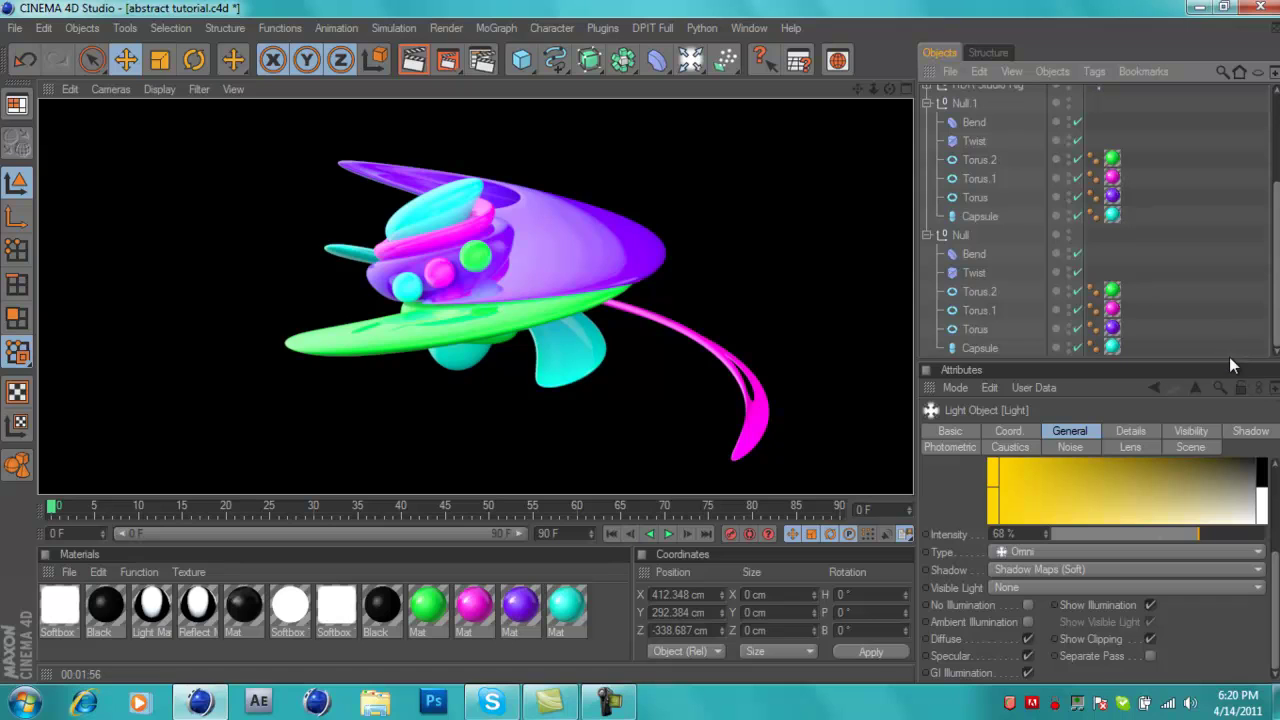
pyautogui.scroll(3, 946, 236)
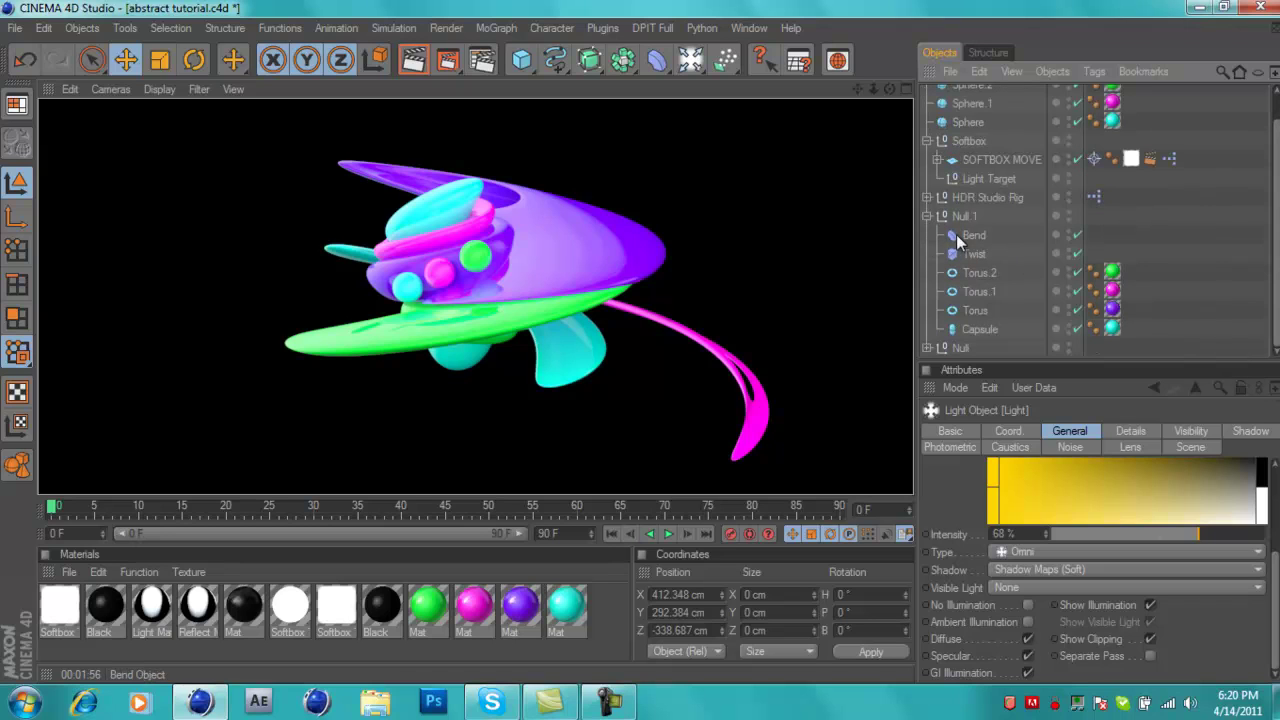
pyautogui.click(927, 218)
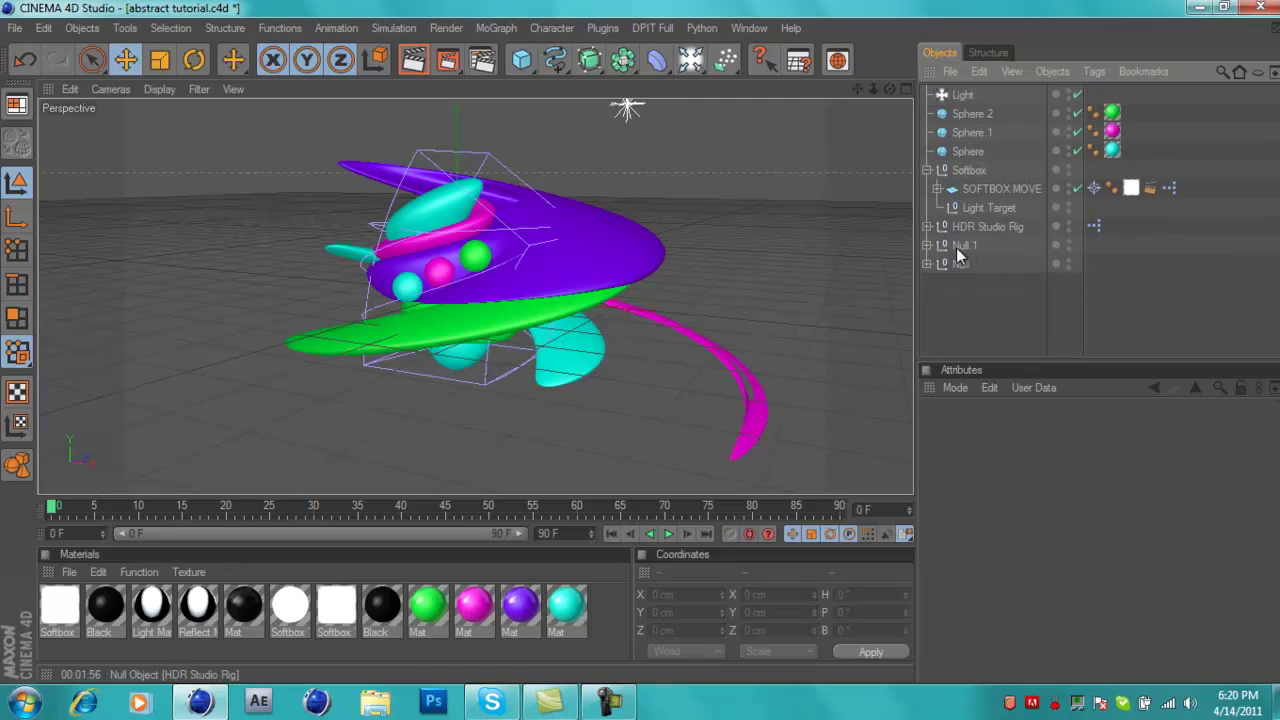
pyautogui.moveTo(1045, 280); pyautogui.dragTo(921, 97)
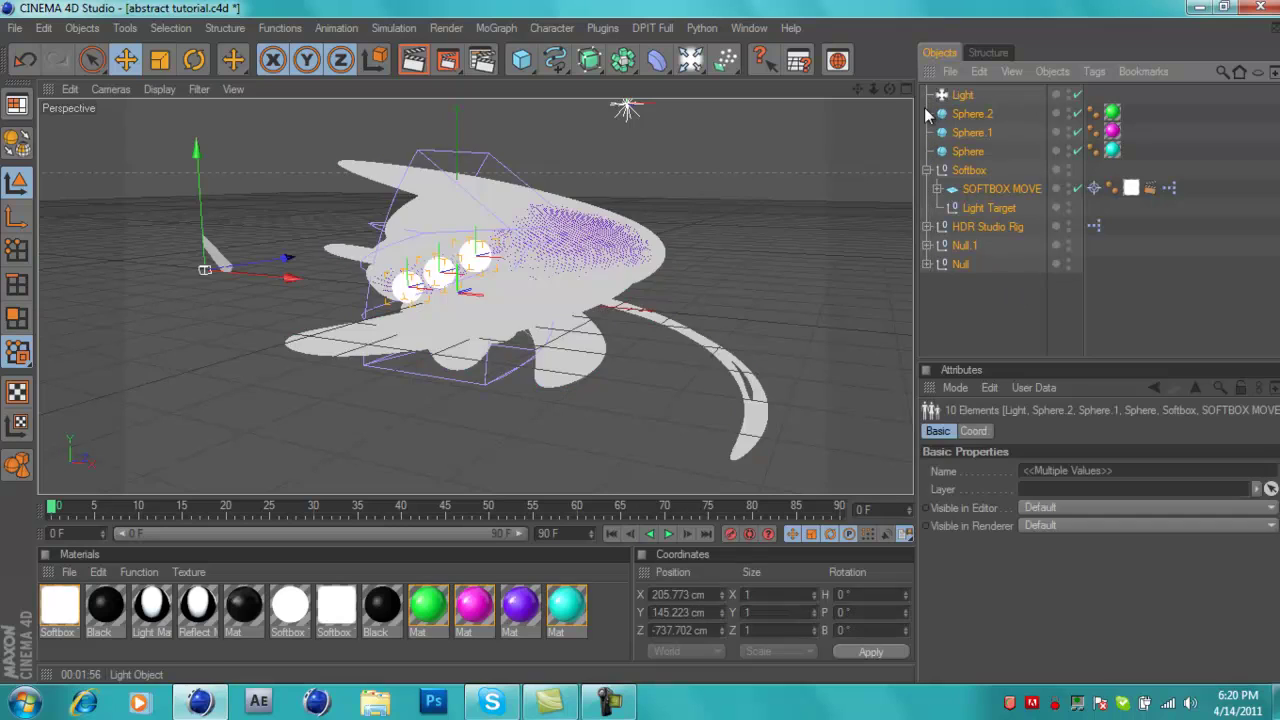
pyautogui.press('Delete')
pyautogui.moveTo(582, 668); pyautogui.dragTo(35, 604)
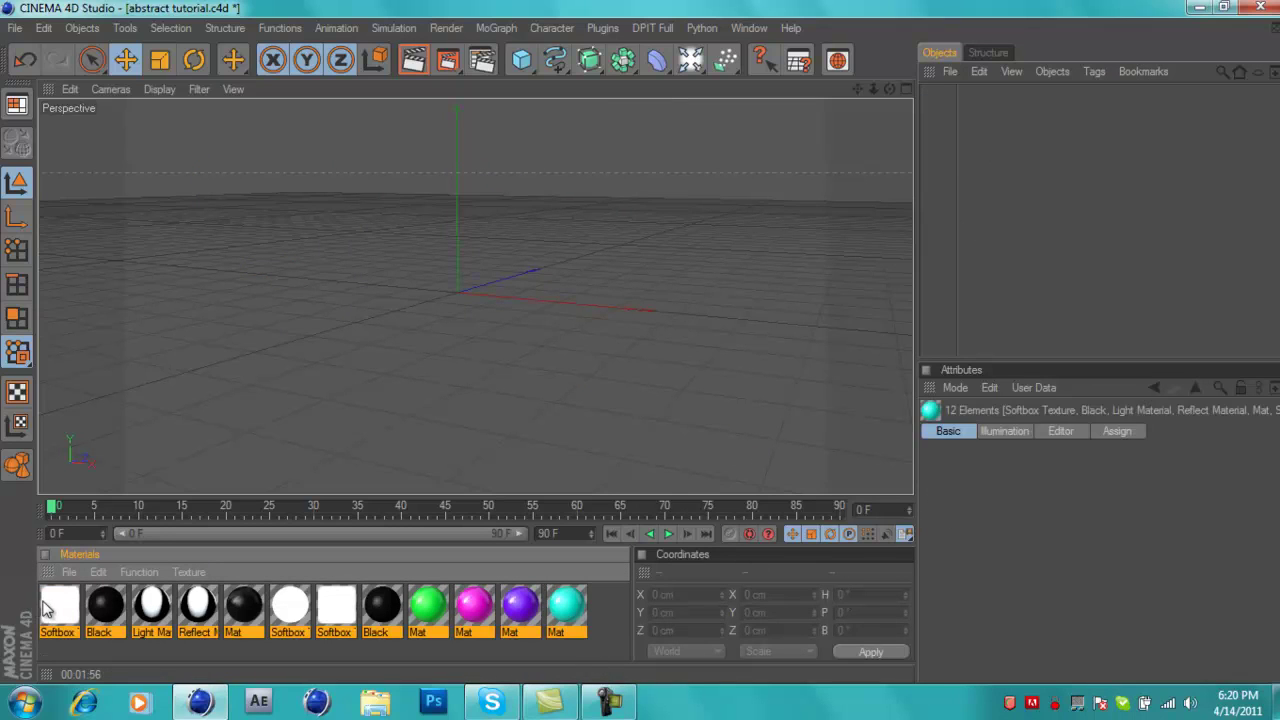
pyautogui.press('Delete')
pyautogui.moveTo(889, 89); pyautogui.dragTo(642, 340)
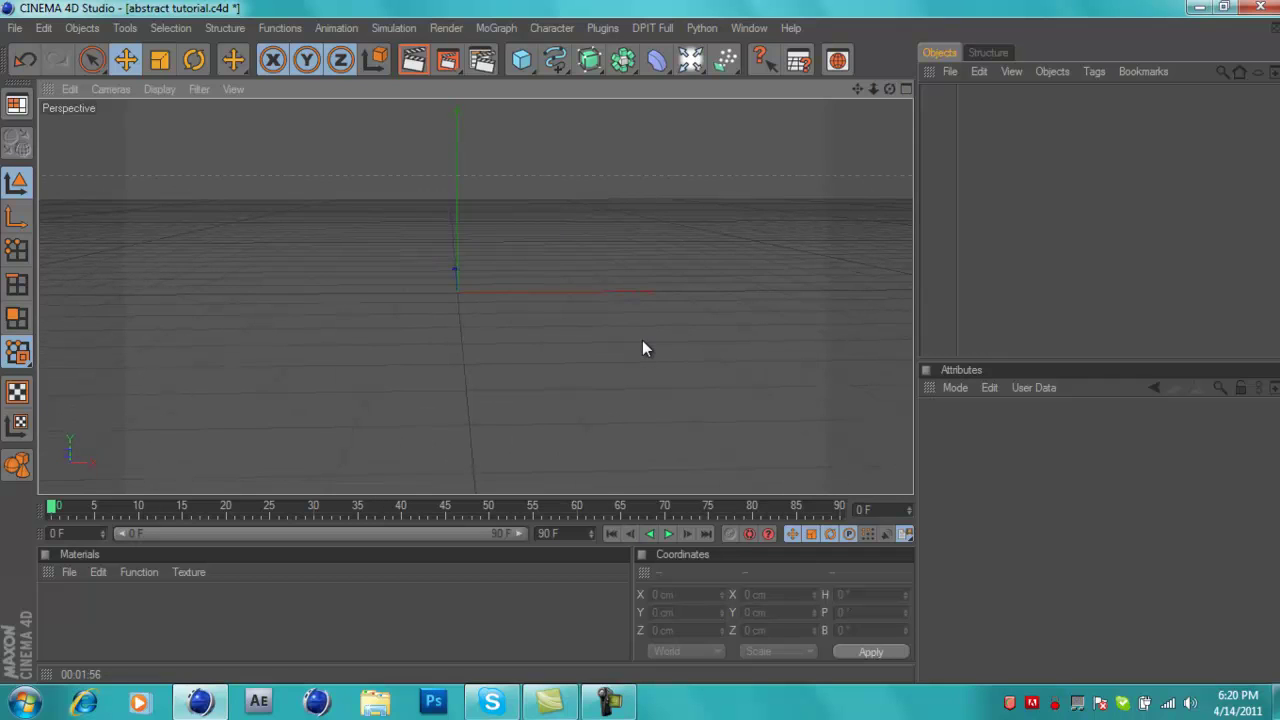
pyautogui.click(690, 60)
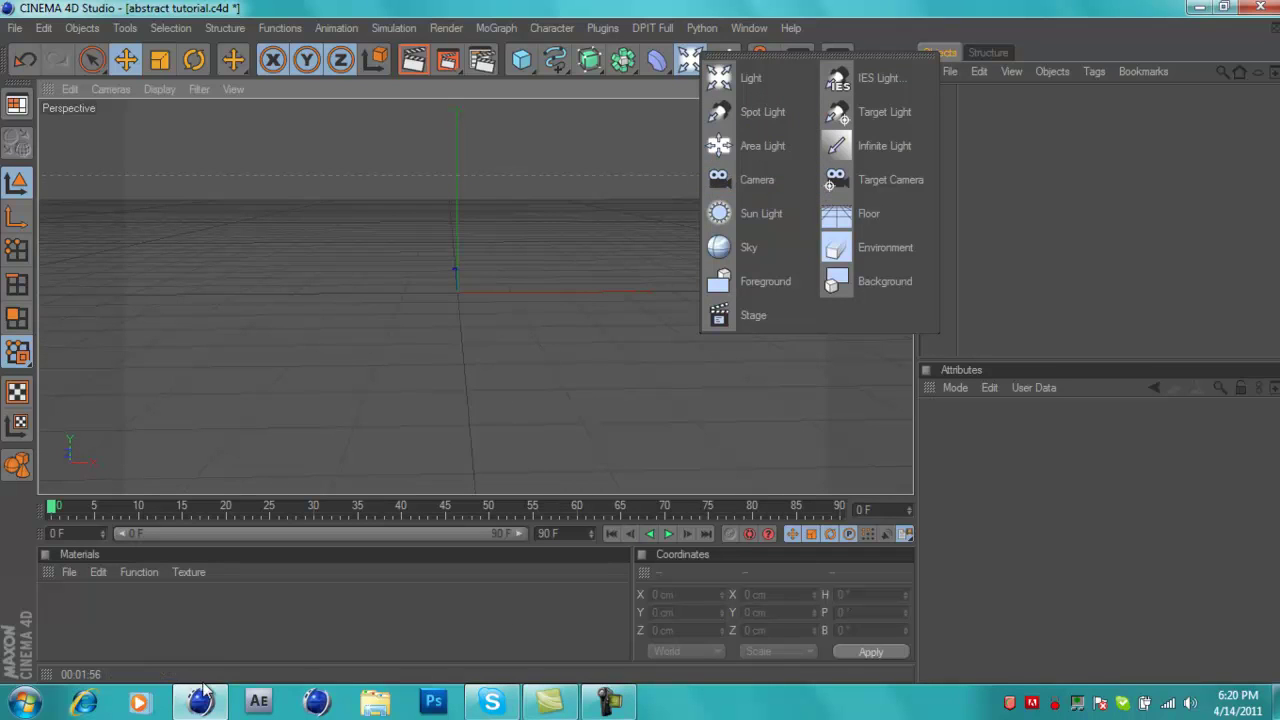
pyautogui.click(1202, 274)
pyautogui.moveTo(889, 89); pyautogui.dragTo(643, 344)
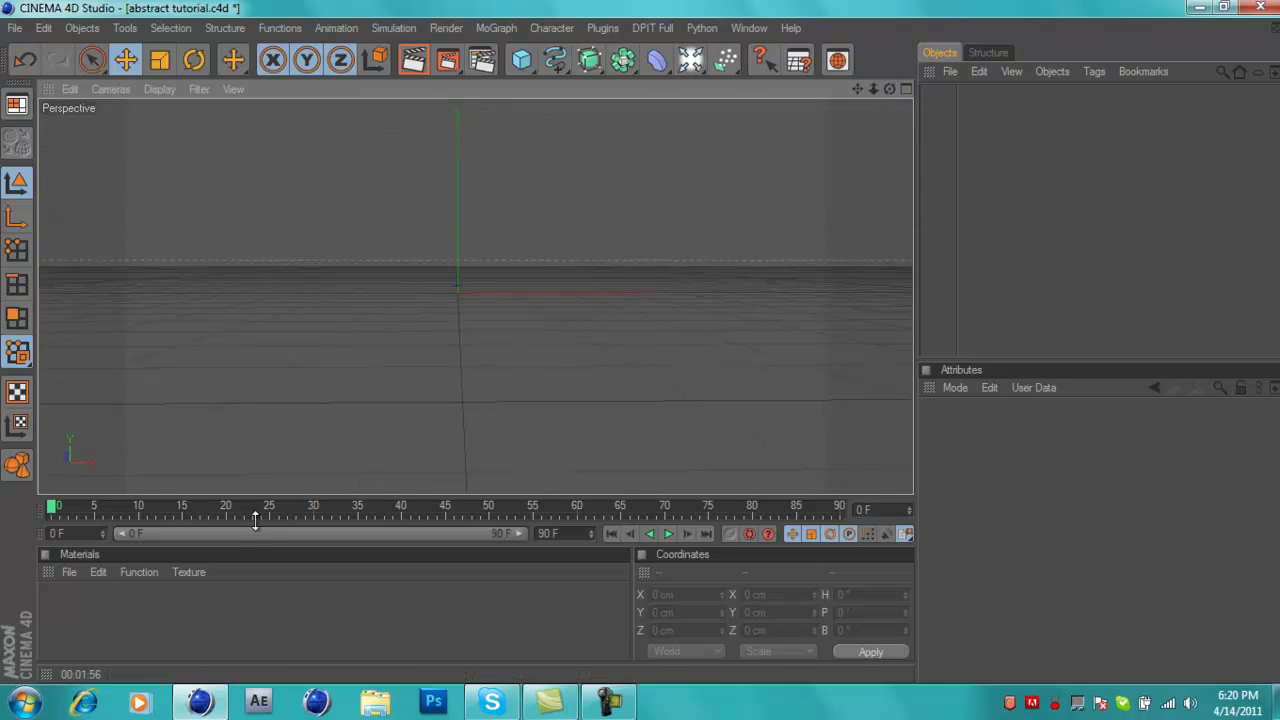
pyautogui.moveTo(48, 509); pyautogui.dragTo(1045, 519)
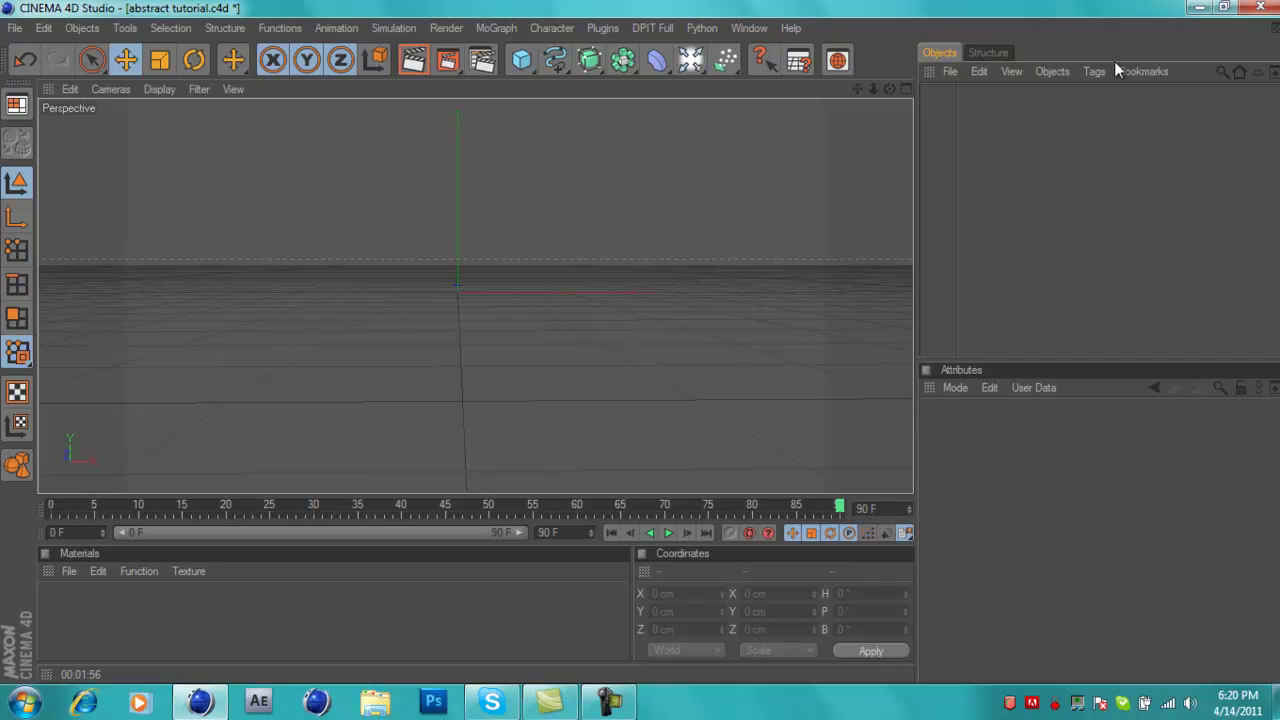
pyautogui.moveTo(889, 90); pyautogui.dragTo(590, 408)
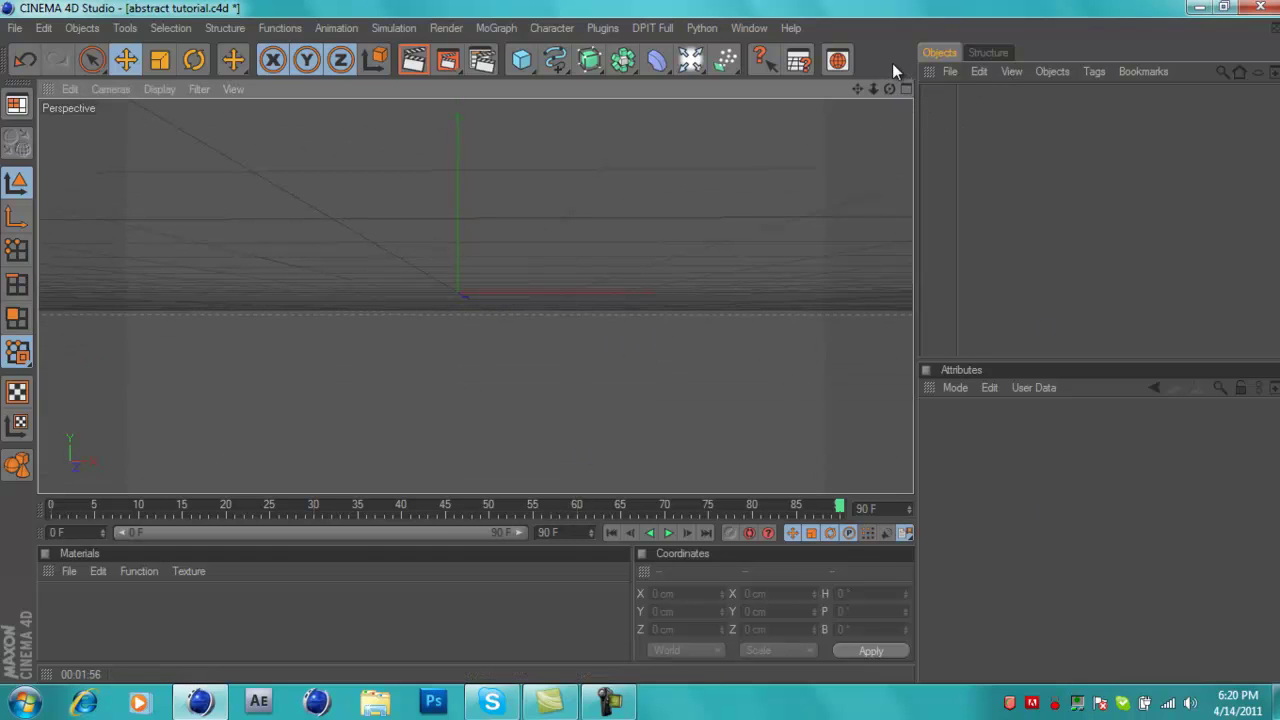
pyautogui.moveTo(889, 90); pyautogui.dragTo(645, 349)
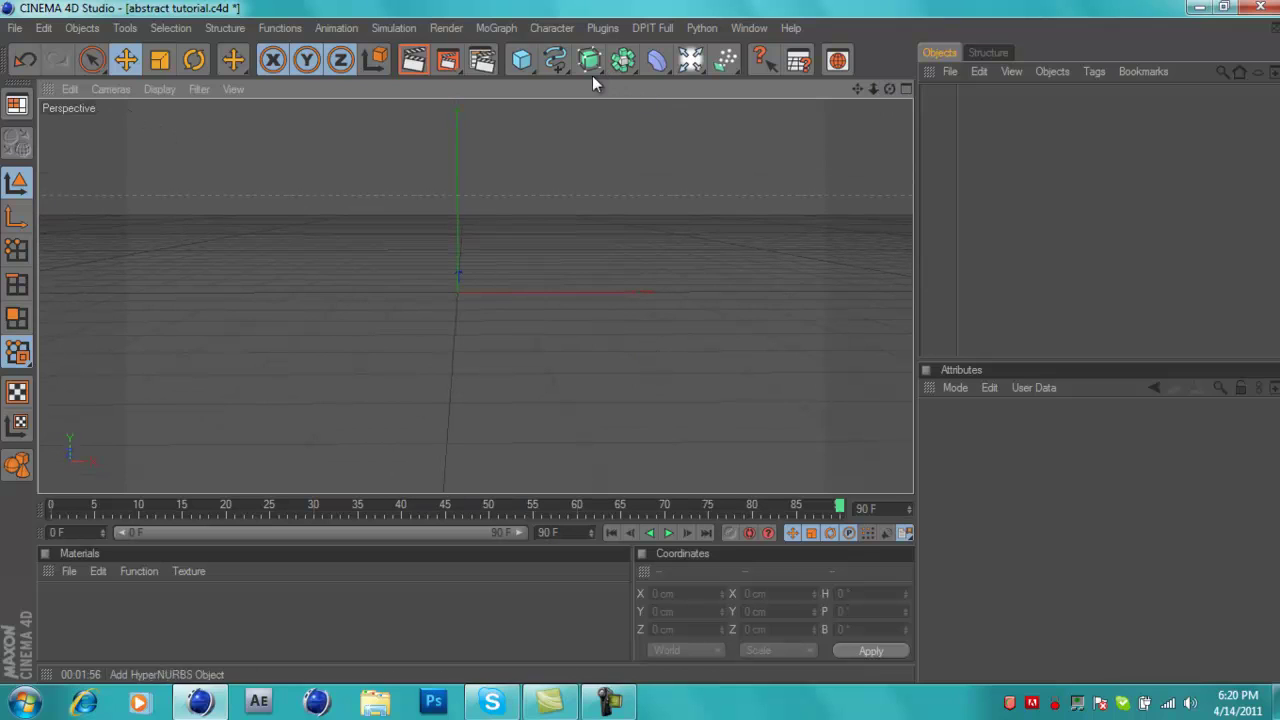
pyautogui.click(523, 63)
pyautogui.click(666, 62)
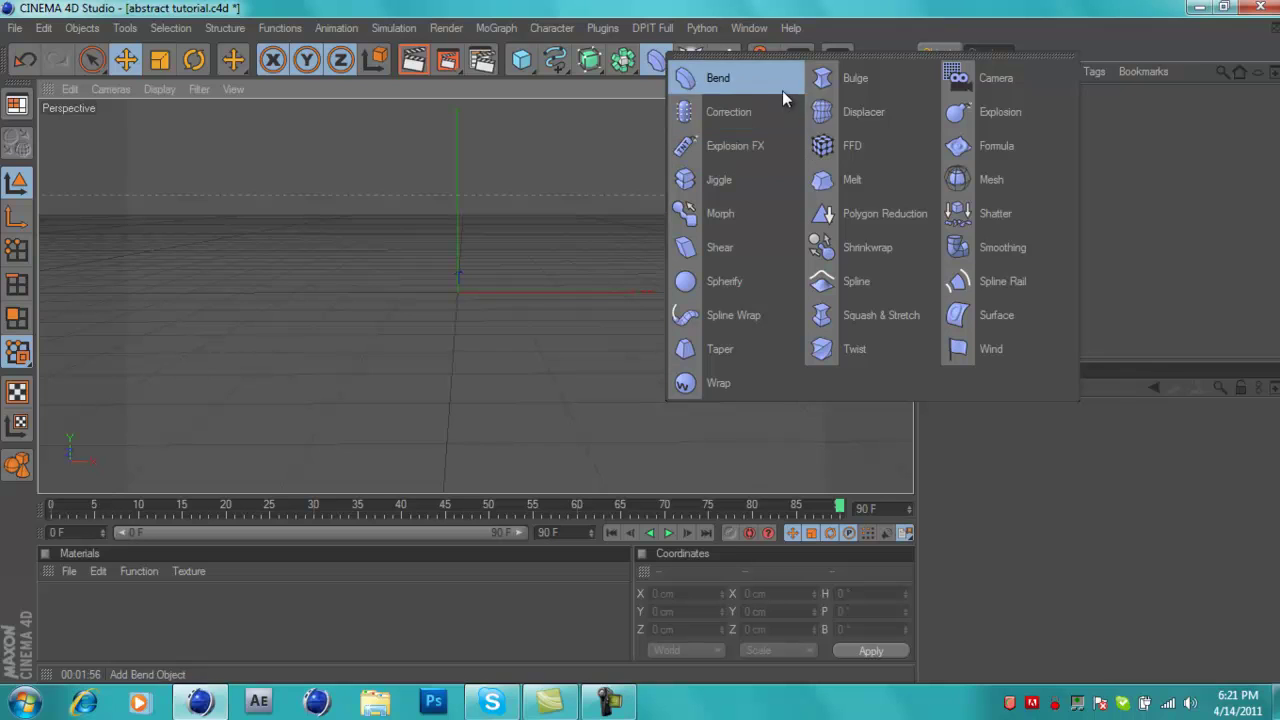
pyautogui.click(645, 5)
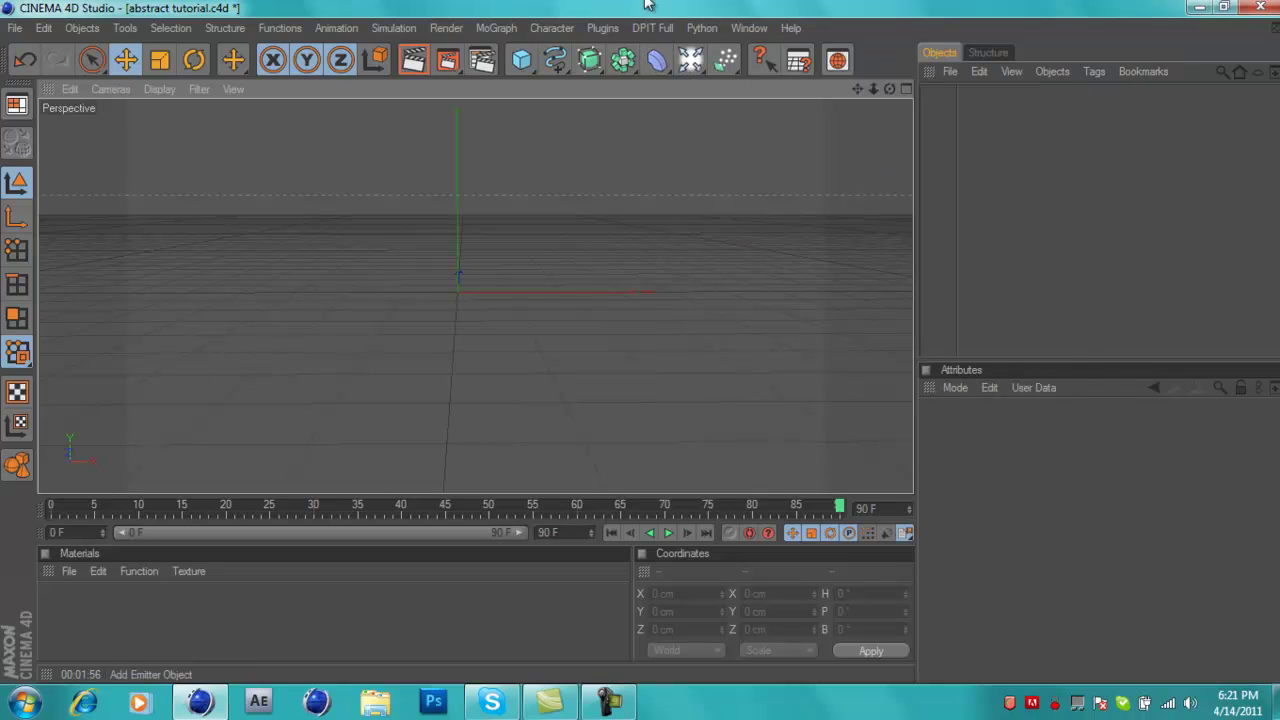
# - Add a capsule at the scene origin with a radius of 66 cm and a height of 245 cm
pyautogui.click(521, 60)
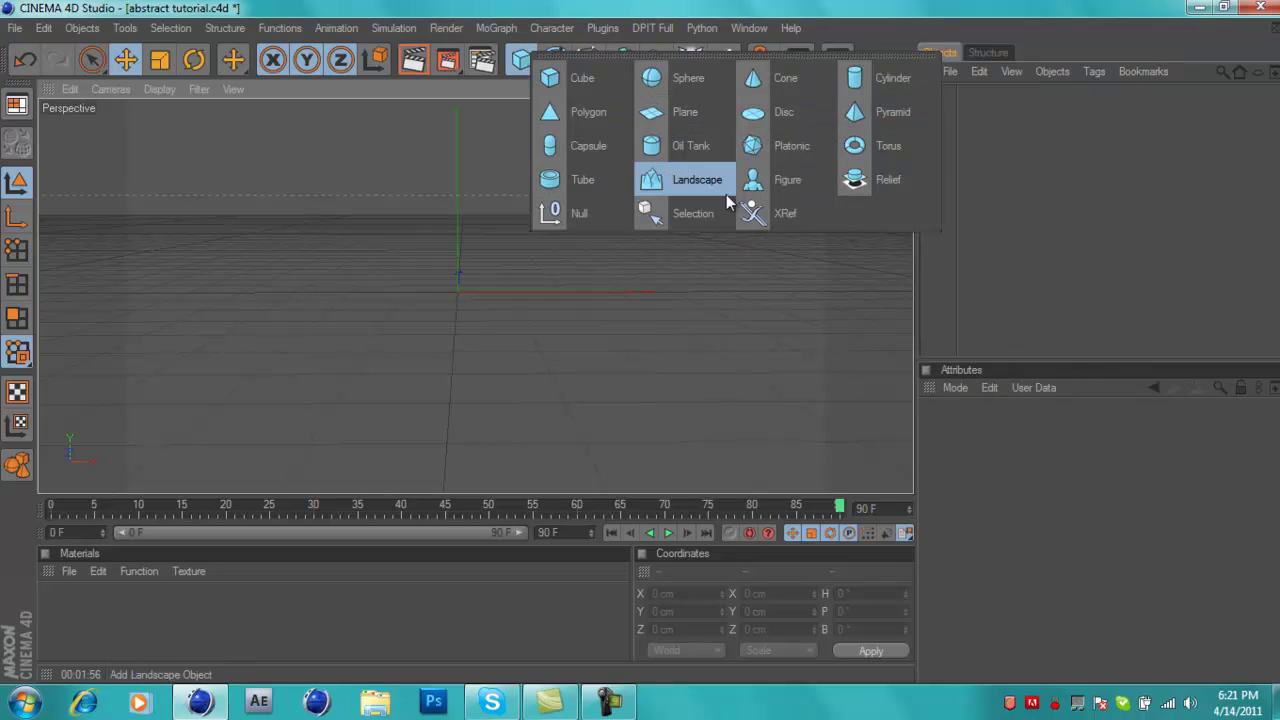
pyautogui.click(592, 152)
pyautogui.moveTo(1076, 471)
pyautogui.mouseDown()
pyautogui.moveTo(1083, 490)
pyautogui.moveTo(1077, 476)
pyautogui.mouseUp()
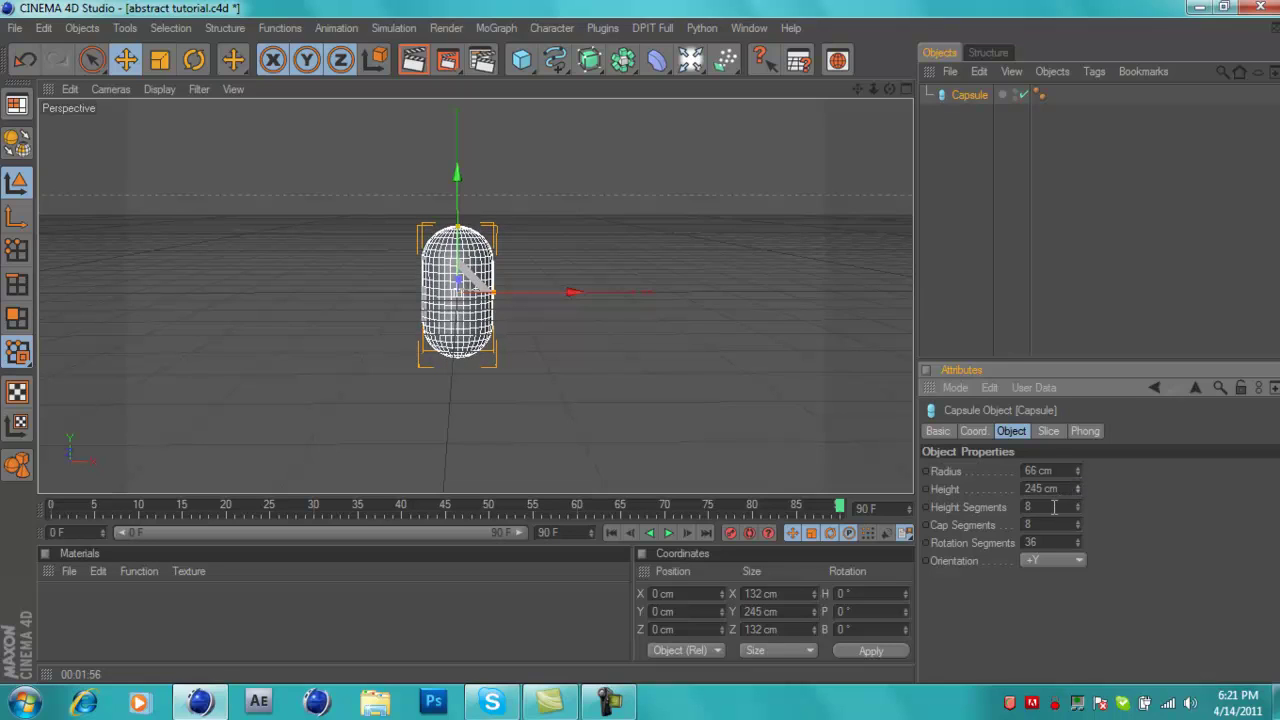
# - Set the capsule's height, cap and rotation segments to 150 each, and deselect it
pyautogui.press('BackSpace')
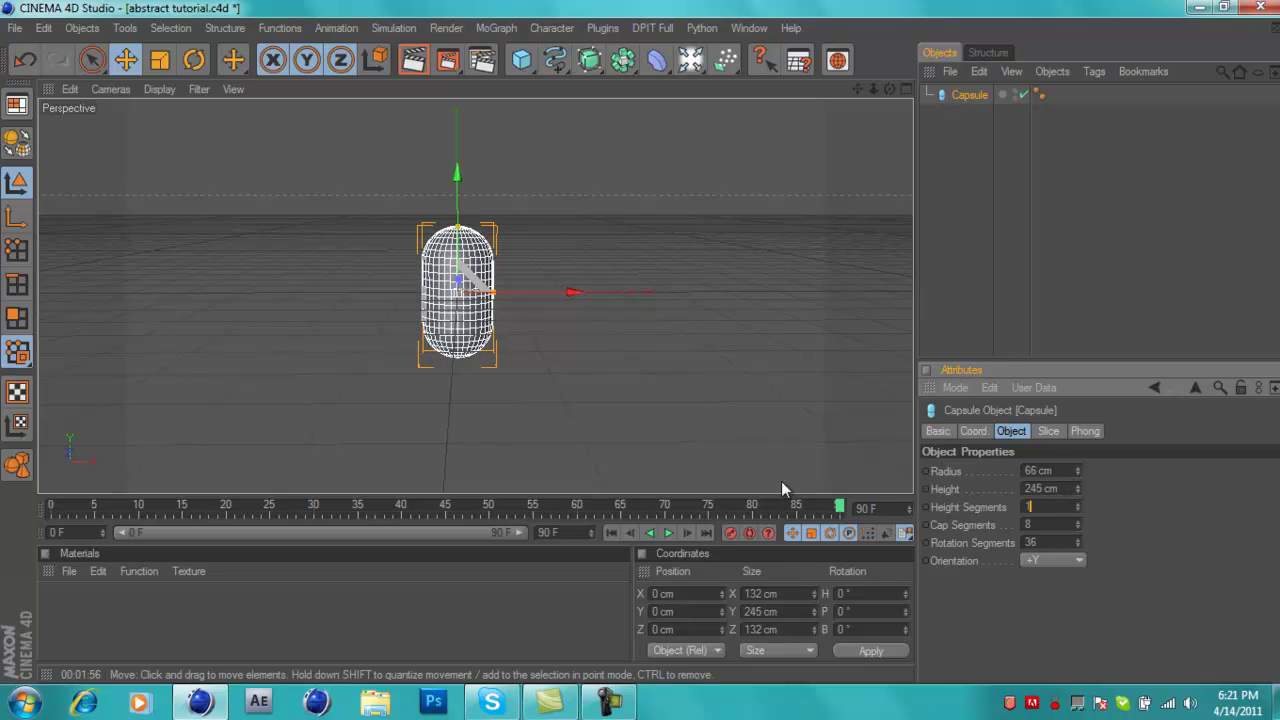
pyautogui.write('150')
pyautogui.press('Return')
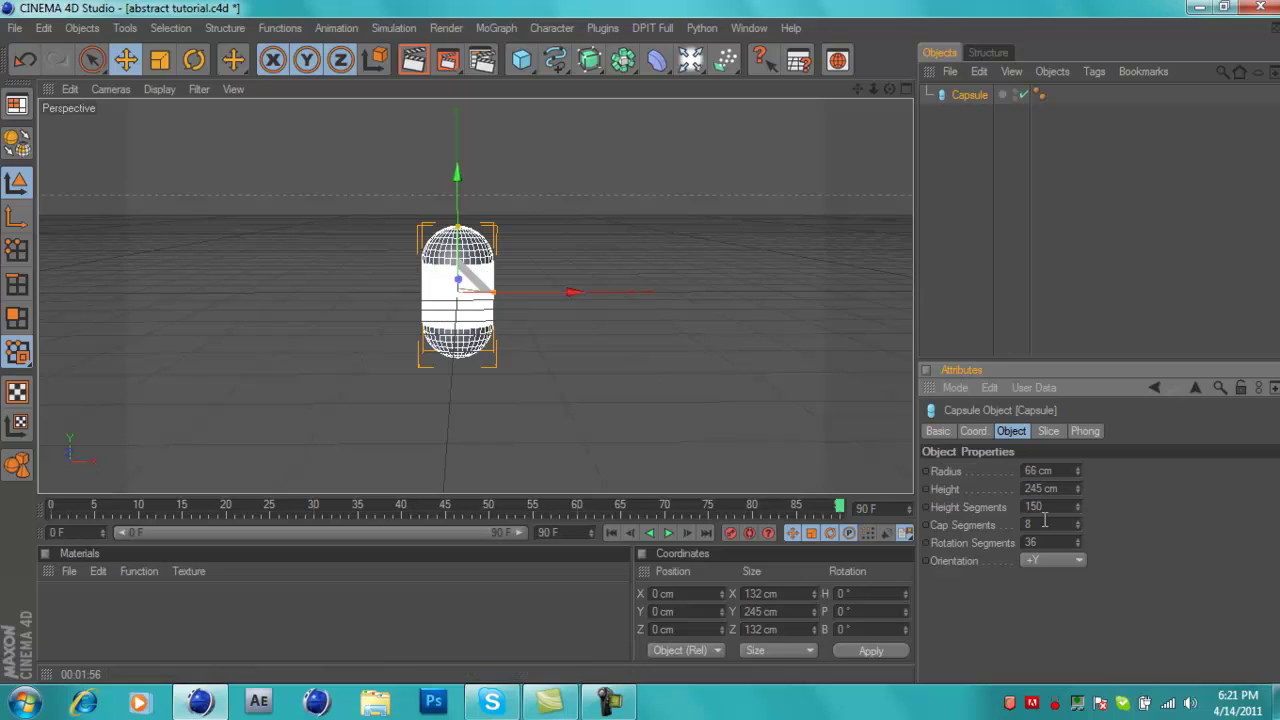
pyautogui.press('BackSpace')
pyautogui.write('150')
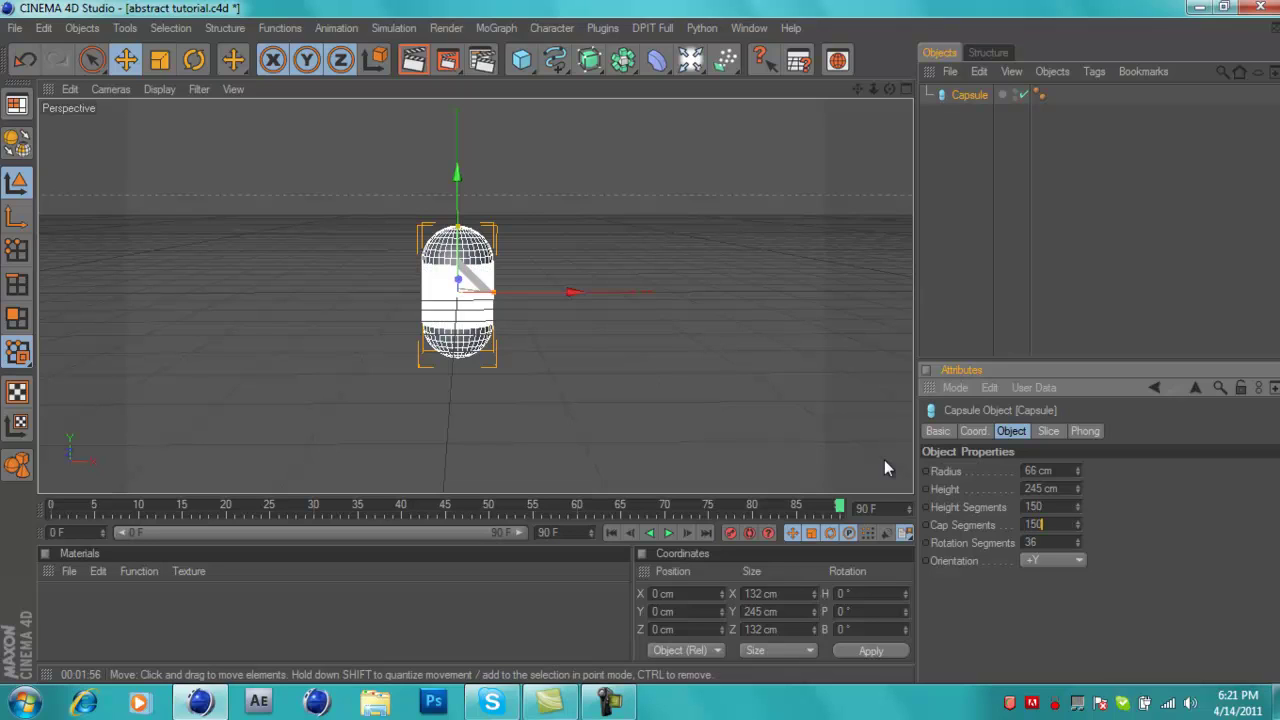
pyautogui.press('Return')
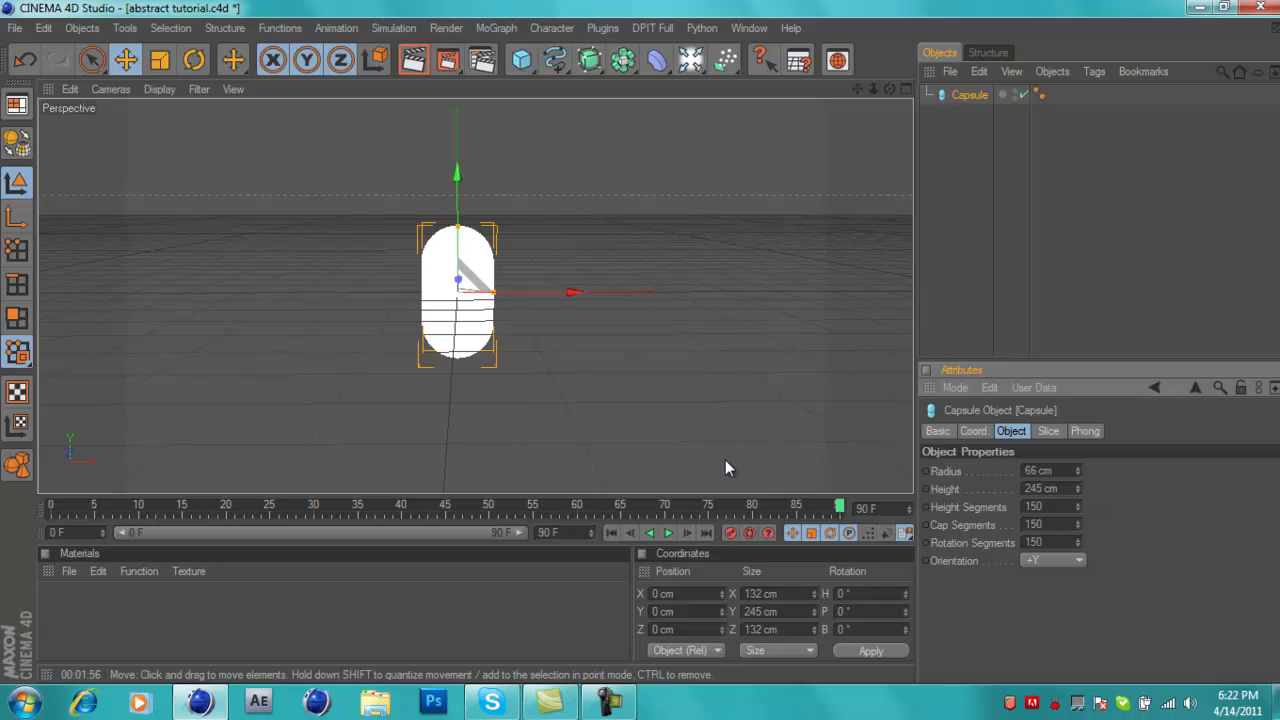
pyautogui.click(1095, 135)
# - Add a torus around the capsule with a ring radius of 118 cm and a pipe radius of 32 cm
pyautogui.moveTo(888, 90); pyautogui.dragTo(646, 340)
pyautogui.moveTo(858, 89); pyautogui.dragTo(638, 339)
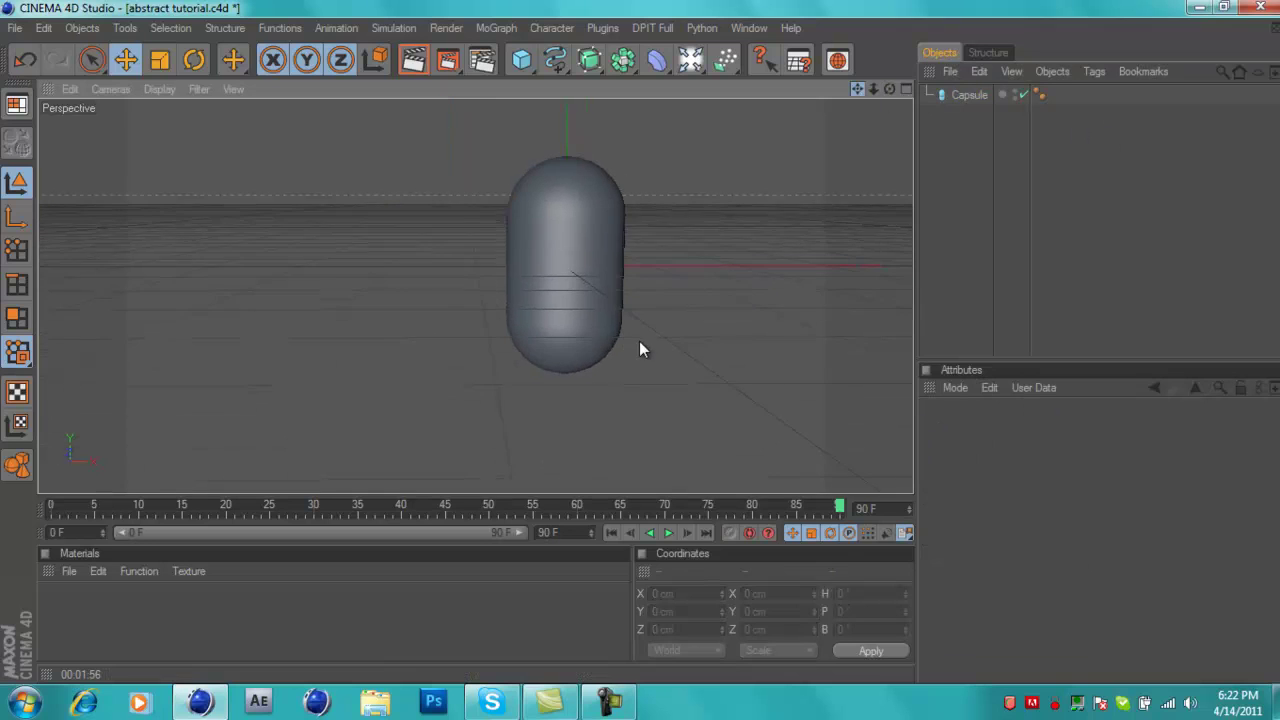
pyautogui.click(506, 68)
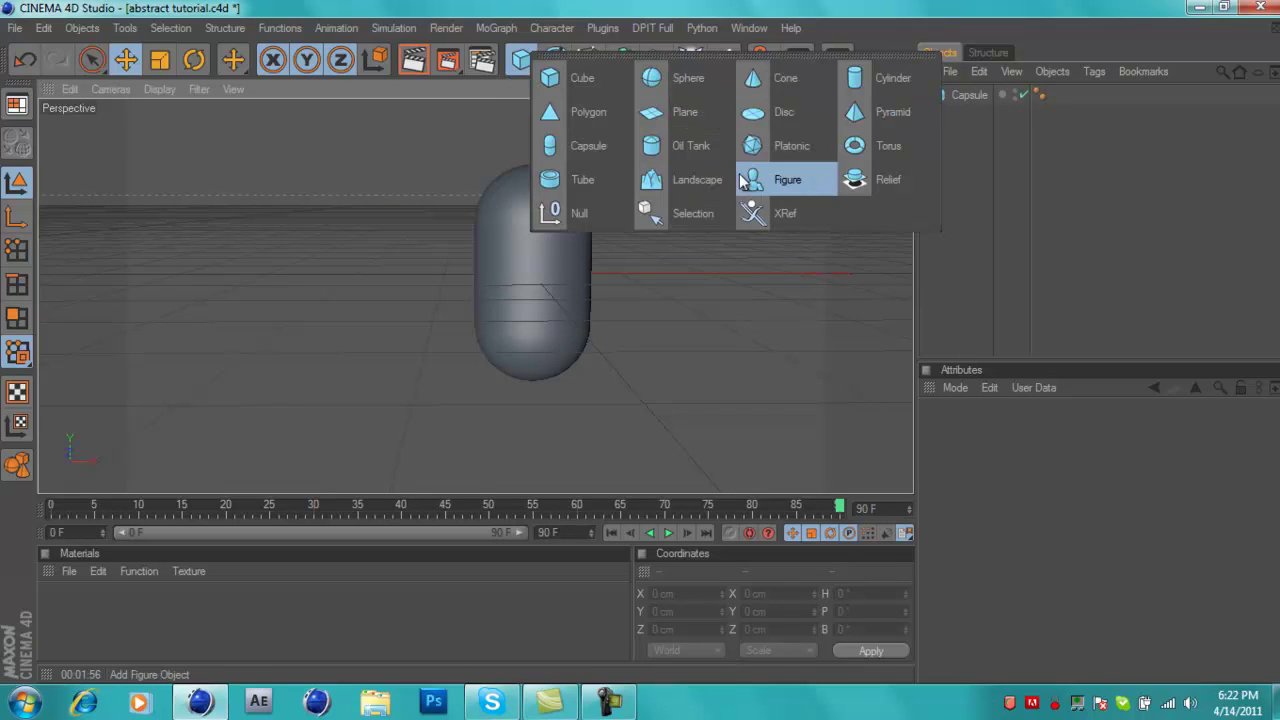
pyautogui.click(868, 146)
pyautogui.moveTo(889, 89); pyautogui.dragTo(652, 360)
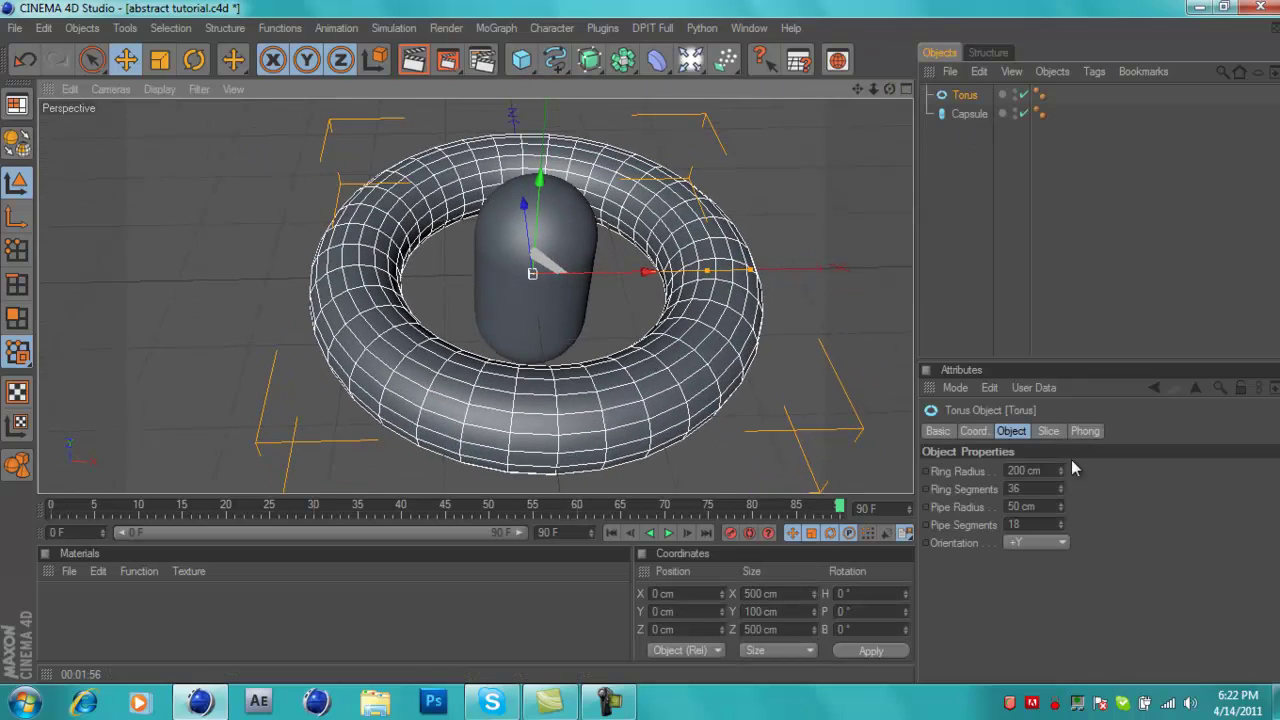
pyautogui.moveTo(1065, 477); pyautogui.dragTo(1063, 475)
pyautogui.moveTo(889, 89)
pyautogui.mouseDown()
pyautogui.moveTo(643, 343)
pyautogui.moveTo(645, 323)
pyautogui.moveTo(885, 108)
pyautogui.mouseUp()
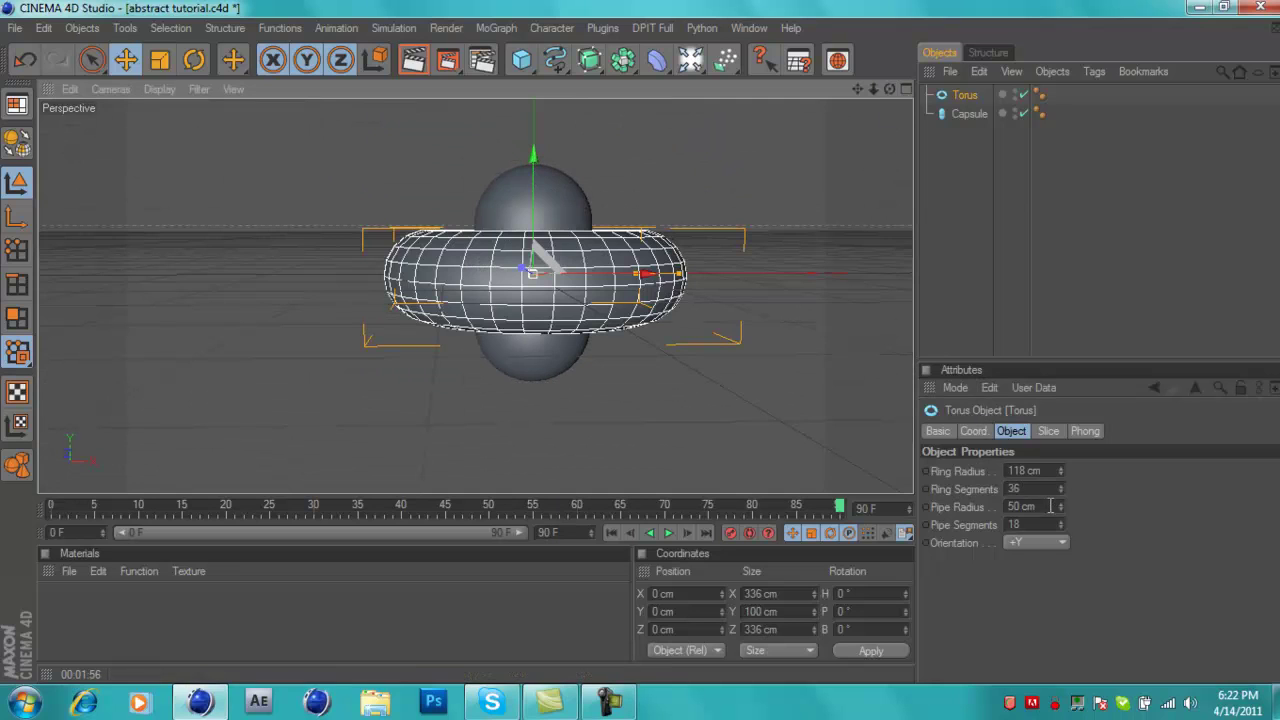
pyautogui.moveTo(1063, 508); pyautogui.dragTo(1056, 502)
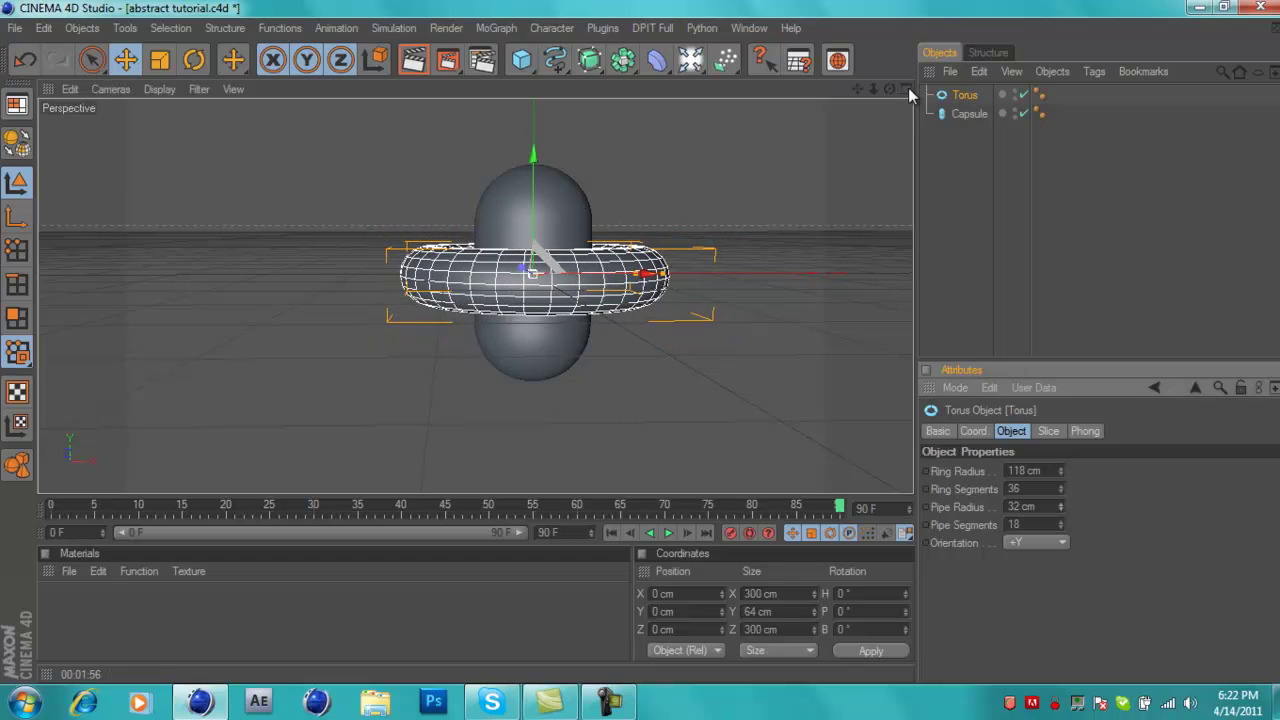
# - Tighten the torus around the capsule by reducing its ring radius to 98 cm
pyautogui.moveTo(889, 88)
pyautogui.mouseDown()
pyautogui.moveTo(643, 341)
pyautogui.moveTo(891, 94)
pyautogui.mouseUp()
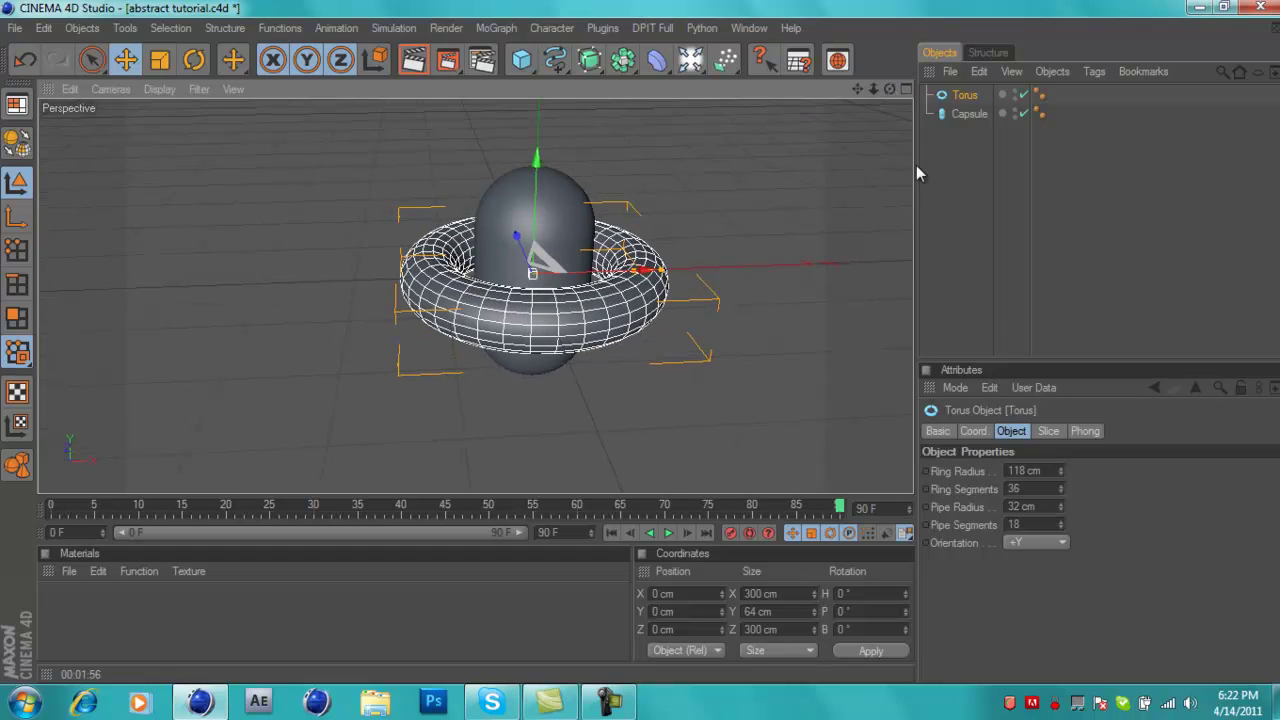
pyautogui.moveTo(1060, 473); pyautogui.dragTo(1060, 474)
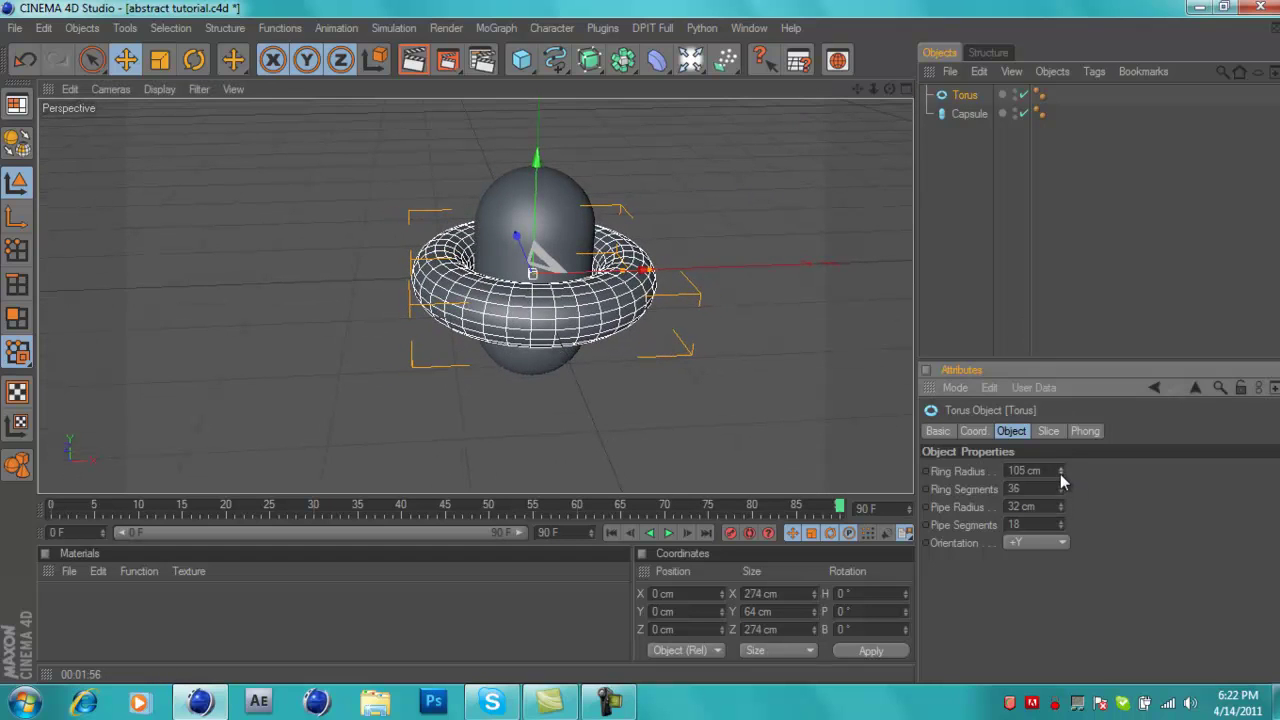
pyautogui.moveTo(889, 88); pyautogui.dragTo(896, 118)
pyautogui.moveTo(1064, 472); pyautogui.dragTo(1062, 472)
pyautogui.moveTo(889, 86); pyautogui.dragTo(640, 363)
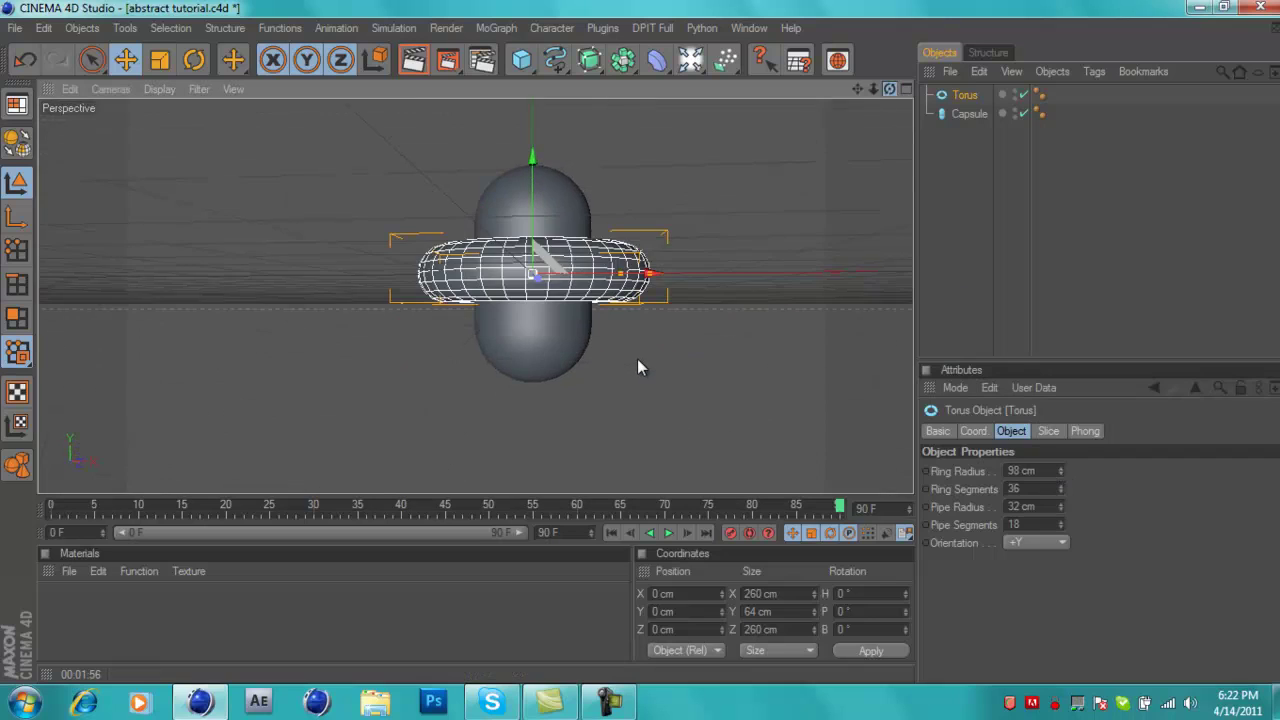
# - Set the torus's ring segments and pipe segments to 150 each, and deselect it
pyautogui.click(1036, 470)
pyautogui.click(1013, 489)
pyautogui.press('BackSpace')
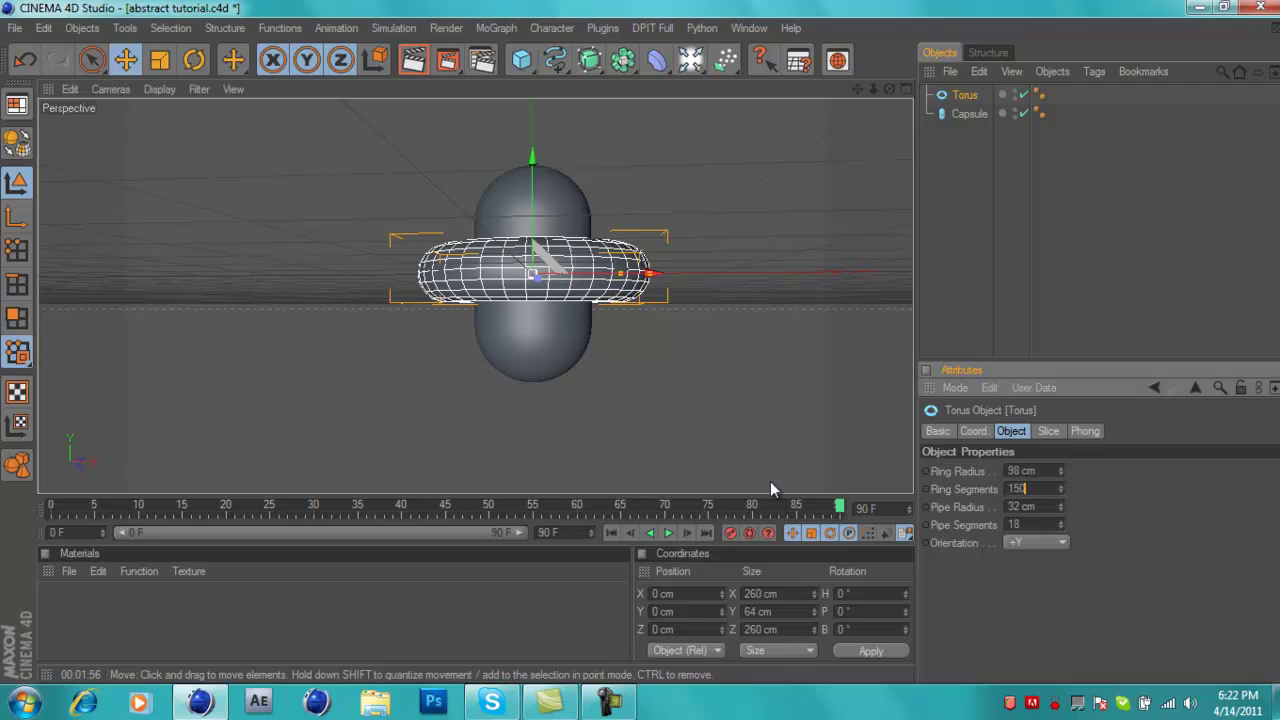
pyautogui.write('150')
pyautogui.press('Return')
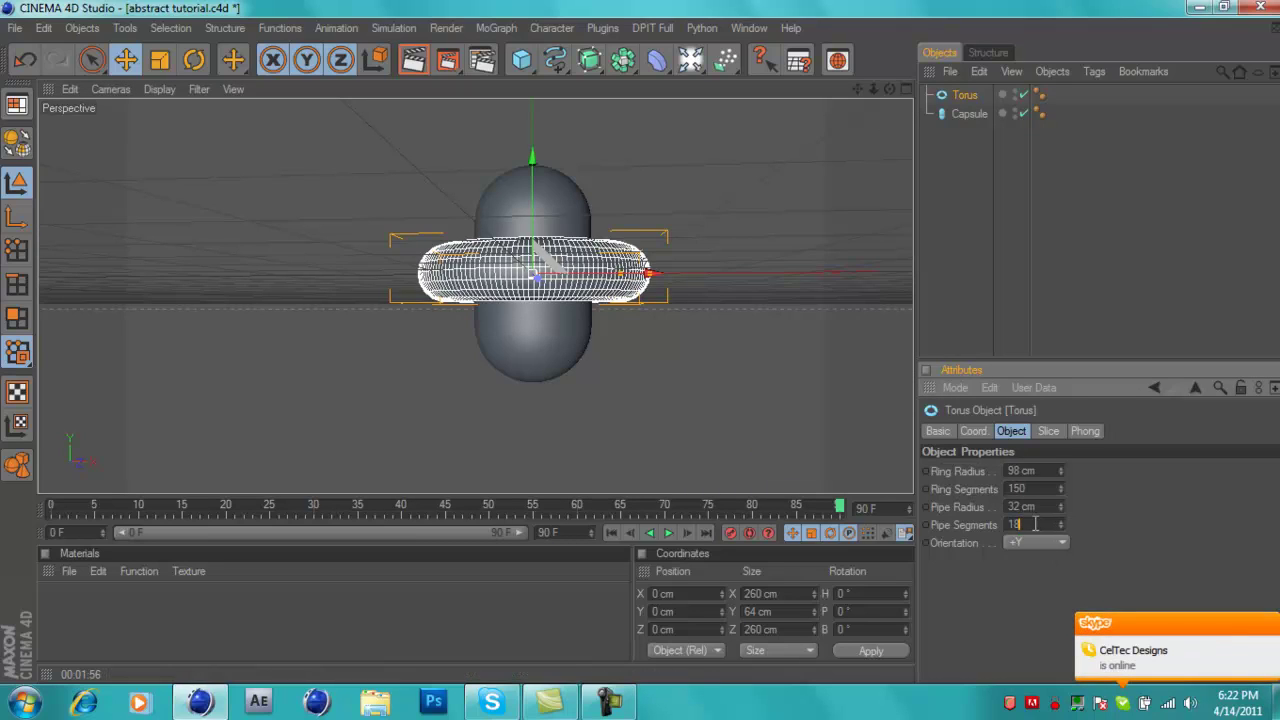
pyautogui.press('BackSpace')
pyautogui.write('150')
pyautogui.press('Return')
pyautogui.click(1166, 299)
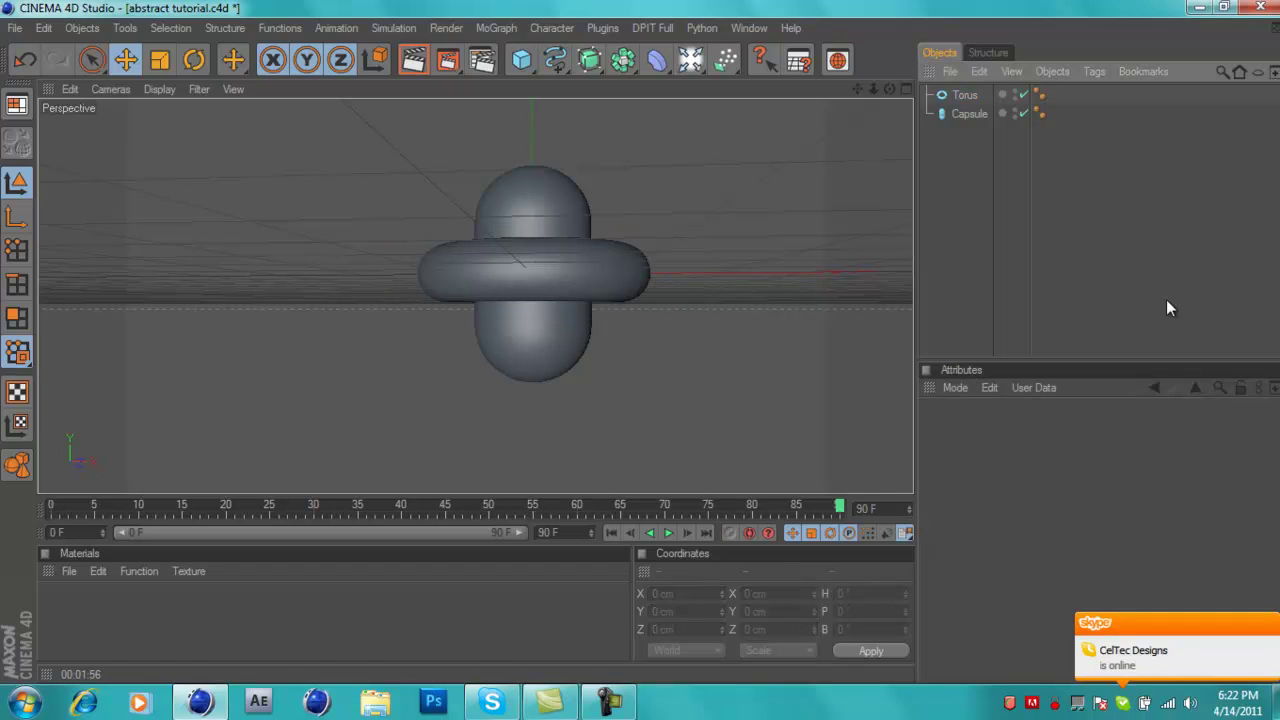
pyautogui.moveTo(891, 100); pyautogui.dragTo(513, 3)
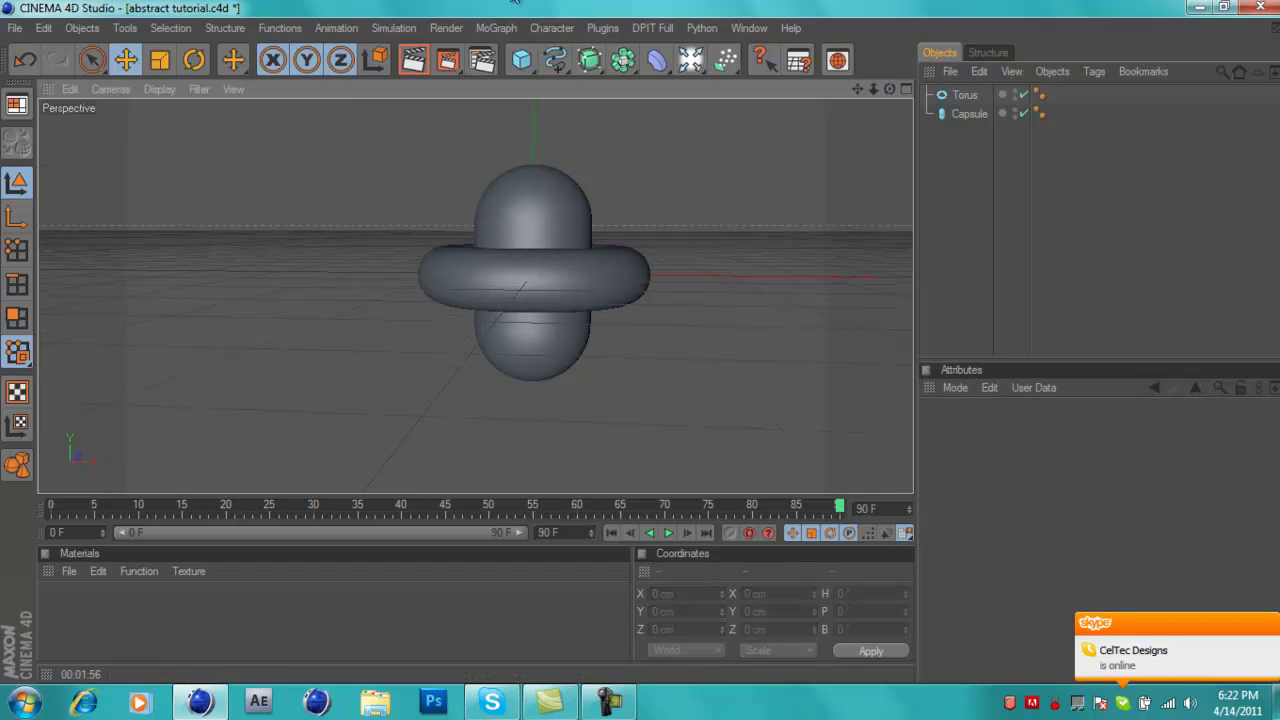
# - Add a sphere with a radius of 75 cm and 150 segments
pyautogui.click(521, 60)
pyautogui.click(655, 77)
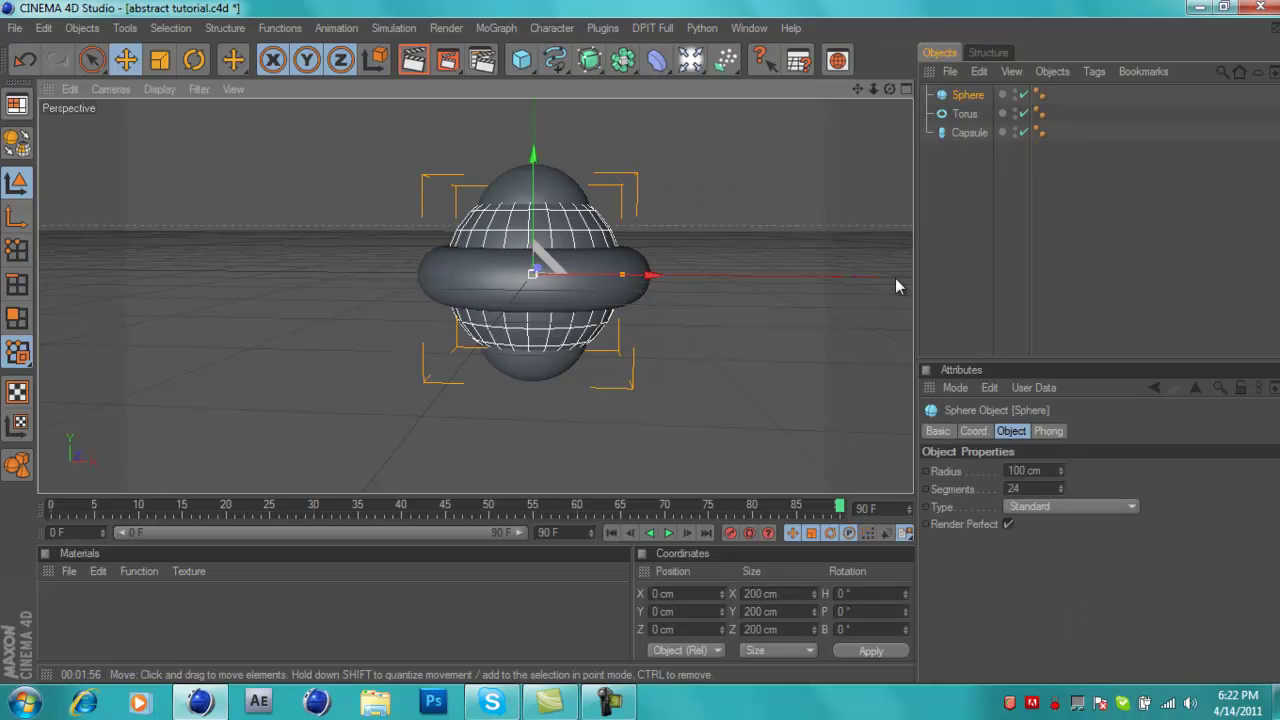
pyautogui.moveTo(1065, 475); pyautogui.dragTo(1066, 485)
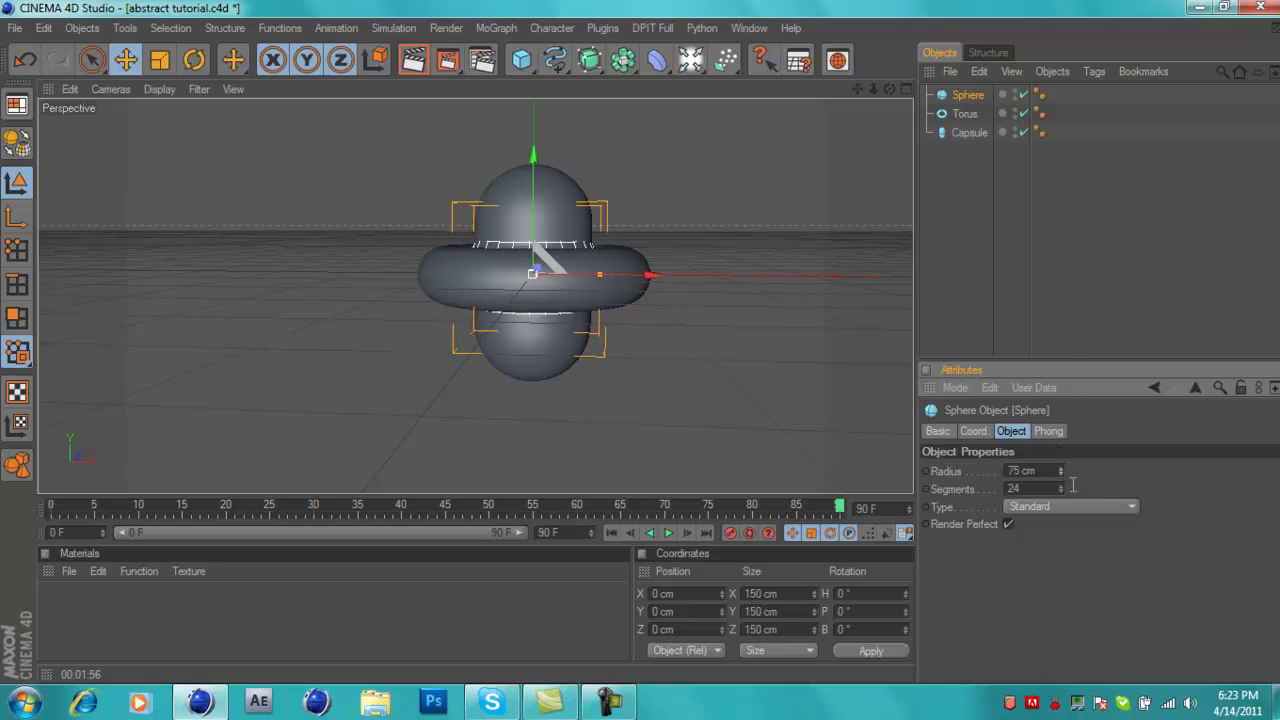
pyautogui.doubleClick(1044, 486)
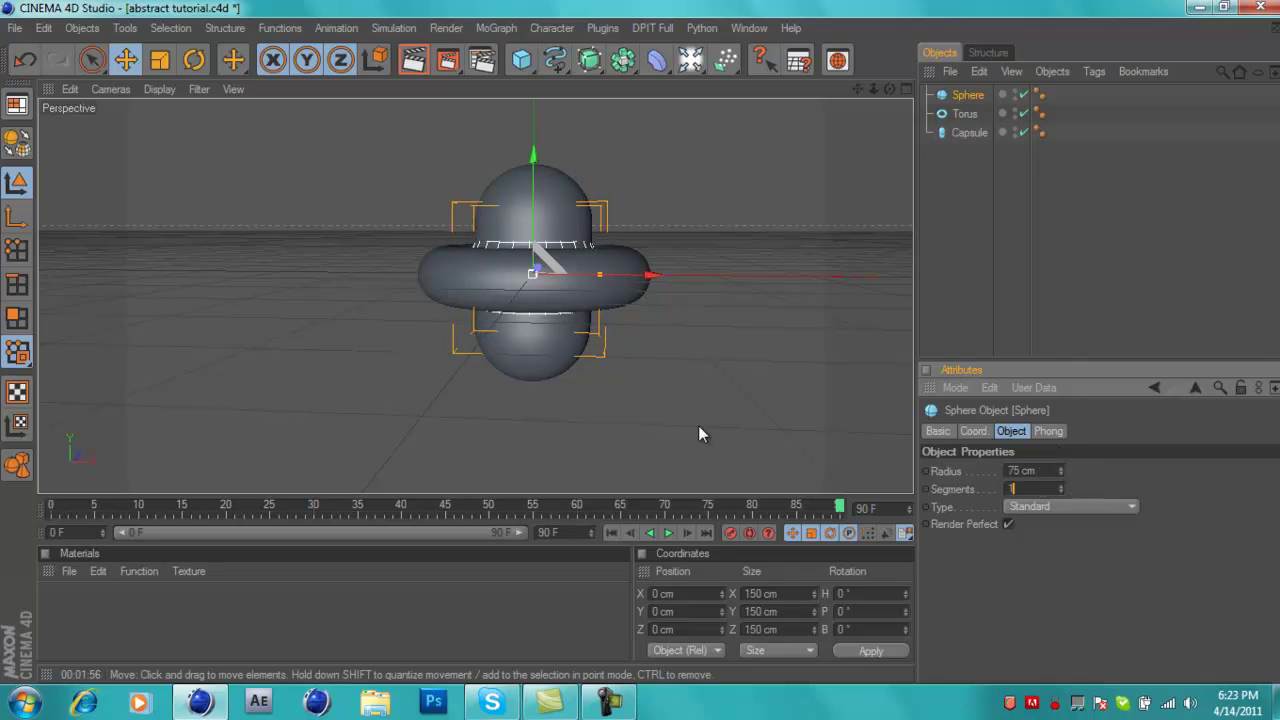
pyautogui.write('150')
pyautogui.press('Return')
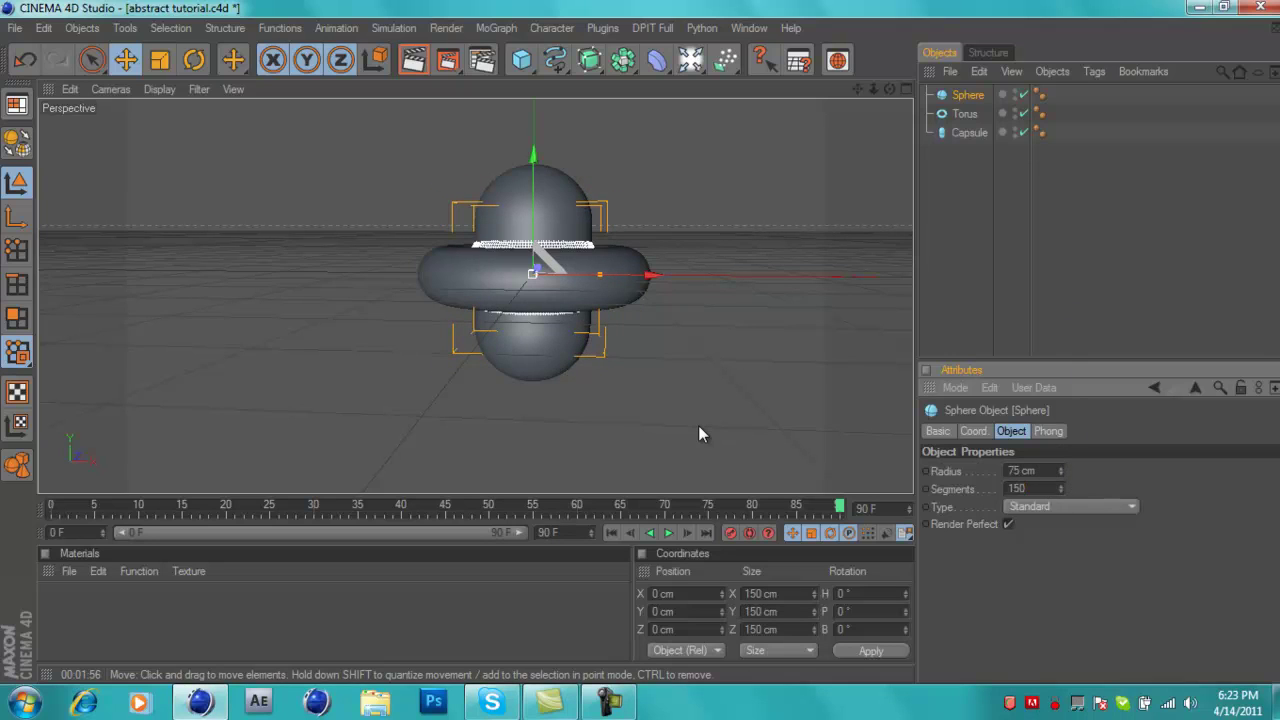
# - Raise the sphere along the Y axis to about 190 cm so it rests on top of the capsule
pyautogui.click(966, 94)
pyautogui.moveTo(533, 152); pyautogui.dragTo(643, 350)
pyautogui.moveTo(858, 89); pyautogui.dragTo(646, 363)
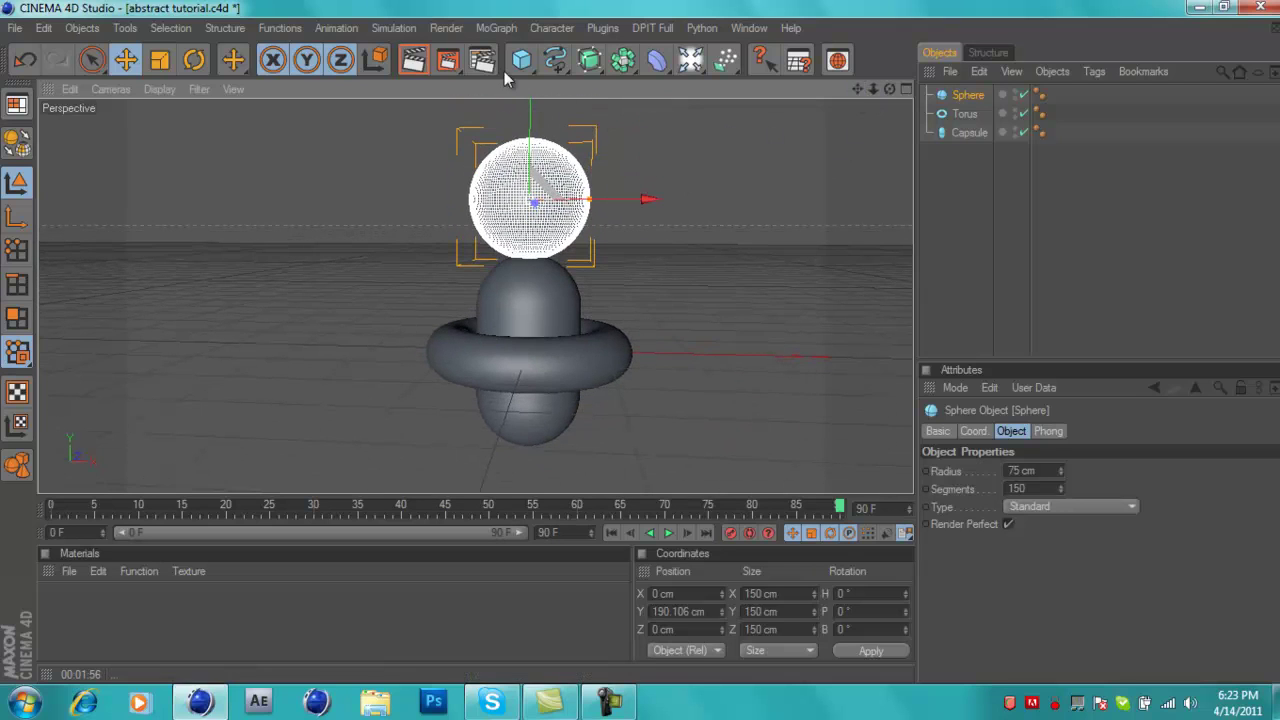
# - Add a second torus, raise it to the junction between sphere and capsule, shrink it to fit closely around them, and deselect it
pyautogui.moveTo(521, 60); pyautogui.dragTo(886, 151)
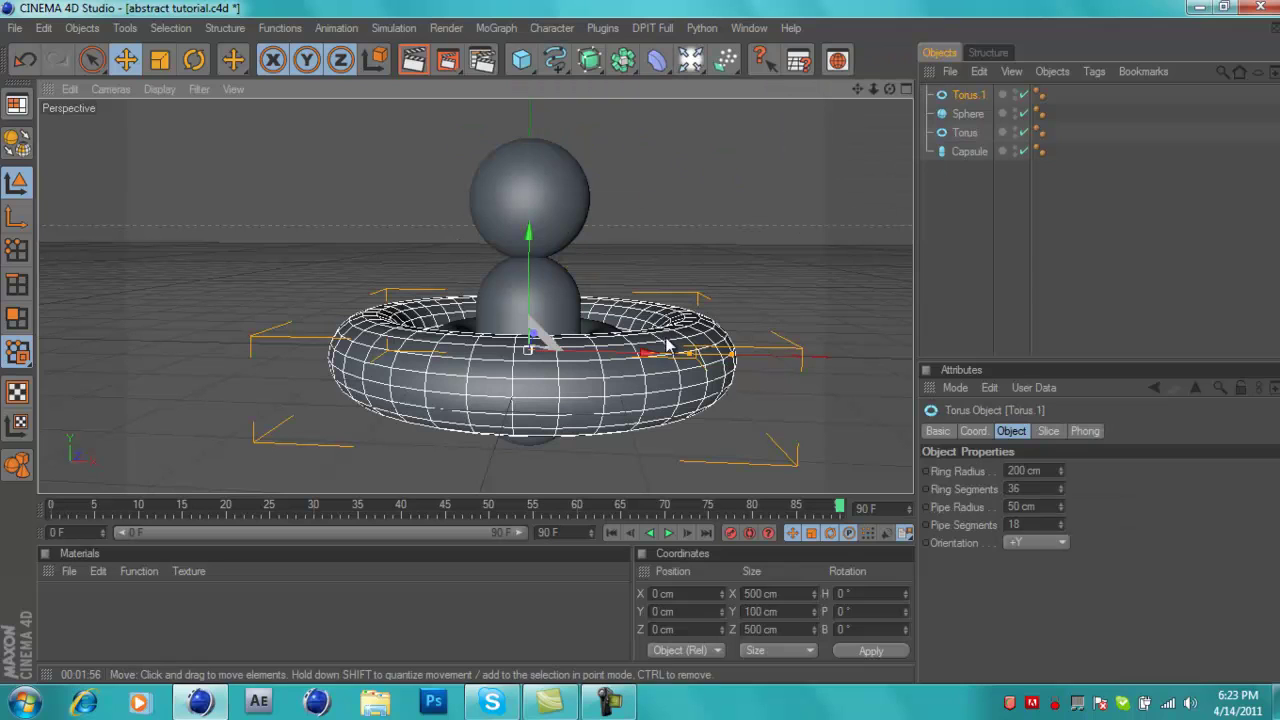
pyautogui.moveTo(527, 256); pyautogui.dragTo(527, 160)
pyautogui.moveTo(1061, 472)
pyautogui.mouseDown()
pyautogui.moveTo(1065, 518)
pyautogui.moveTo(1069, 365)
pyautogui.moveTo(1057, 469)
pyautogui.mouseUp()
pyautogui.moveTo(1063, 518); pyautogui.dragTo(1062, 466)
pyautogui.click(997, 216)
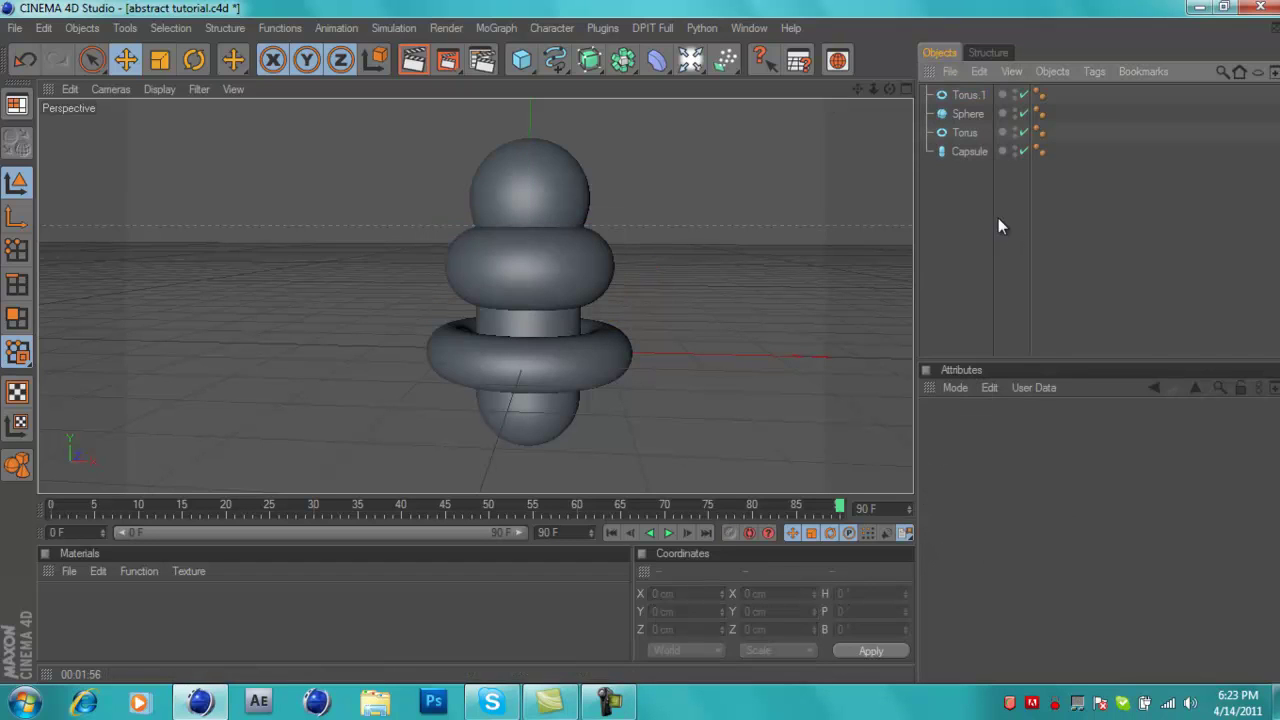
# - Group both tori, the sphere and the capsule under one null, expand the group, and deselect everything
pyautogui.moveTo(1062, 212); pyautogui.dragTo(940, 96)
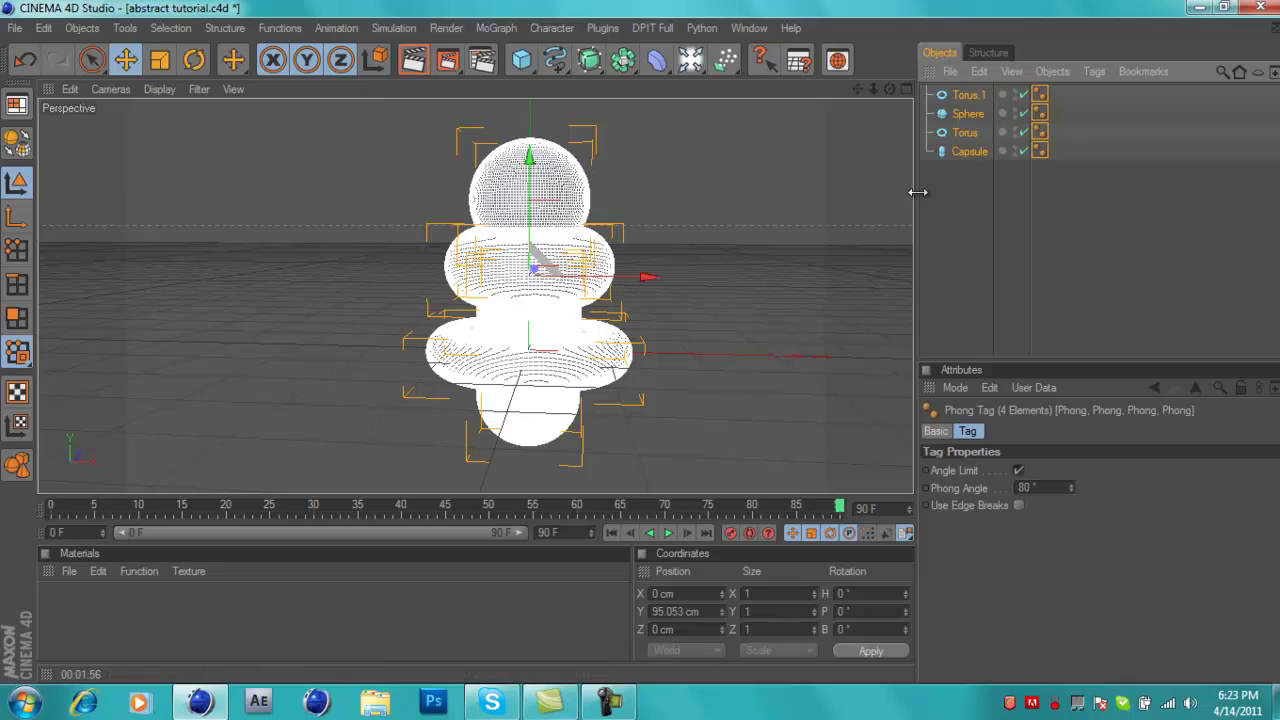
pyautogui.hotkey('alt', 'g')
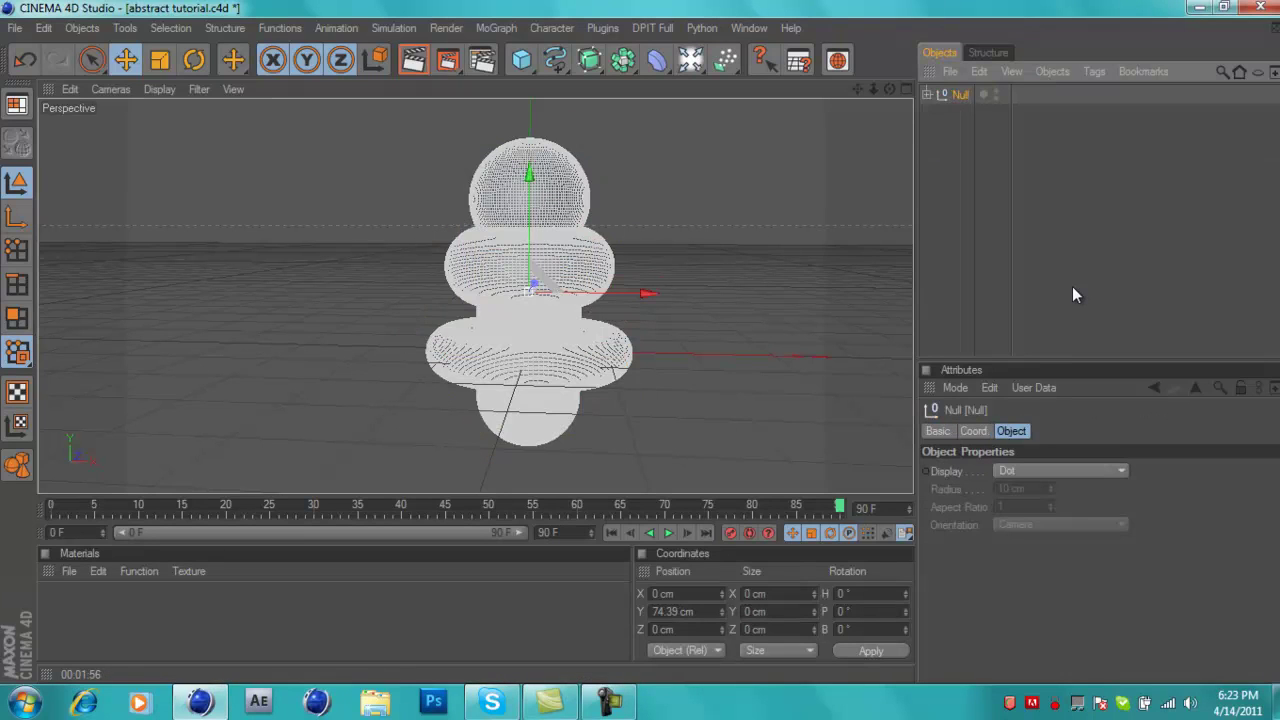
pyautogui.click(82, 27)
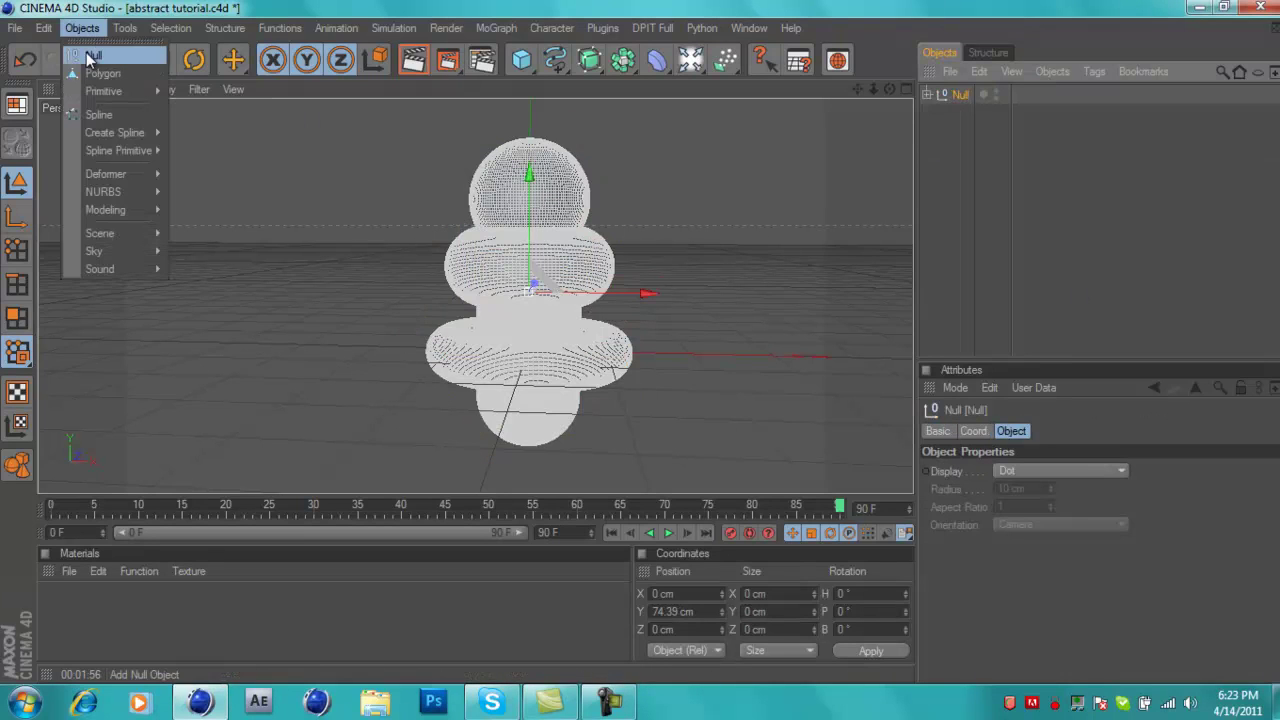
pyautogui.click(92, 54)
pyautogui.moveTo(962, 114); pyautogui.dragTo(960, 96)
pyautogui.click(960, 96)
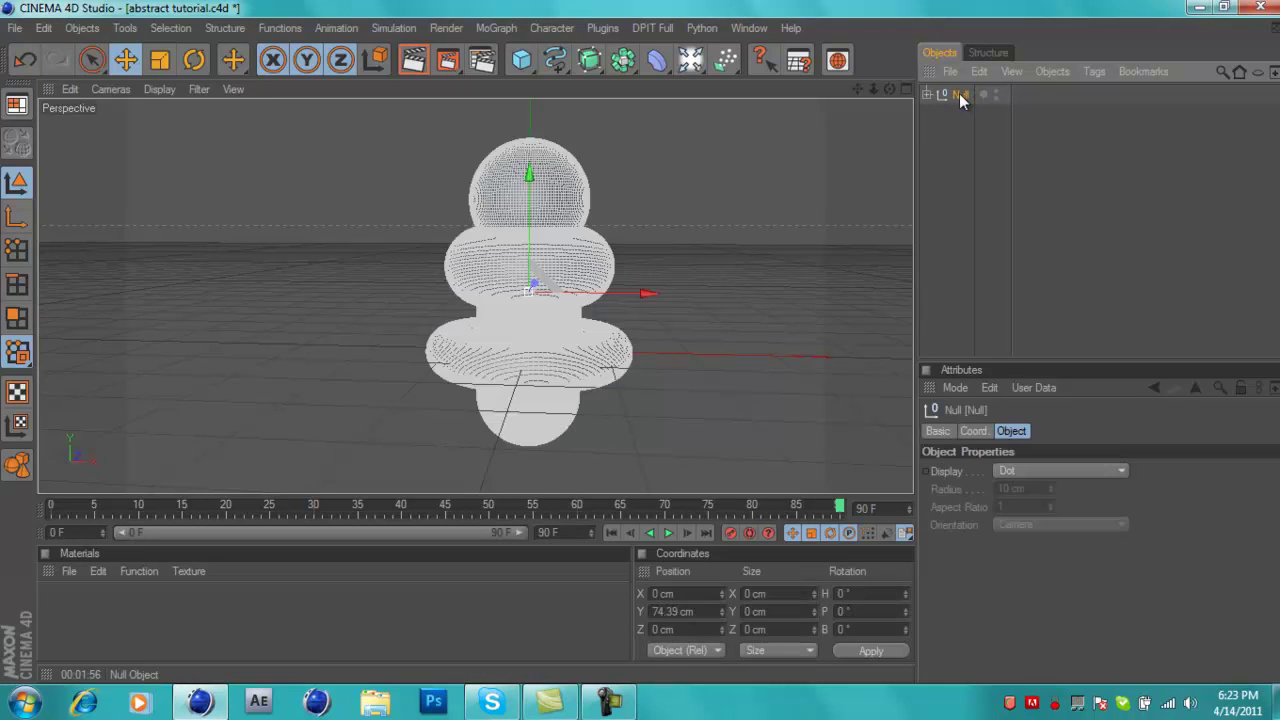
pyautogui.click(927, 94)
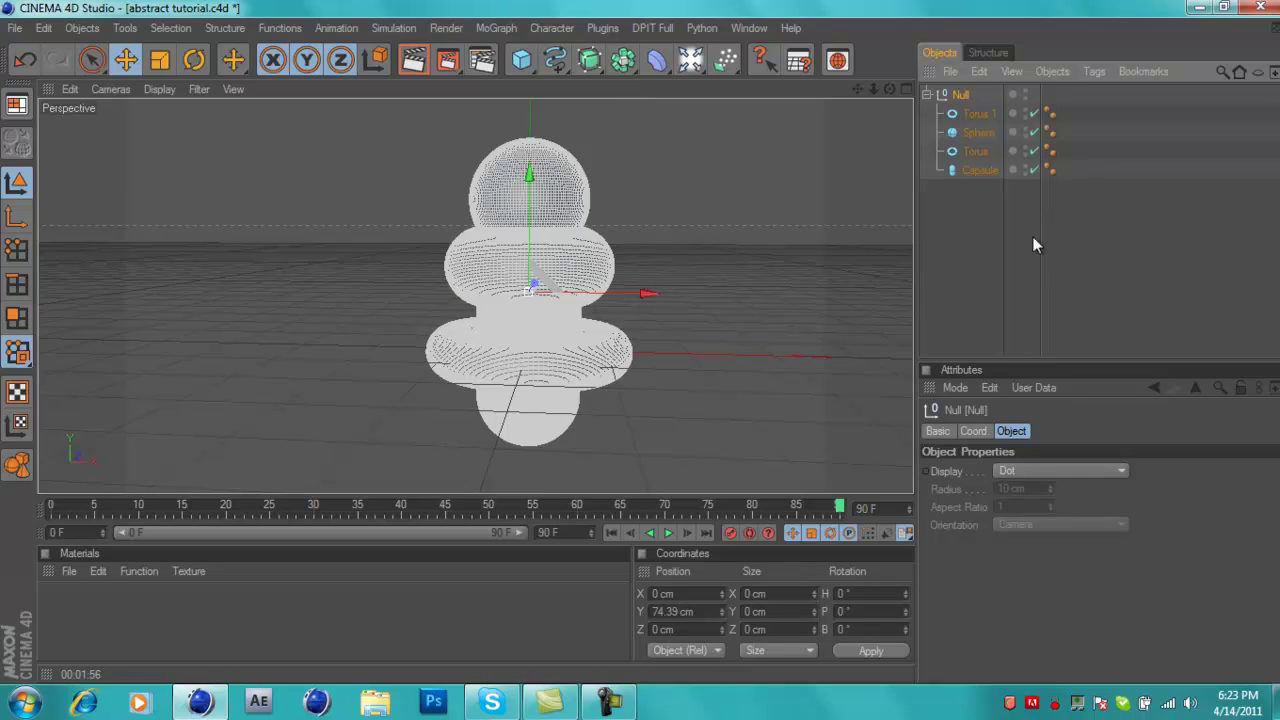
pyautogui.click(985, 234)
# - Add a Bend deformer and a Twist deformer to the scene
pyautogui.click(655, 62)
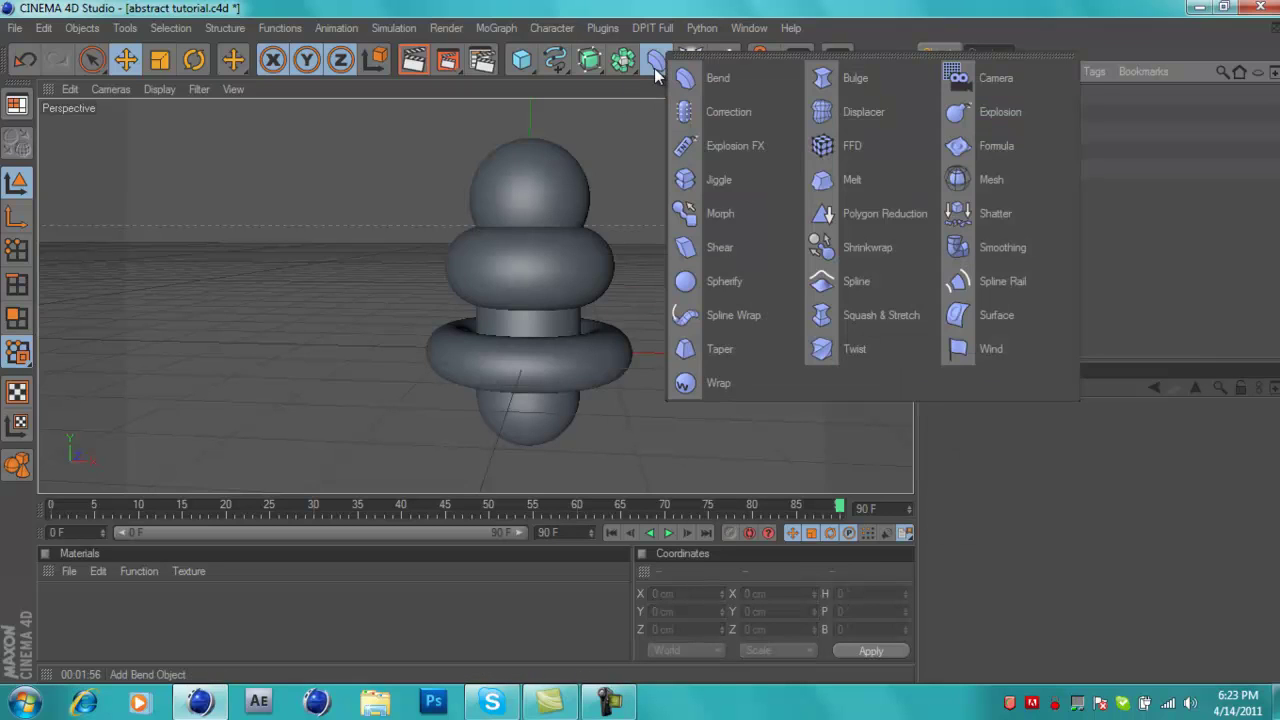
pyautogui.click(727, 82)
pyautogui.click(656, 62)
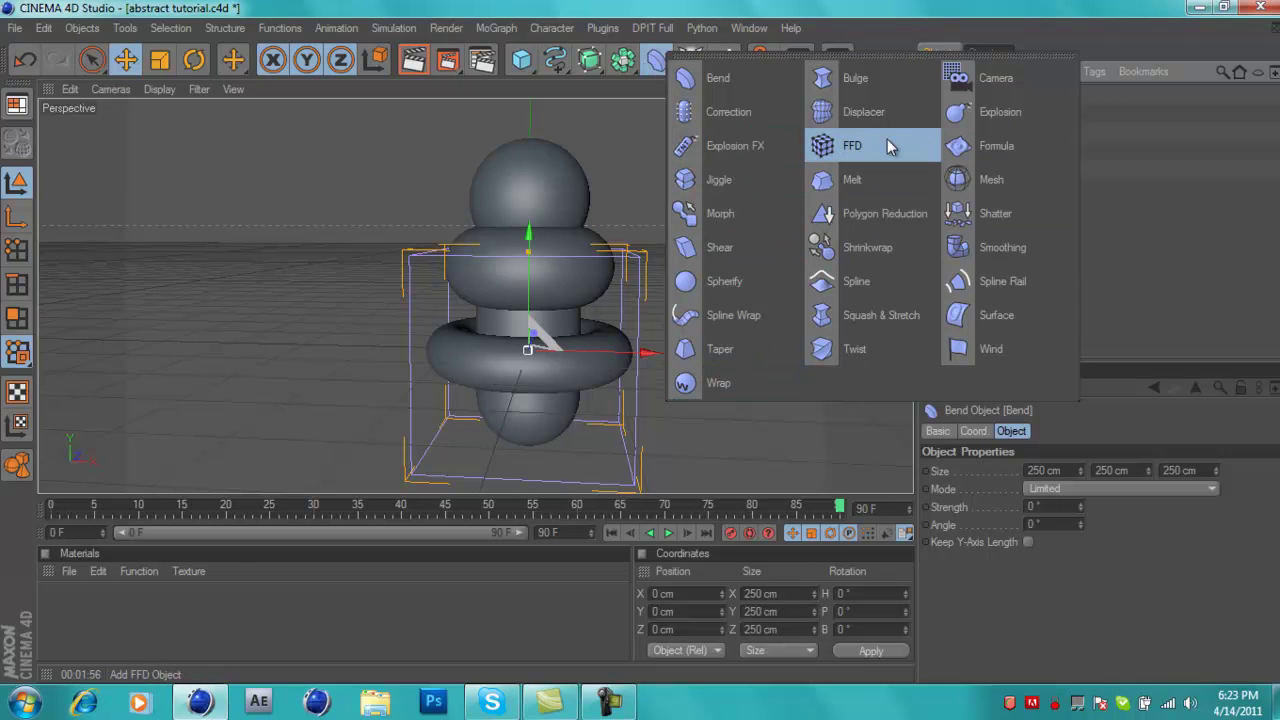
pyautogui.click(861, 358)
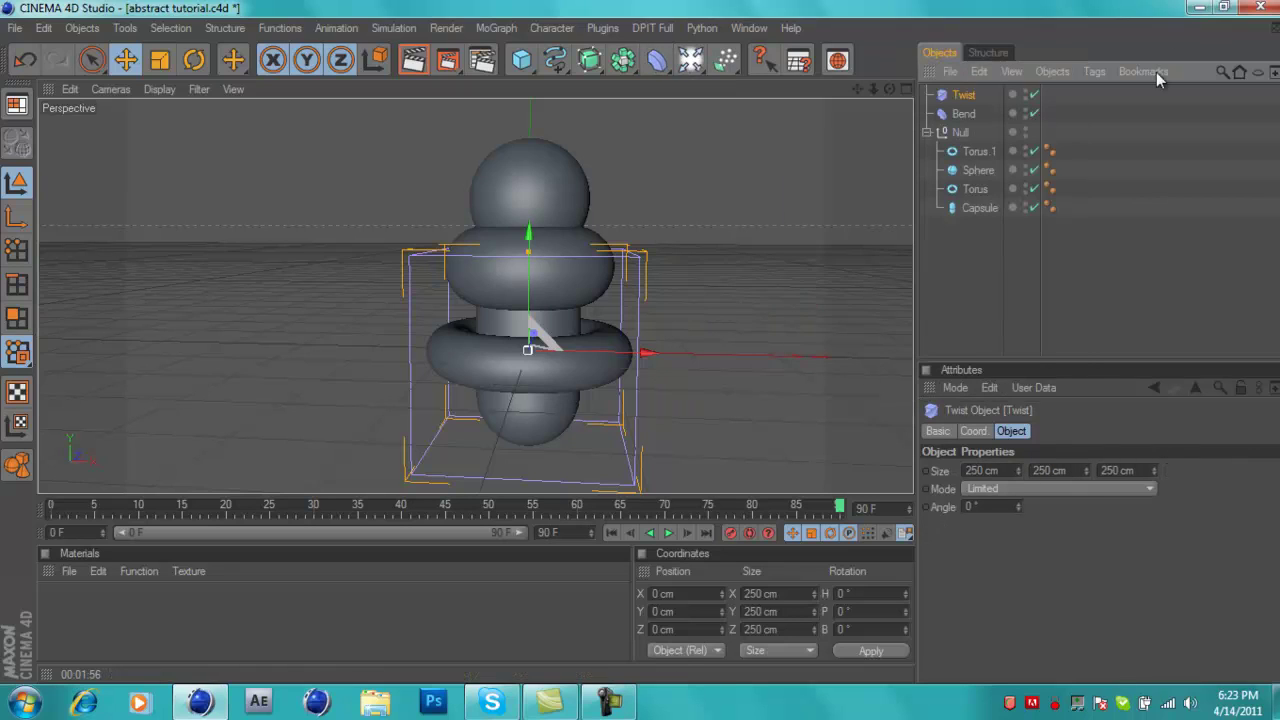
# - Move the Twist and Bend deformers into the null group, placing Bend above Twist at the start of its children
pyautogui.moveTo(990, 95); pyautogui.dragTo(958, 100)
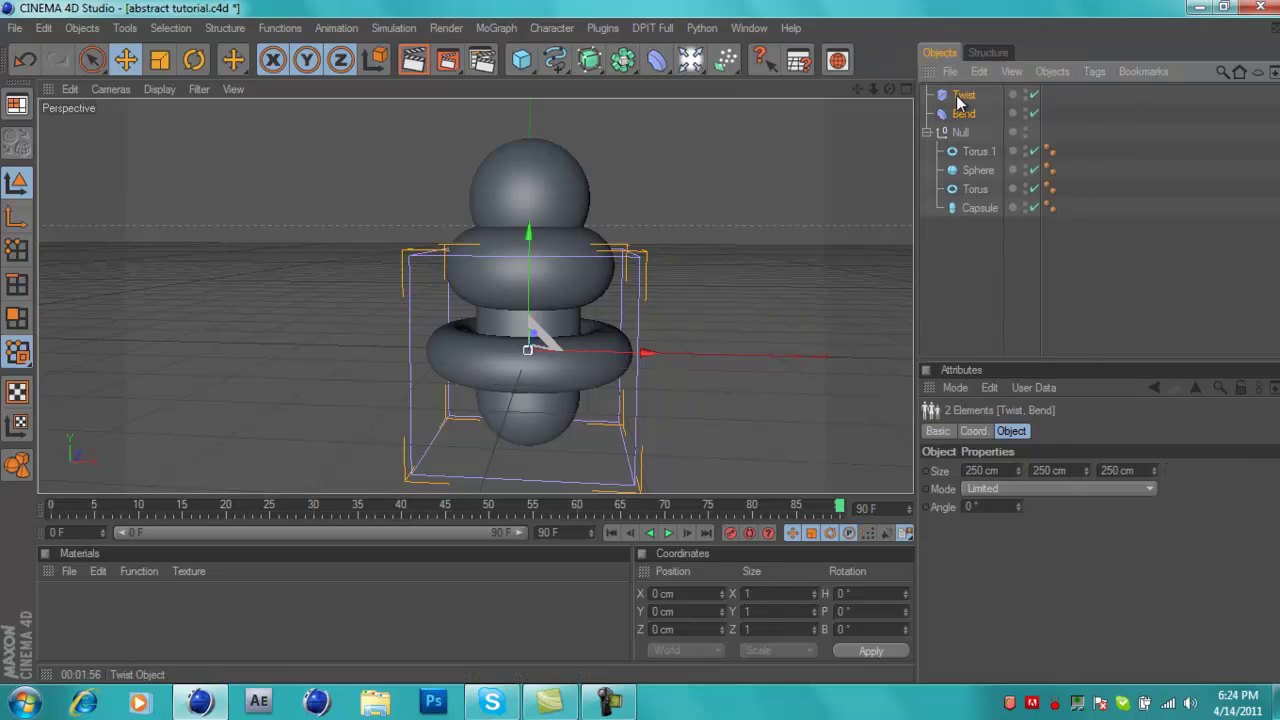
pyautogui.moveTo(990, 160); pyautogui.dragTo(960, 132)
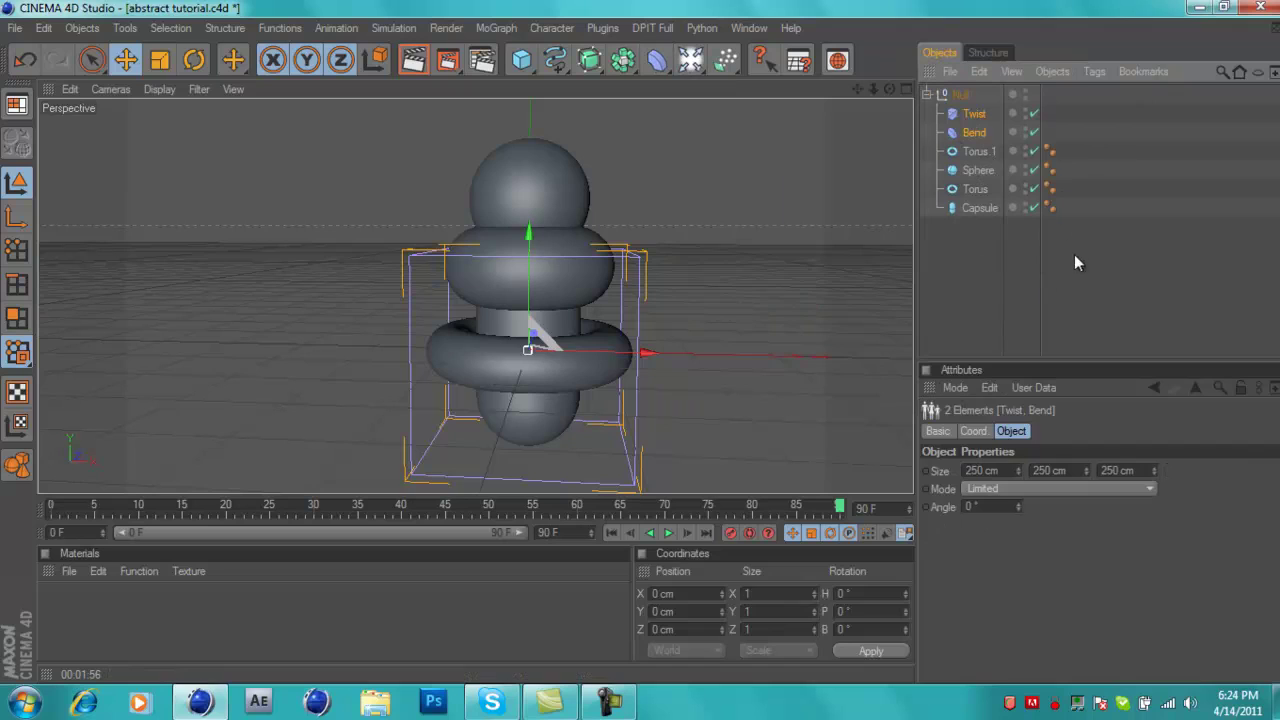
pyautogui.click(1024, 250)
pyautogui.doubleClick(975, 113)
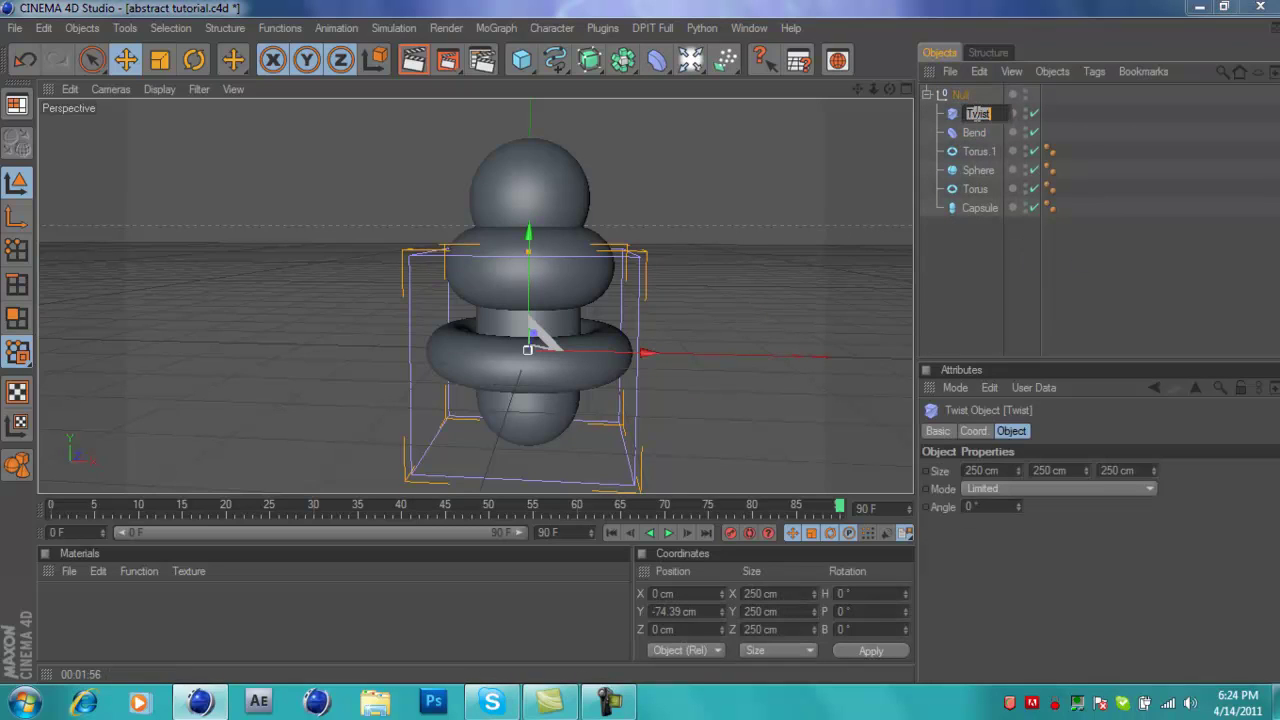
pyautogui.press('Return')
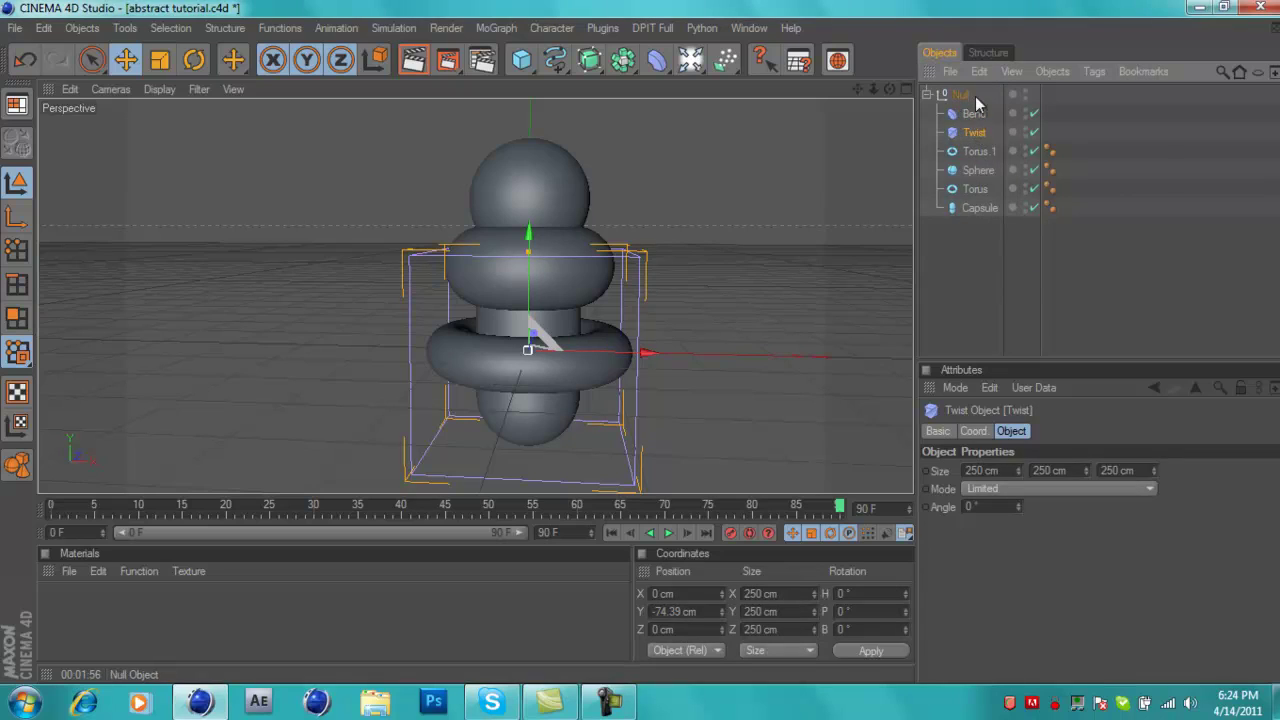
# - Set the Bend deformer's mode to Unlimited, its strength to 29° and its angle to -146°
pyautogui.click(978, 118)
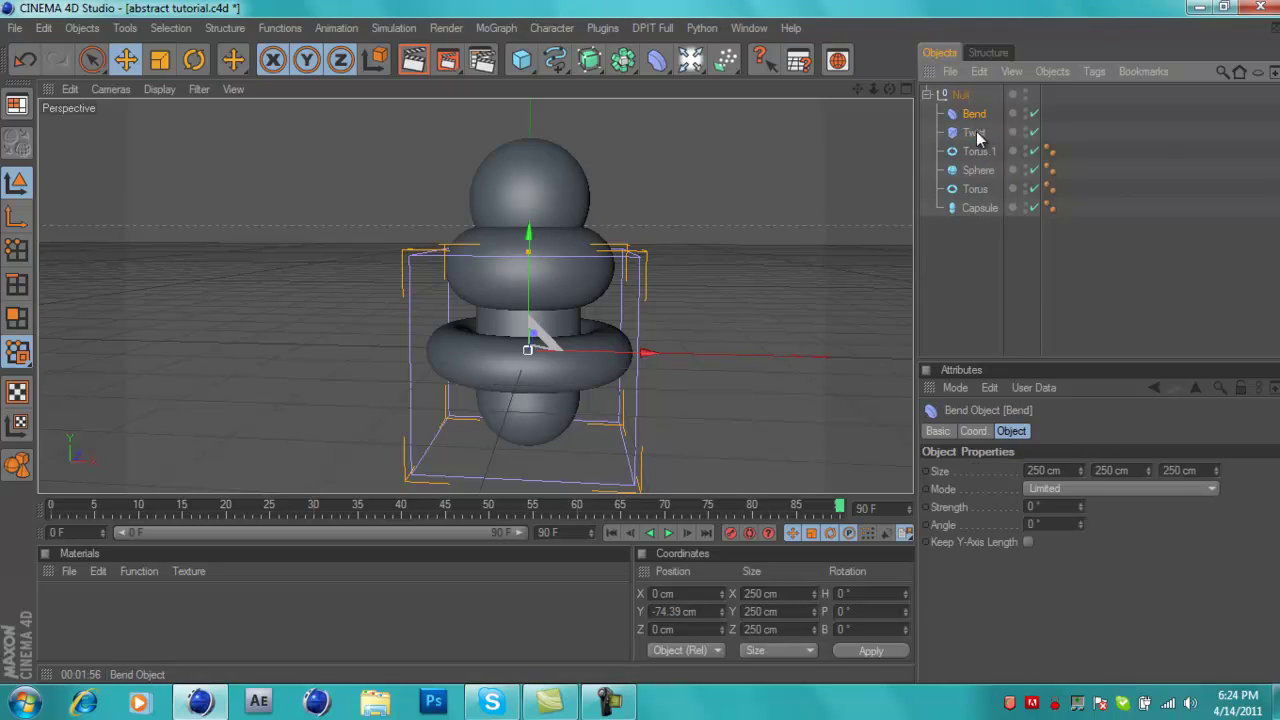
pyautogui.click(1080, 490)
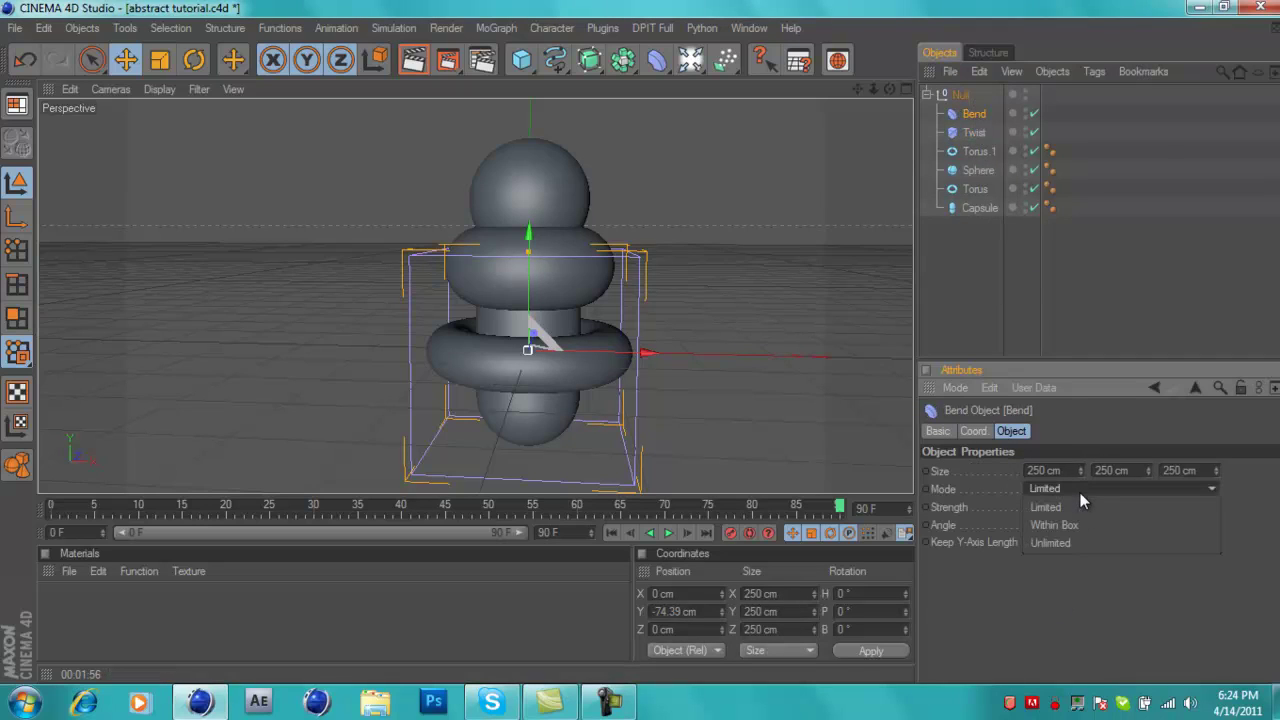
pyautogui.click(1070, 542)
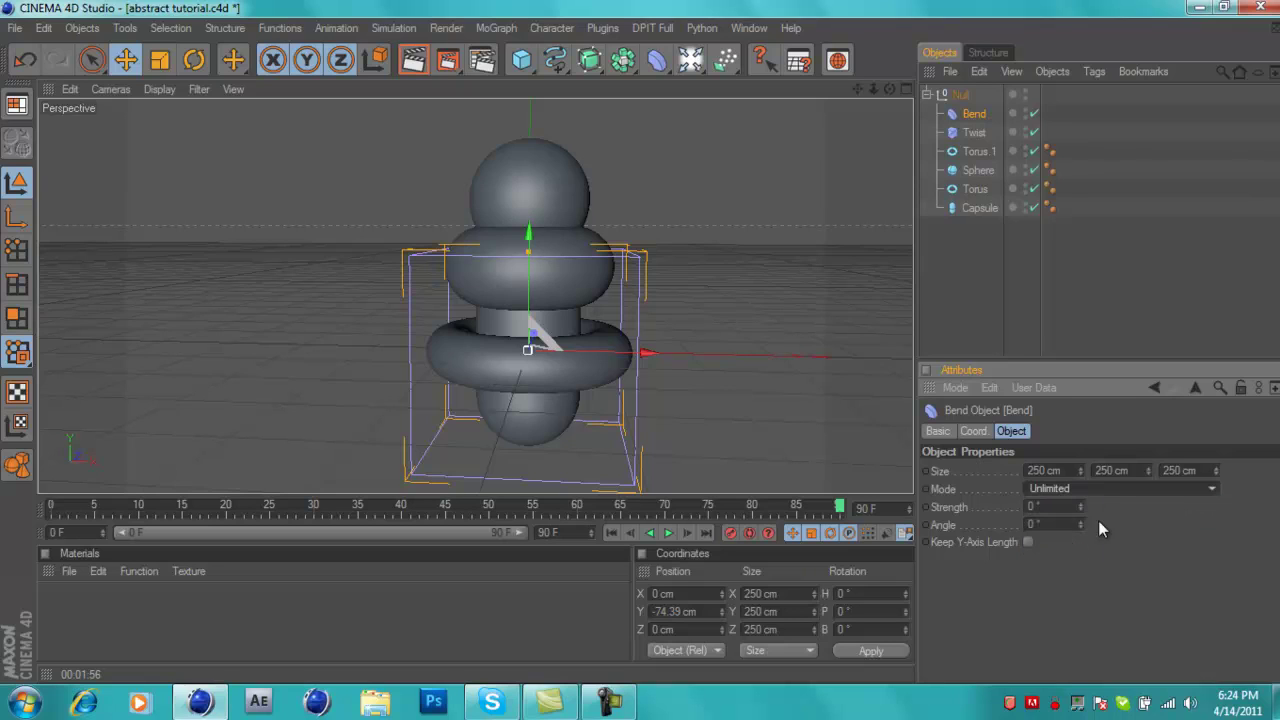
pyautogui.moveTo(1081, 505)
pyautogui.mouseDown()
pyautogui.moveTo(1080, 451)
pyautogui.moveTo(1082, 509)
pyautogui.mouseUp()
pyautogui.moveTo(873, 90)
pyautogui.mouseDown()
pyautogui.moveTo(596, 354)
pyautogui.moveTo(881, 95)
pyautogui.mouseUp()
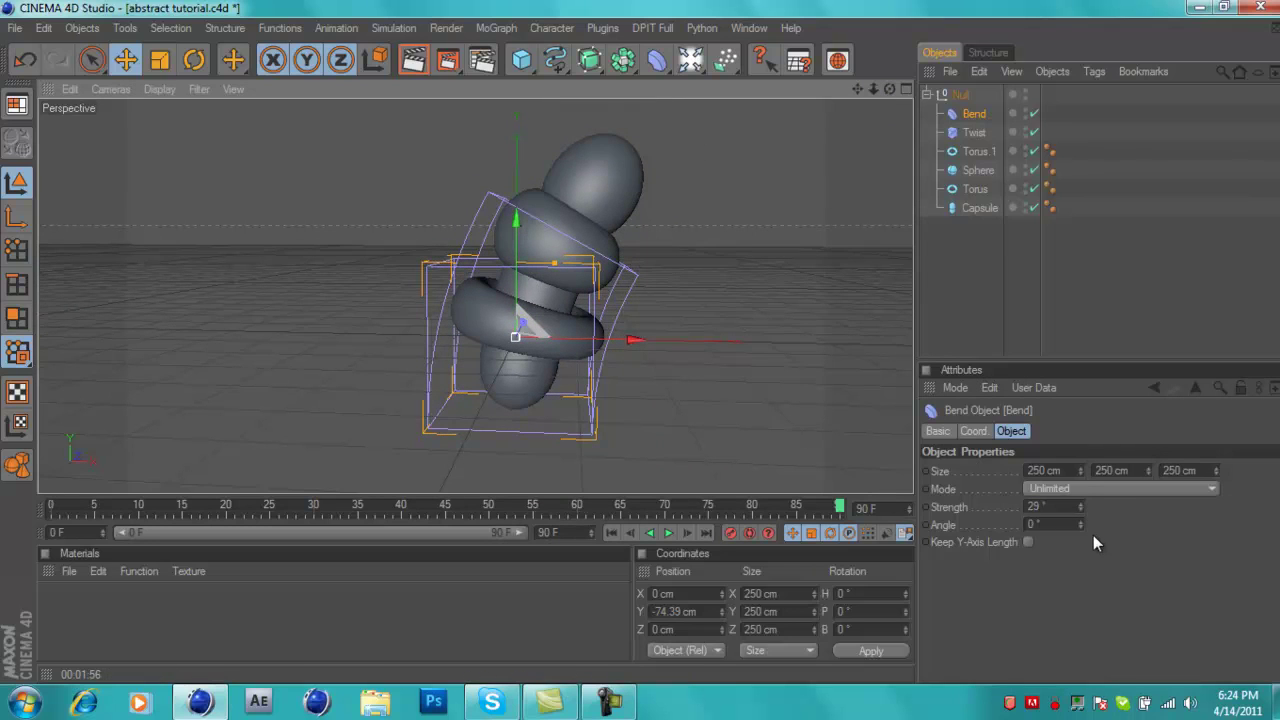
pyautogui.moveTo(1081, 522)
pyautogui.mouseDown()
pyautogui.moveTo(1010, 205)
pyautogui.moveTo(1081, 523)
pyautogui.mouseUp()
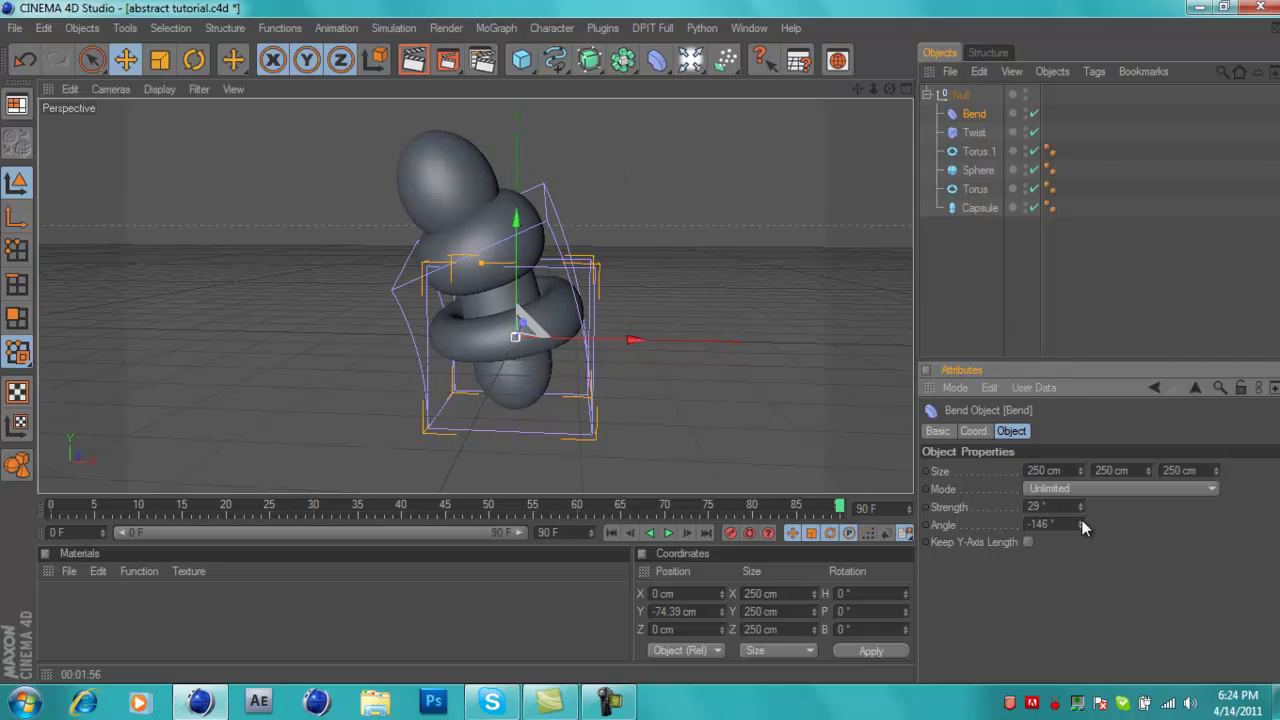
# - Set the Twist deformer's mode to Unlimited and its angle to 330°
pyautogui.click(976, 134)
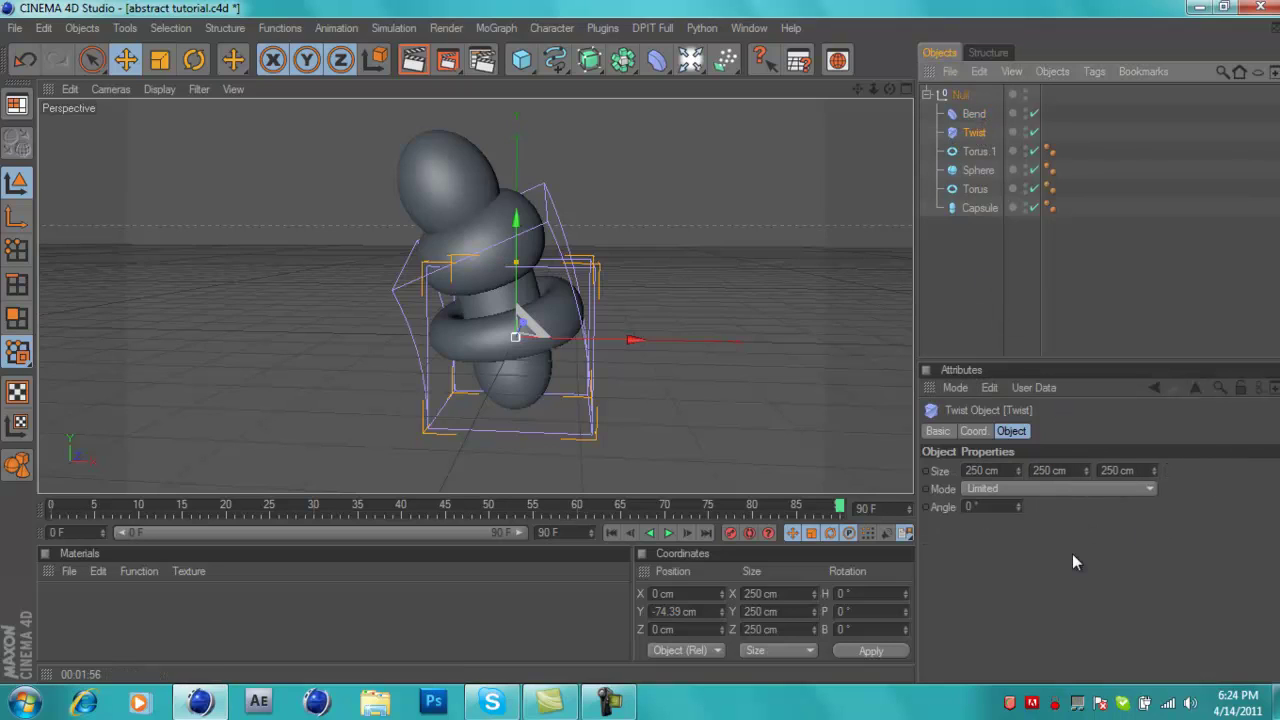
pyautogui.click(1022, 489)
pyautogui.click(987, 546)
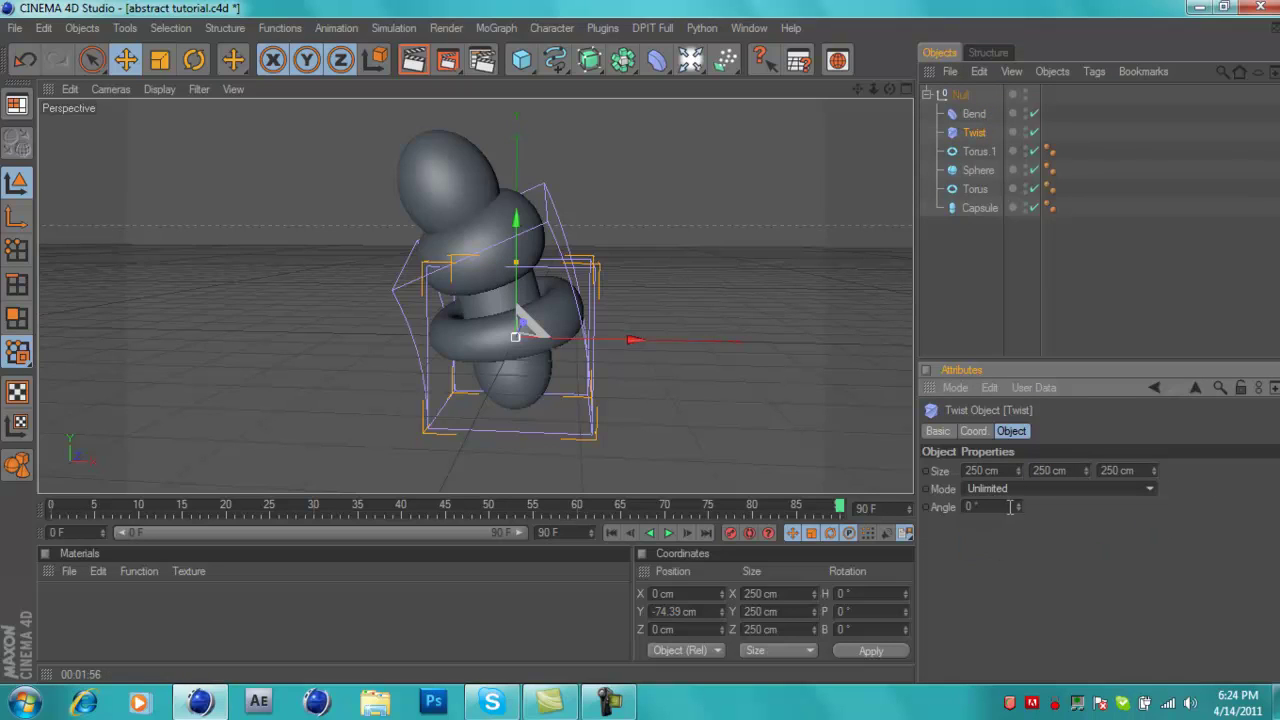
pyautogui.moveTo(1019, 505); pyautogui.dragTo(810, 33)
pyautogui.moveTo(1018, 506); pyautogui.dragTo(884, 5)
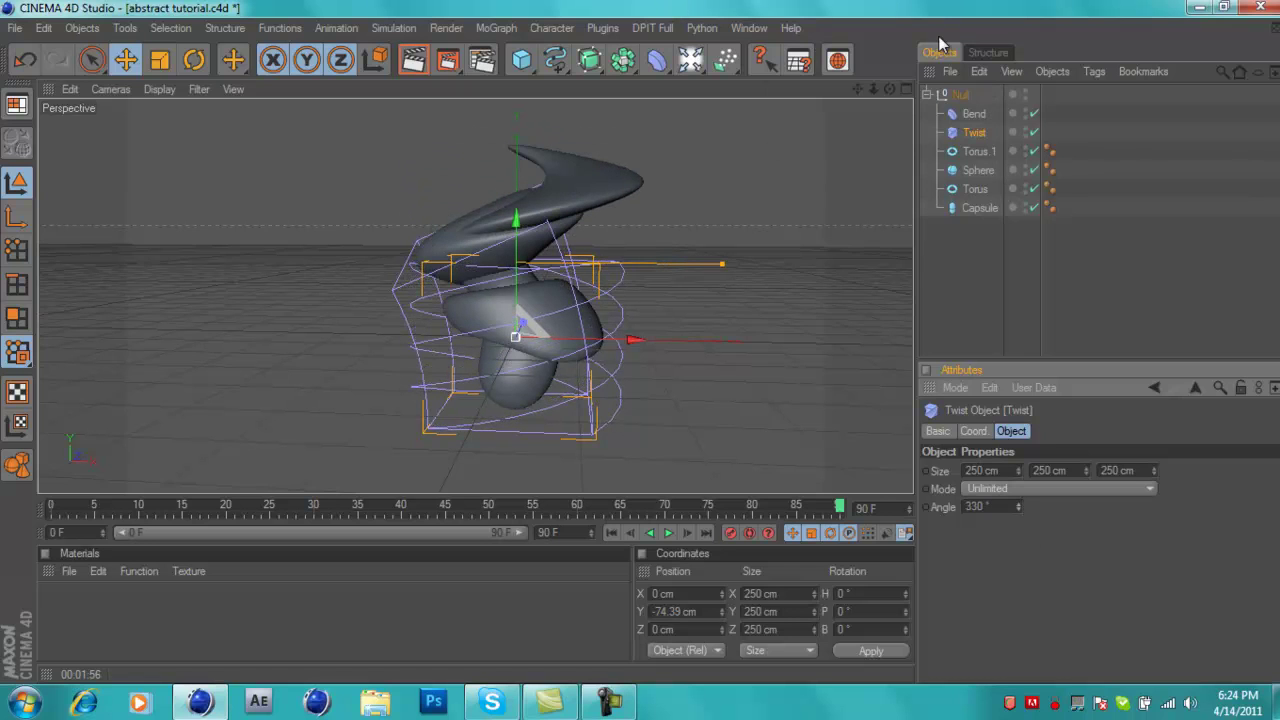
# - Collapse the null group and duplicate it in place with copy and paste
pyautogui.moveTo(886, 88); pyautogui.dragTo(642, 340)
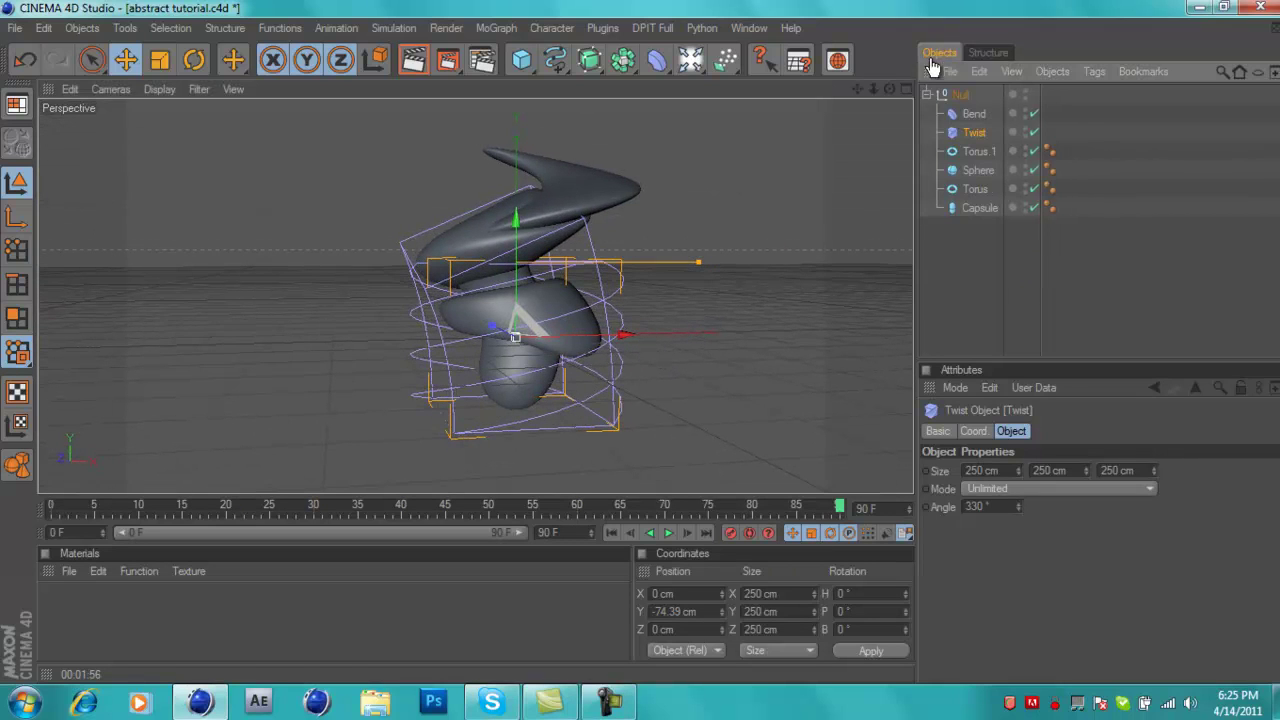
pyautogui.click(927, 94)
pyautogui.click(962, 95)
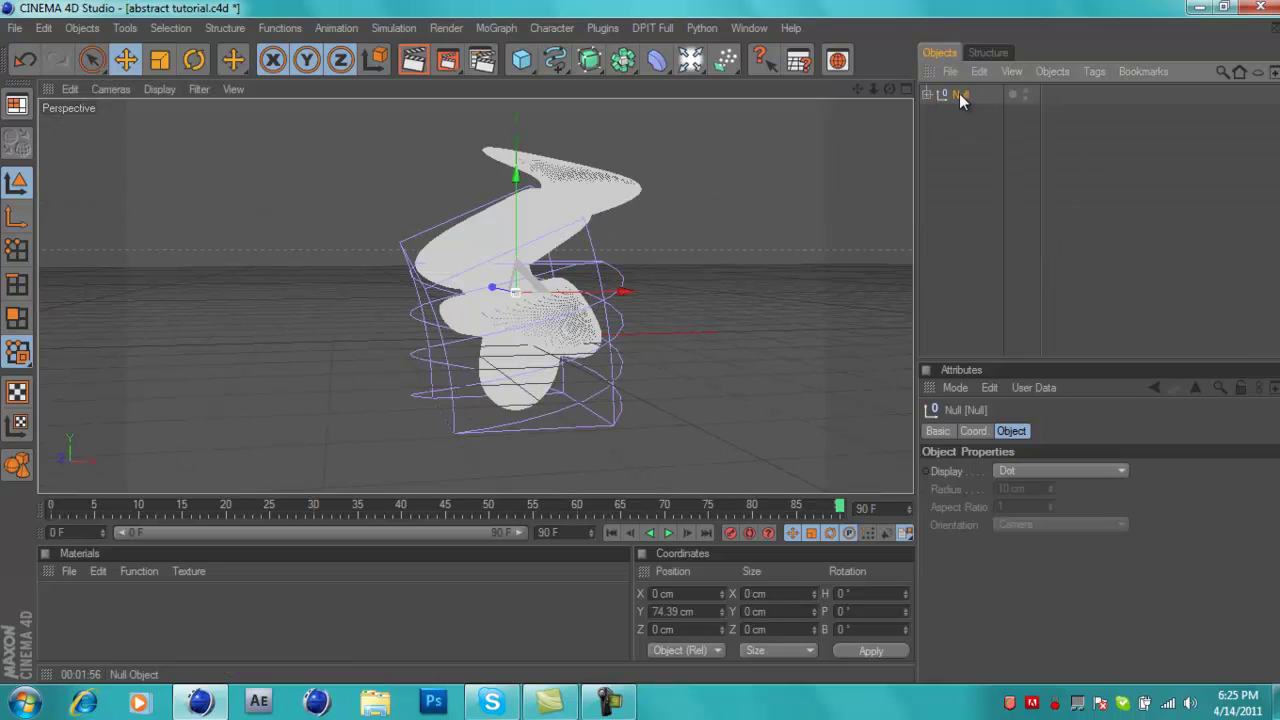
pyautogui.hotkey('ctrl', 'c')
pyautogui.hotkey('ctrl', 'v')
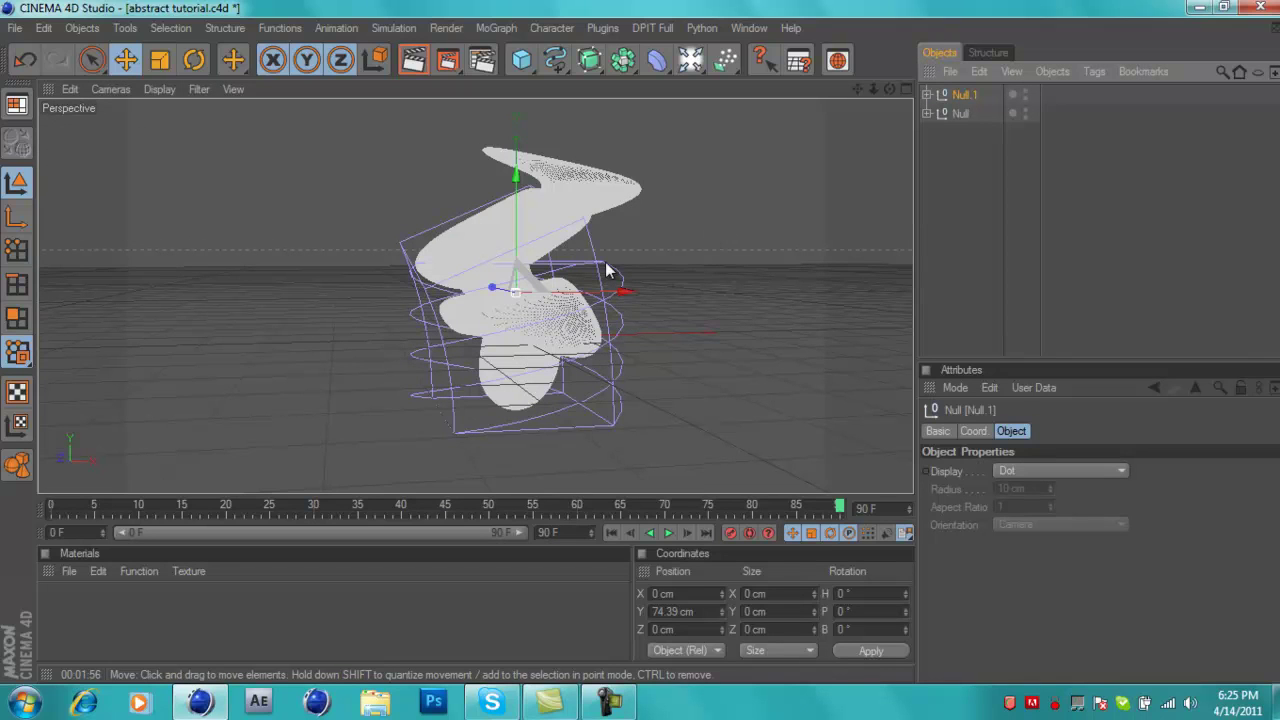
# - Rotate the duplicated group so its pointed twisted end faces downward through the original, and deselect it
pyautogui.click(194, 59)
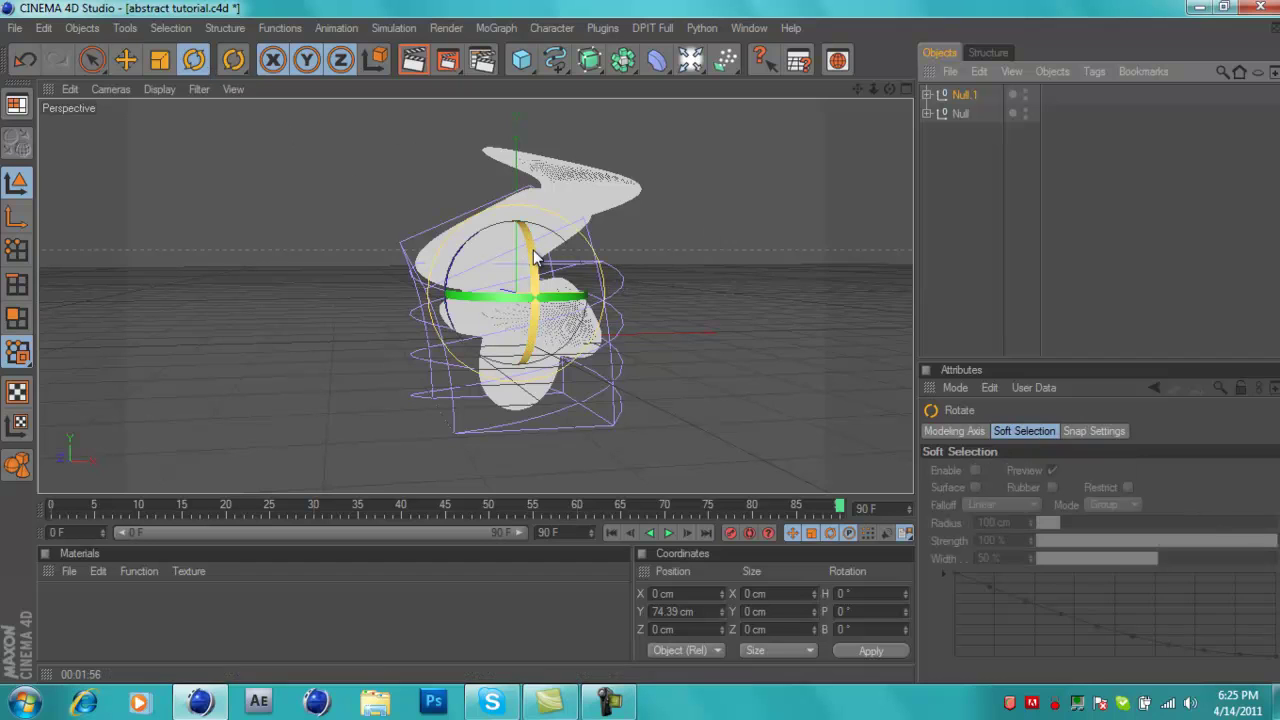
pyautogui.moveTo(535, 257); pyautogui.dragTo(474, 430)
pyautogui.click(1040, 275)
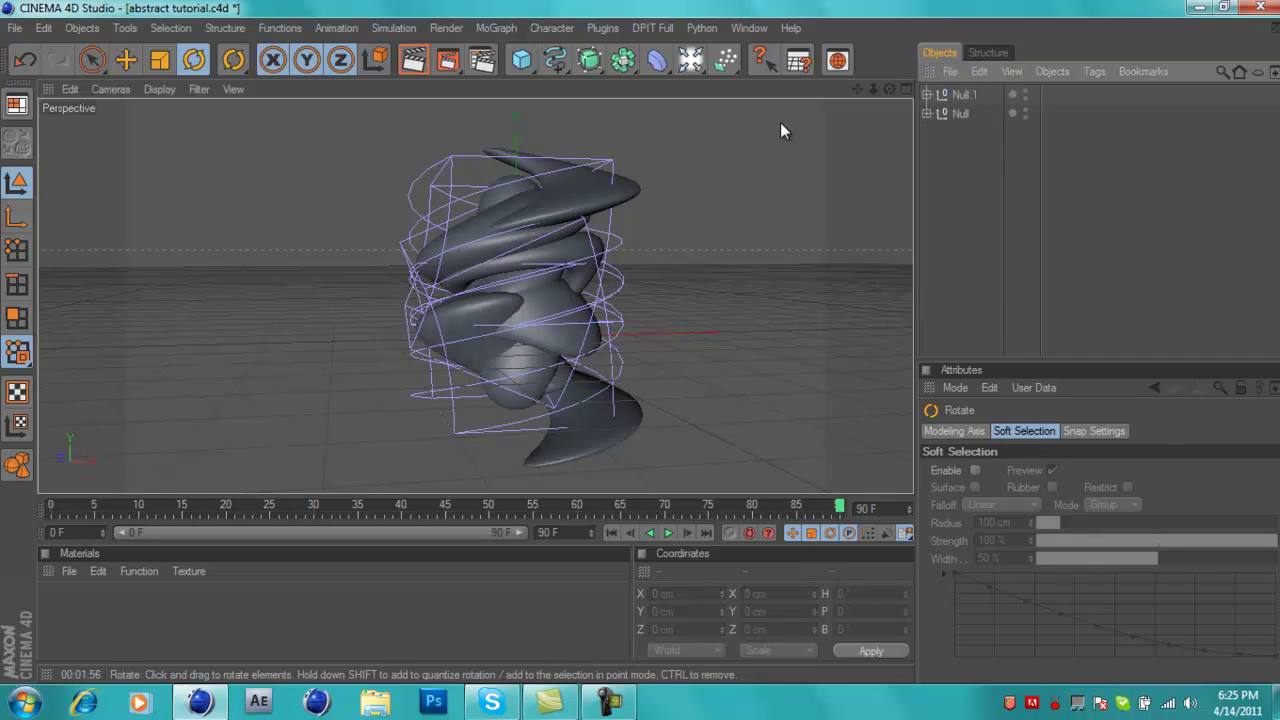
# - Render a test preview of the intertwined shape in the perspective view, and stop it
pyautogui.moveTo(886, 92); pyautogui.dragTo(489, 87)
pyautogui.click(415, 73)
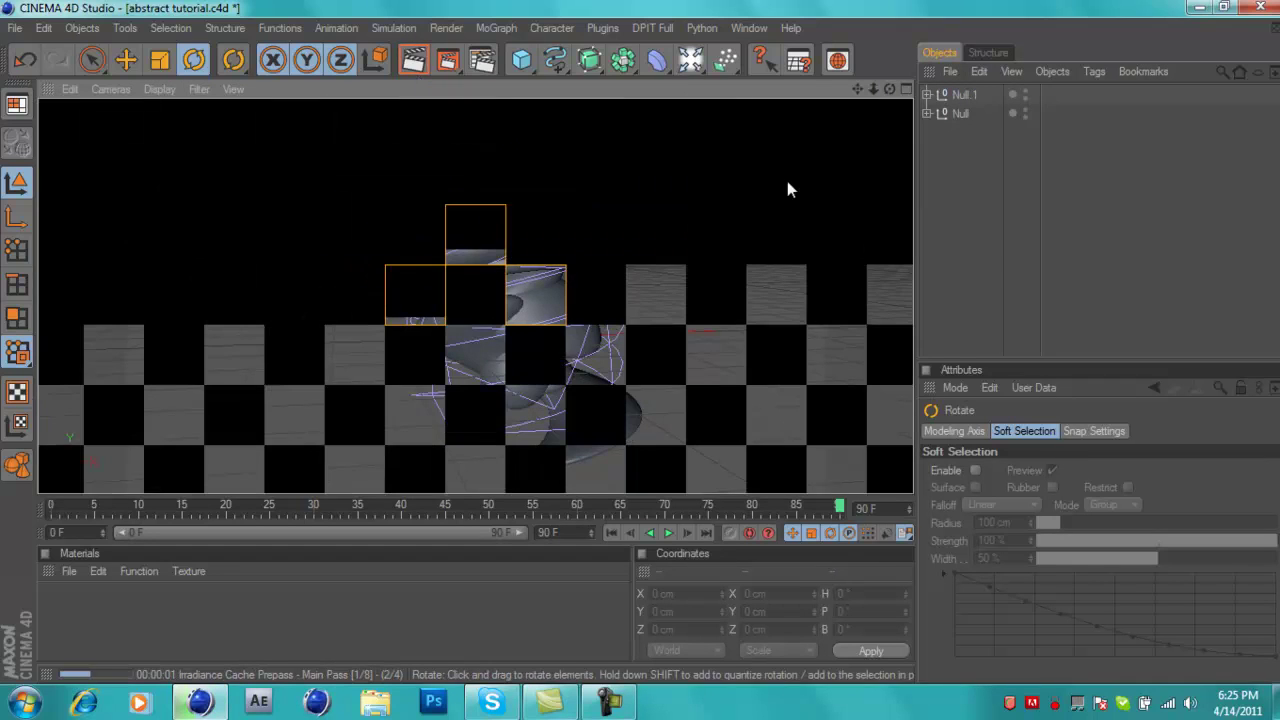
pyautogui.click(1006, 229)
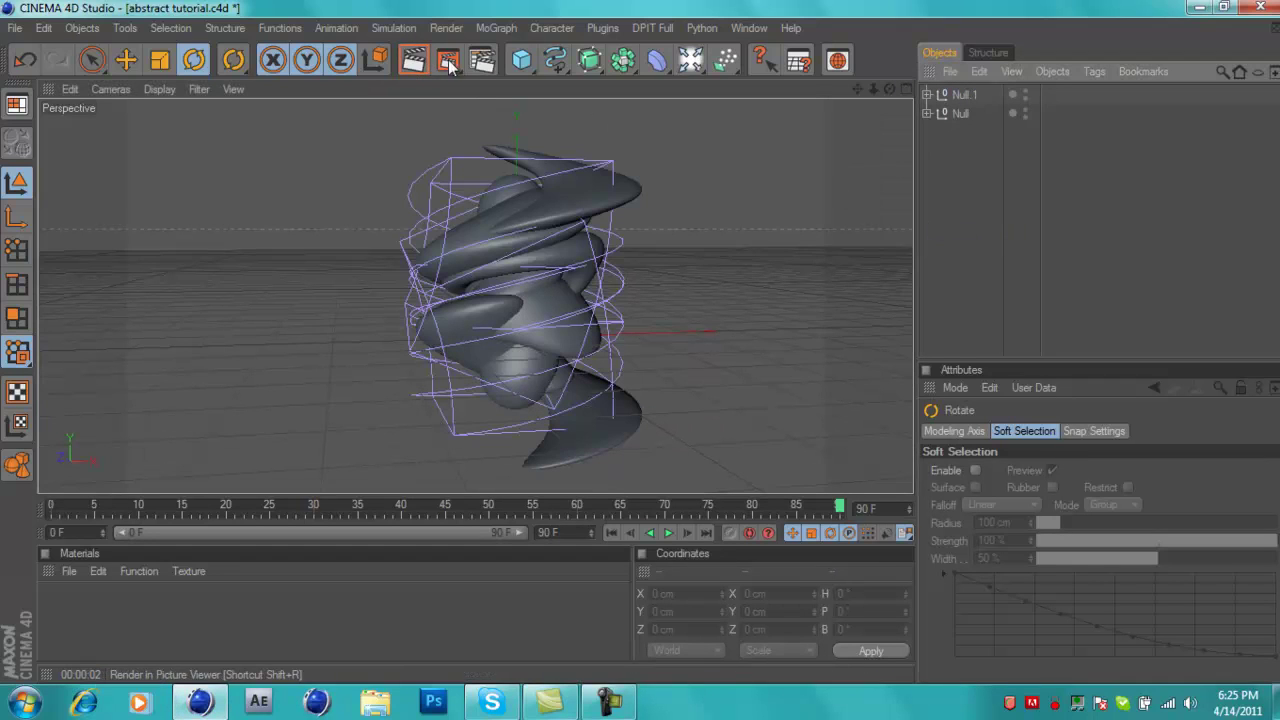
# - Review the general render settings and render a test preview of the intertwined shape in the perspective view
pyautogui.click(482, 60)
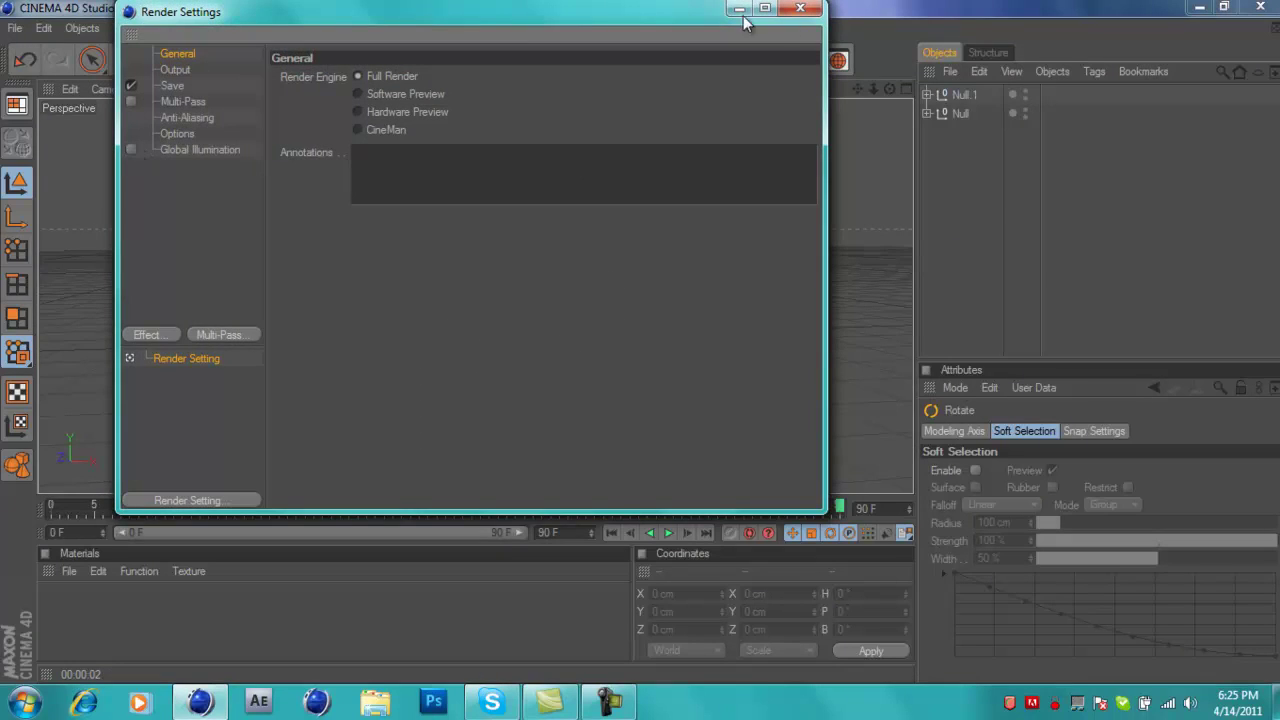
pyautogui.click(800, 8)
pyautogui.hotkey('ctrl', 'r')
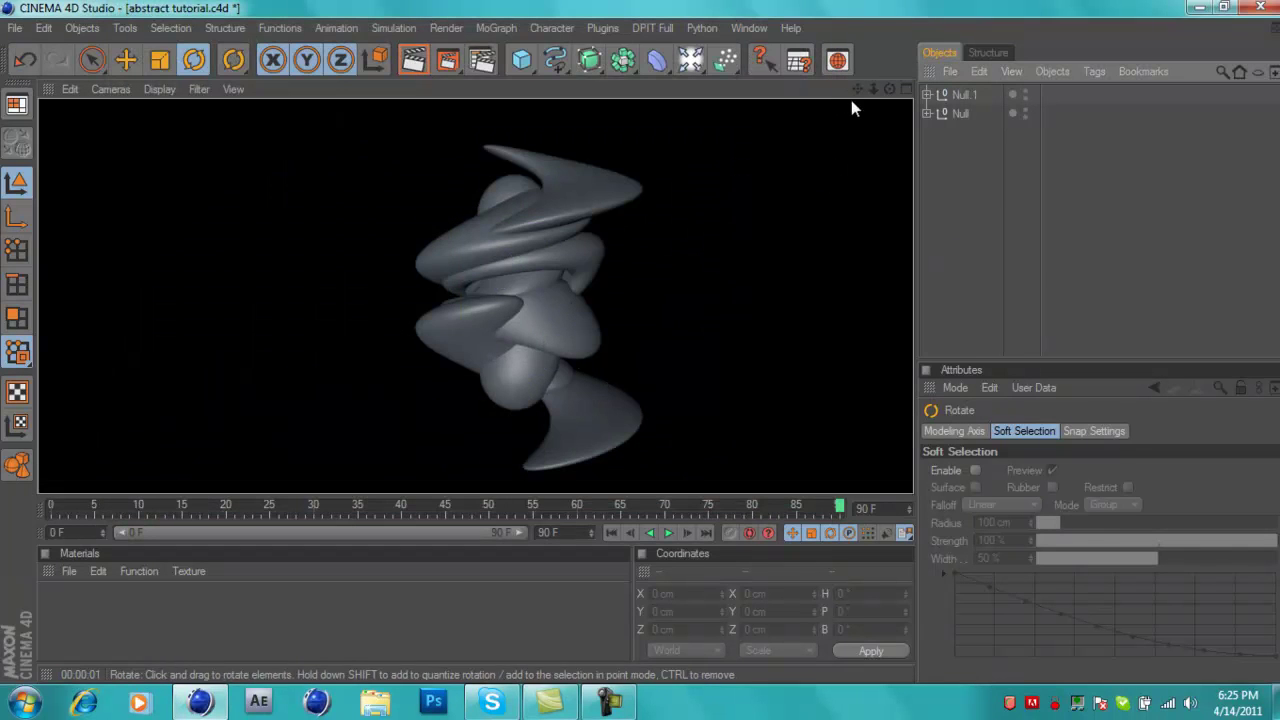
pyautogui.click(646, 349)
# - Move the second torus in the duplicated null group sideways so the twist stretches it outward, and select that group's sphere
pyautogui.click(952, 97)
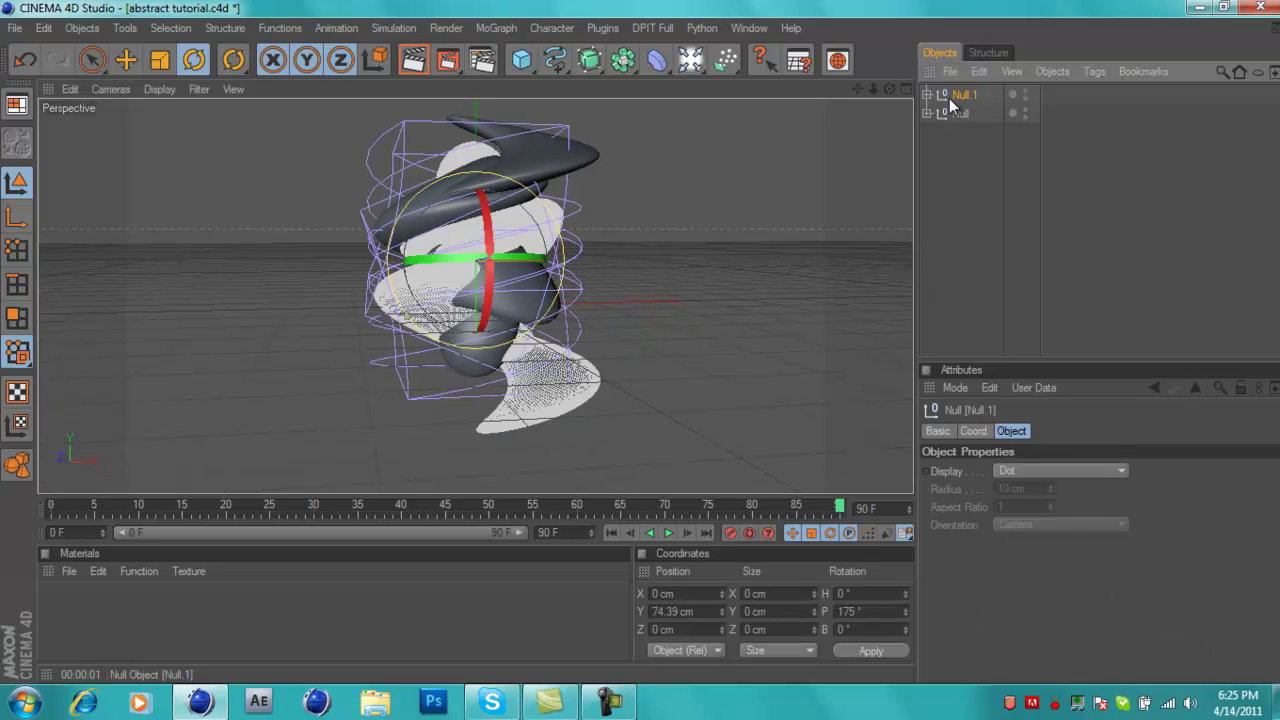
pyautogui.click(927, 94)
pyautogui.click(976, 152)
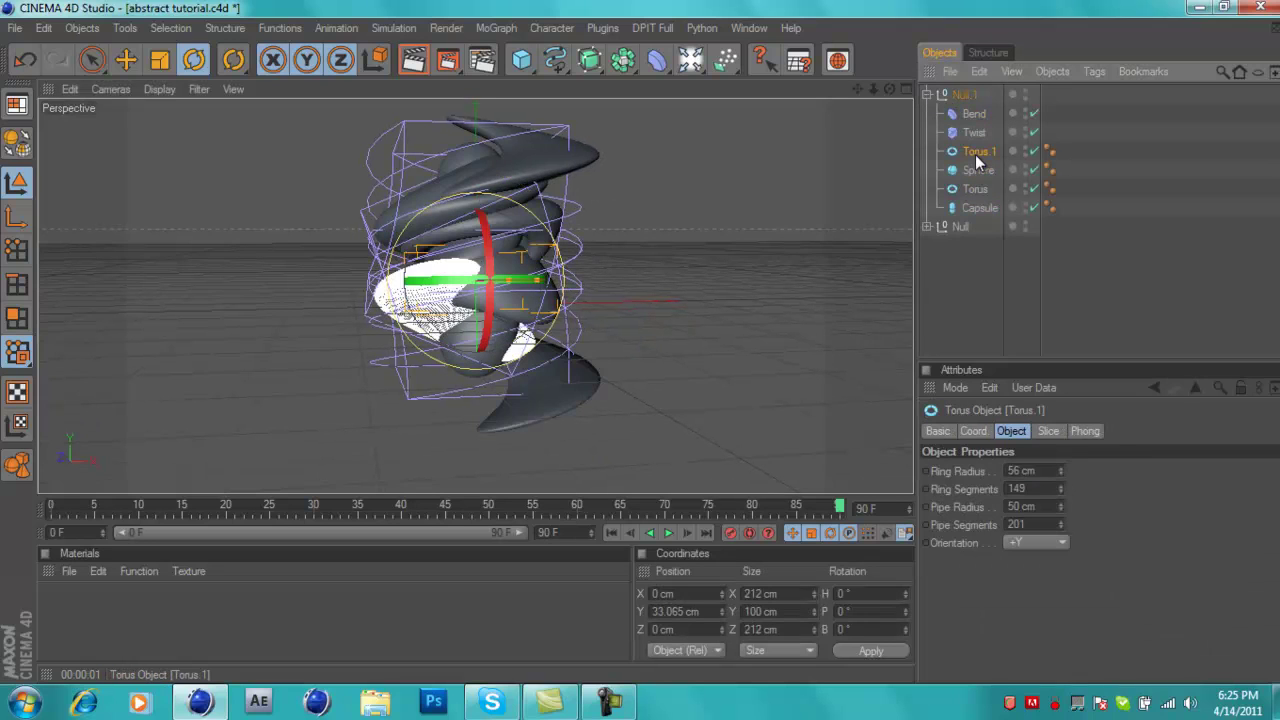
pyautogui.click(126, 61)
pyautogui.moveTo(624, 282); pyautogui.dragTo(643, 339)
pyautogui.click(980, 170)
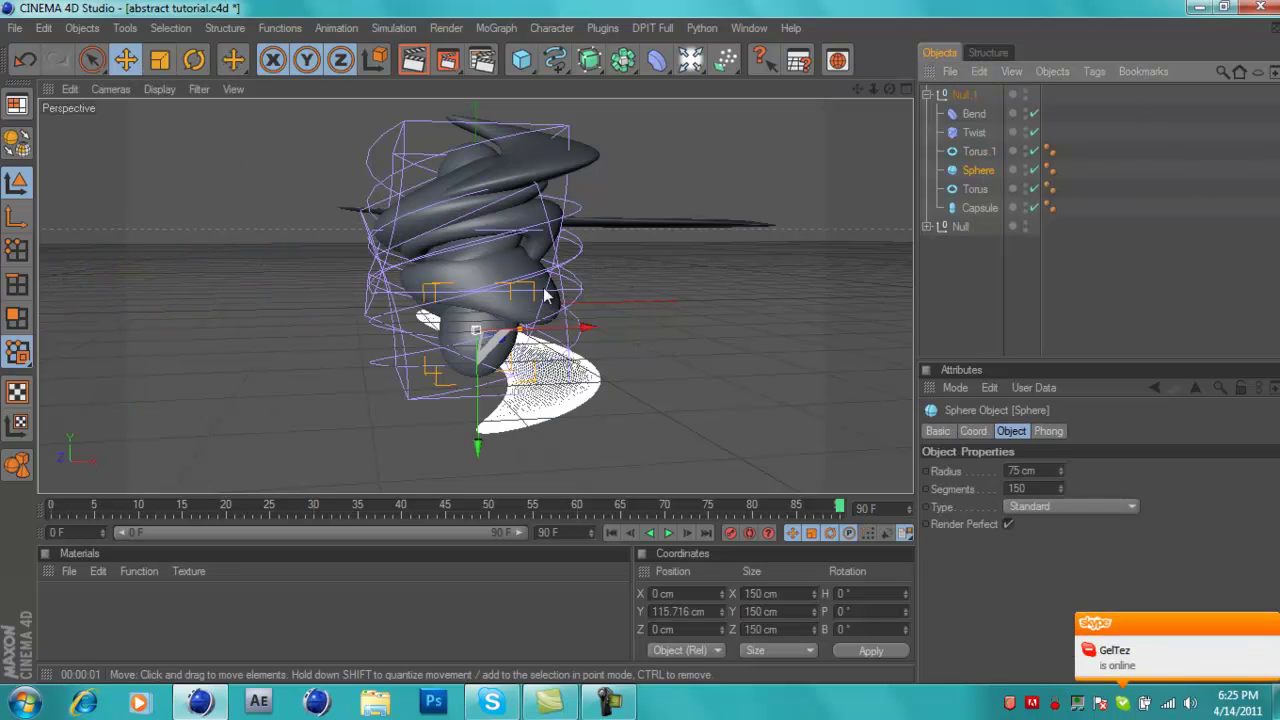
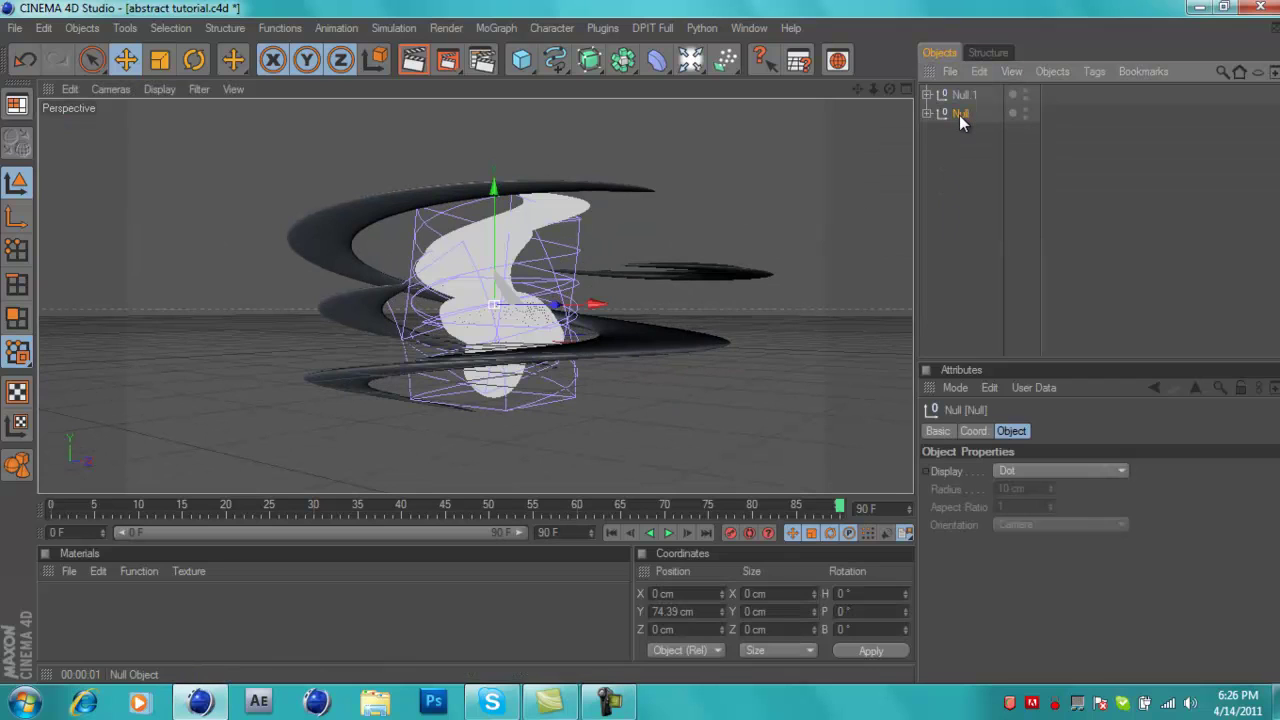
# - Duplicate the original null group and rotate the copy to a bank angle of 115°
pyautogui.hotkey('ctrl', 'c')
pyautogui.hotkey('ctrl', 'v')
pyautogui.click(194, 60)
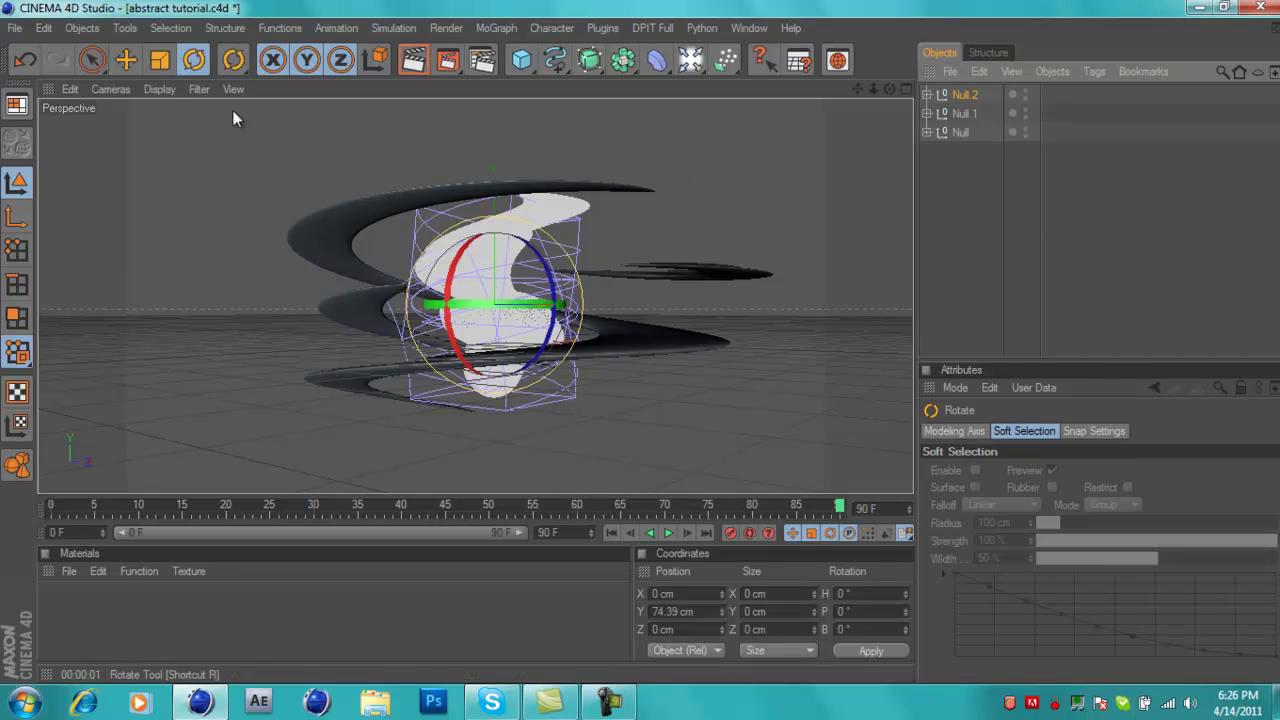
pyautogui.moveTo(545, 283); pyautogui.dragTo(502, 567)
pyautogui.click(1051, 318)
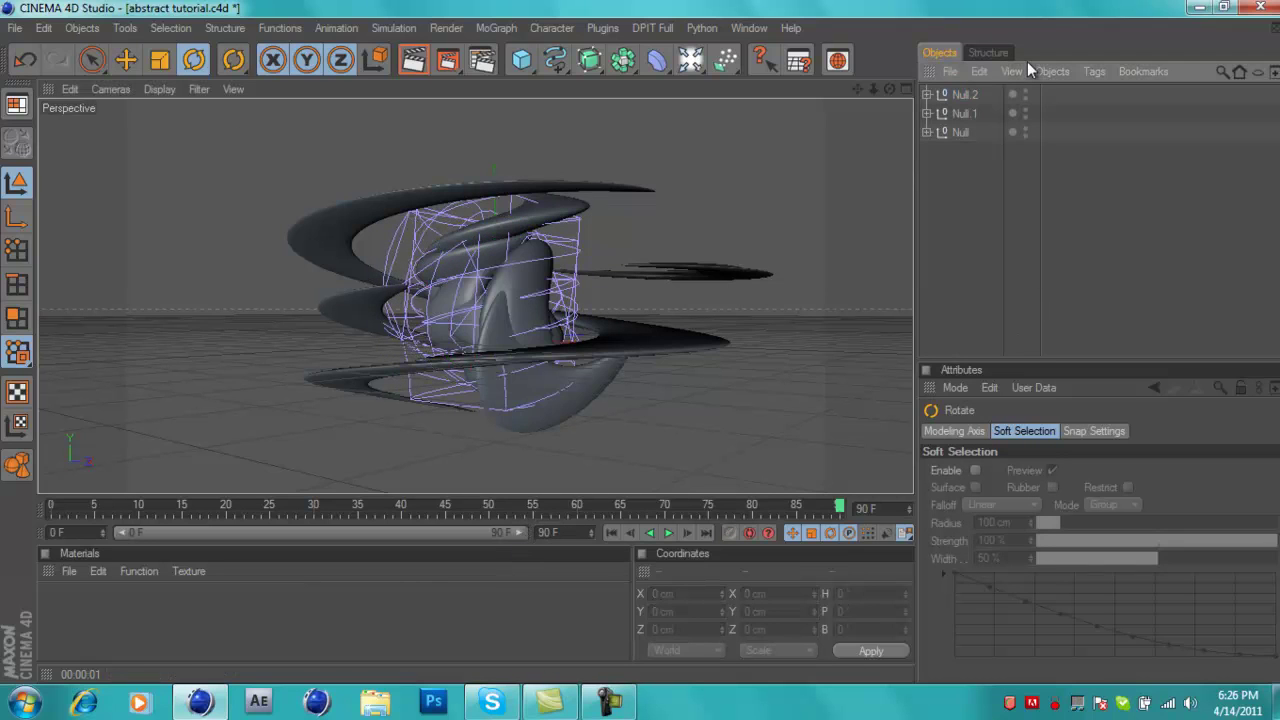
# - Offset the tori, sphere and capsule inside the third null group, placing the capsule at X -129.069 cm
pyautogui.click(964, 94)
pyautogui.click(927, 94)
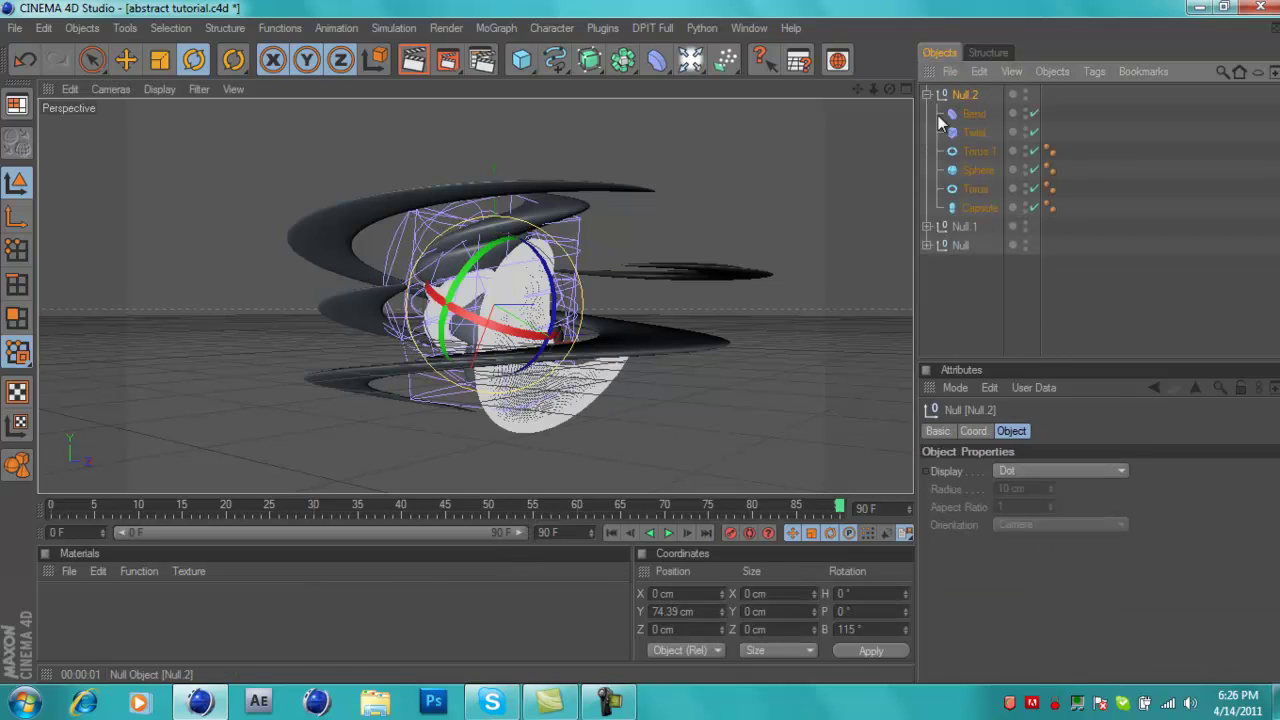
pyautogui.click(977, 151)
pyautogui.click(126, 60)
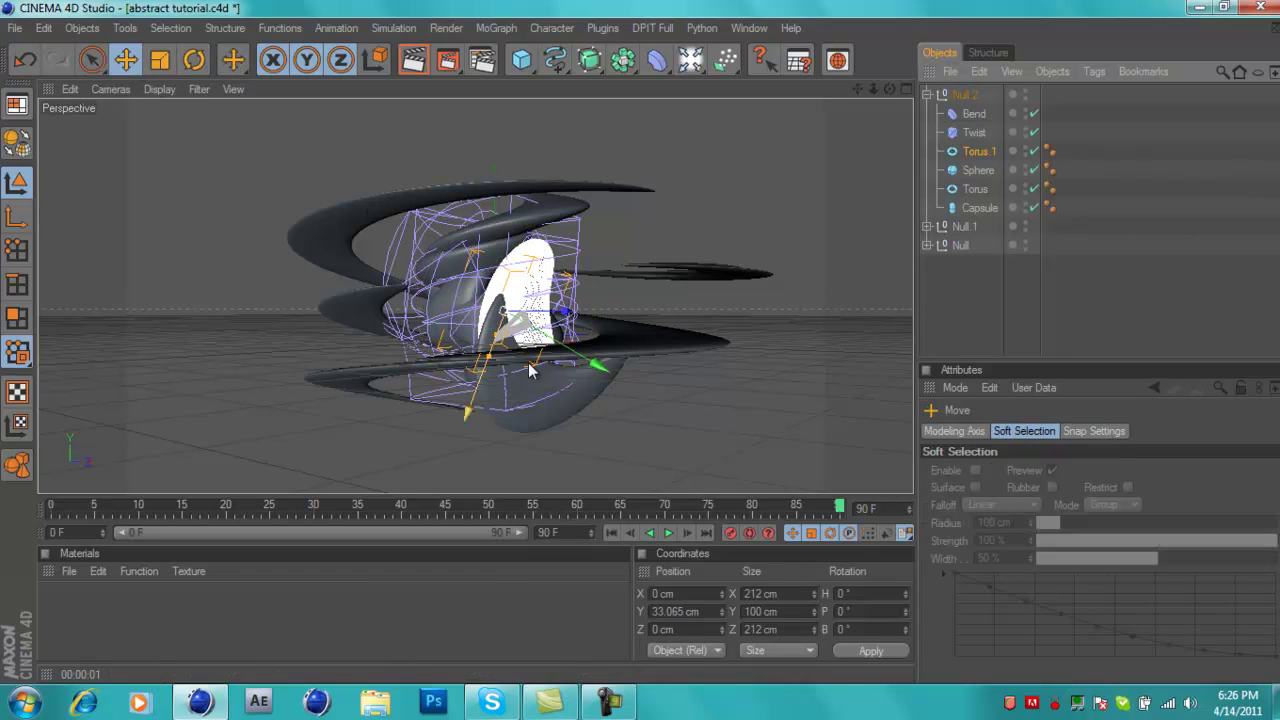
pyautogui.moveTo(579, 361); pyautogui.dragTo(643, 348)
pyautogui.click(978, 170)
pyautogui.click(978, 189)
pyautogui.click(970, 208)
# - Render a preview of the three combined groups from a different viewing angle
pyautogui.moveTo(884, 90); pyautogui.dragTo(600, 330)
pyautogui.click(415, 63)
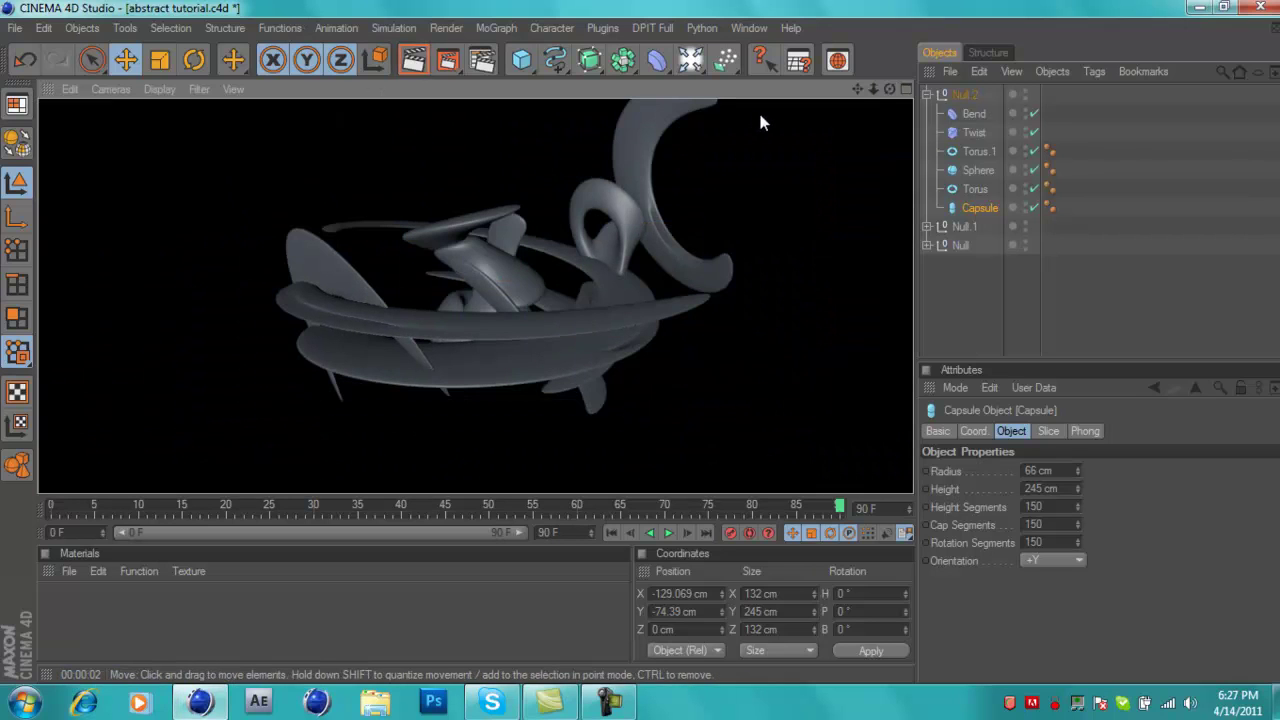
pyautogui.moveTo(888, 91); pyautogui.dragTo(790, 195)
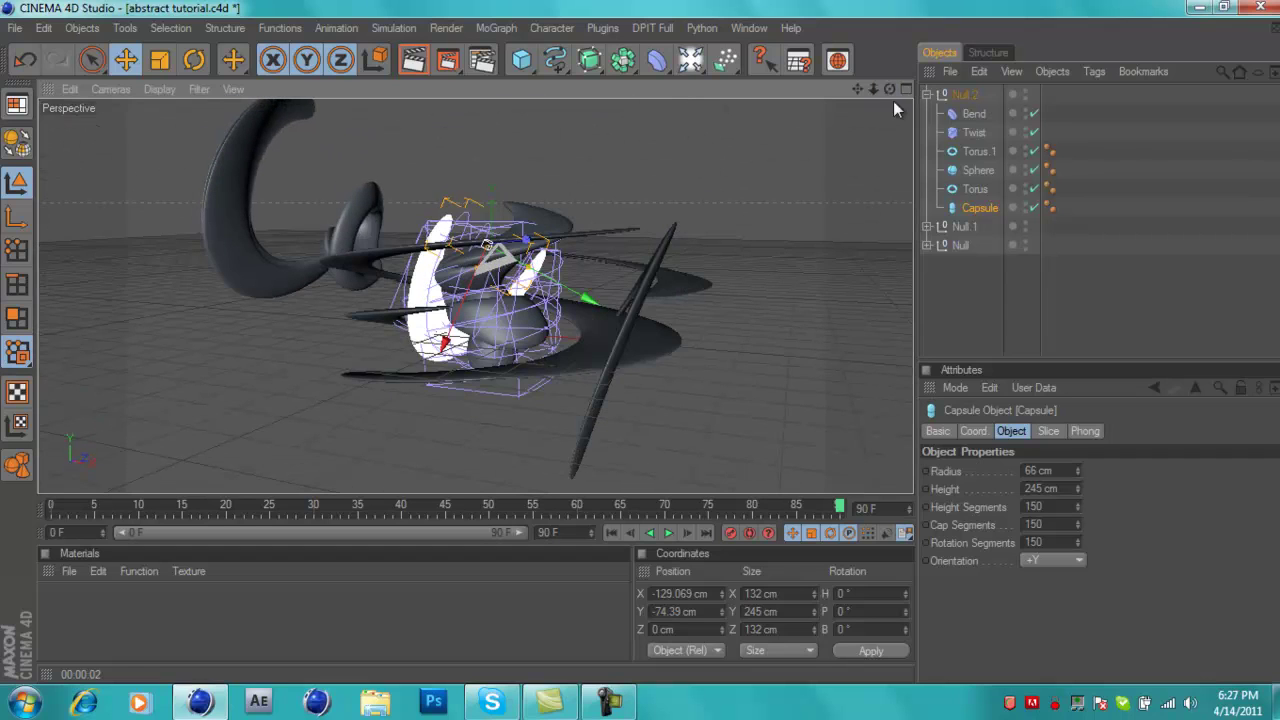
# - Delete the third null group together with its child objects
pyautogui.click(927, 95)
pyautogui.click(960, 95)
pyautogui.press('Delete')
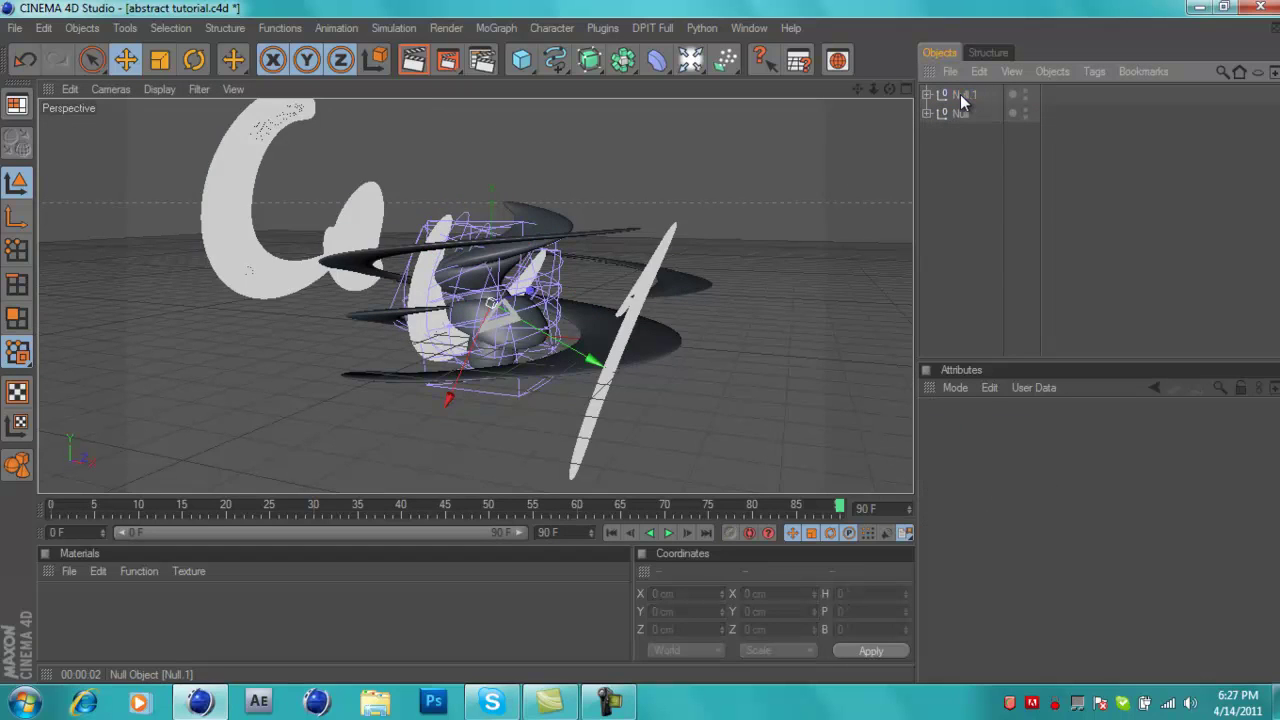
pyautogui.moveTo(884, 88); pyautogui.dragTo(729, 176)
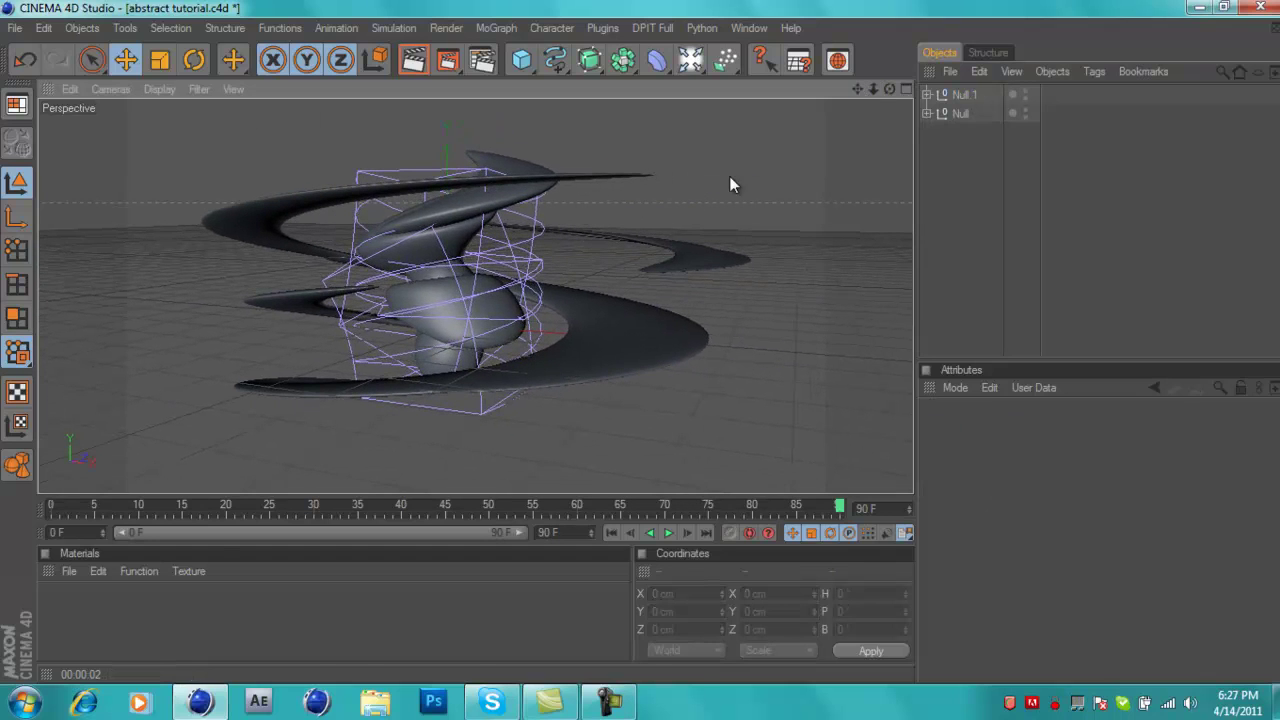
# - Create a new material and set its color to a fully saturated green with a hue of 111°
pyautogui.doubleClick(118, 632)
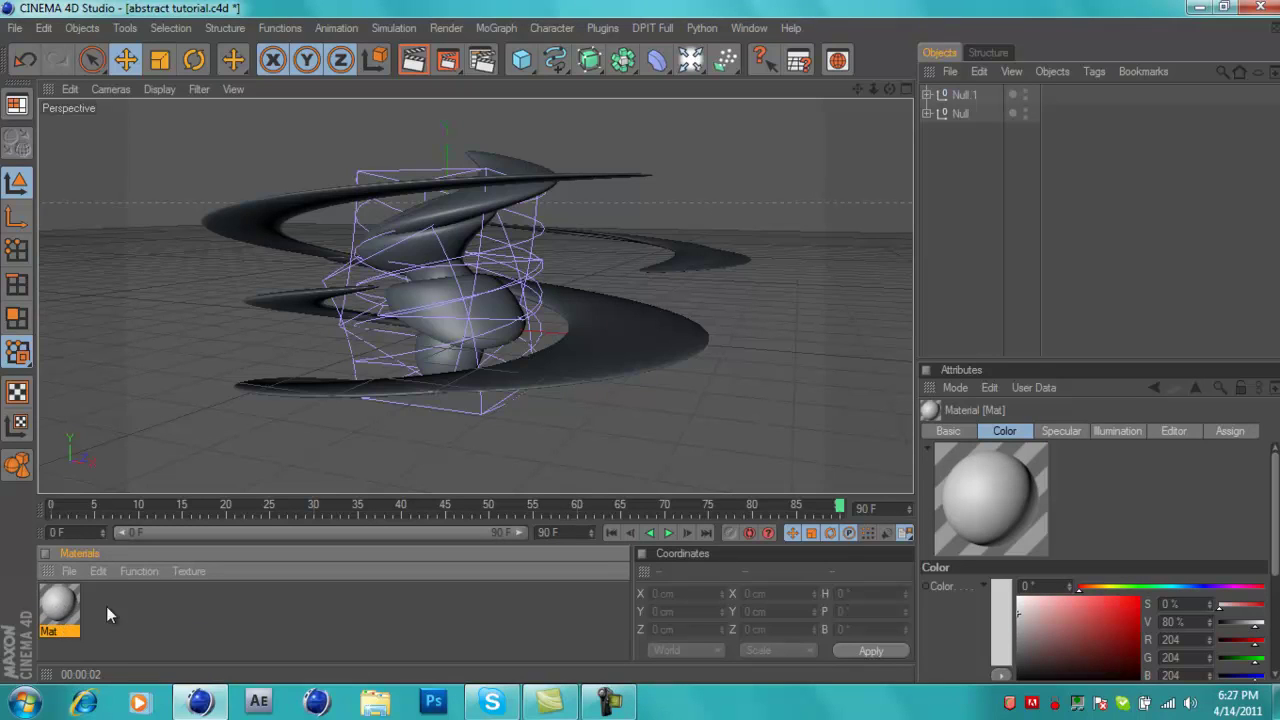
pyautogui.doubleClick(58, 608)
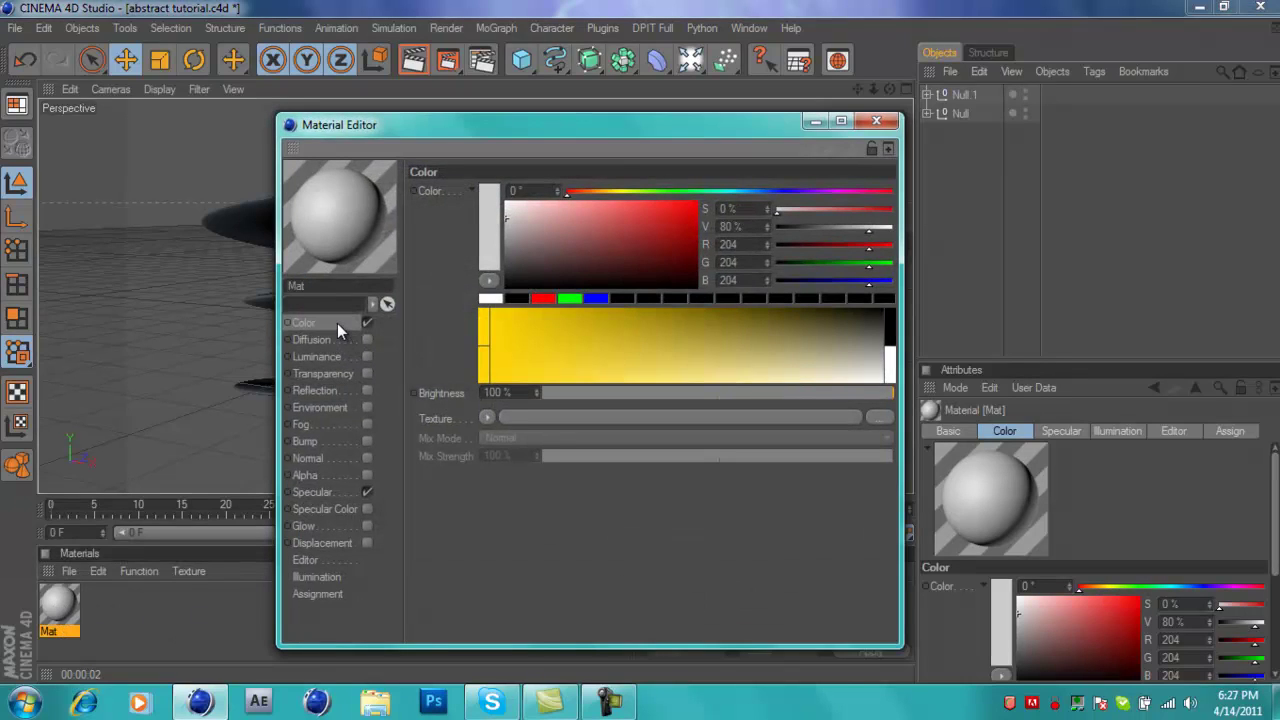
pyautogui.moveTo(647, 190); pyautogui.dragTo(824, 145)
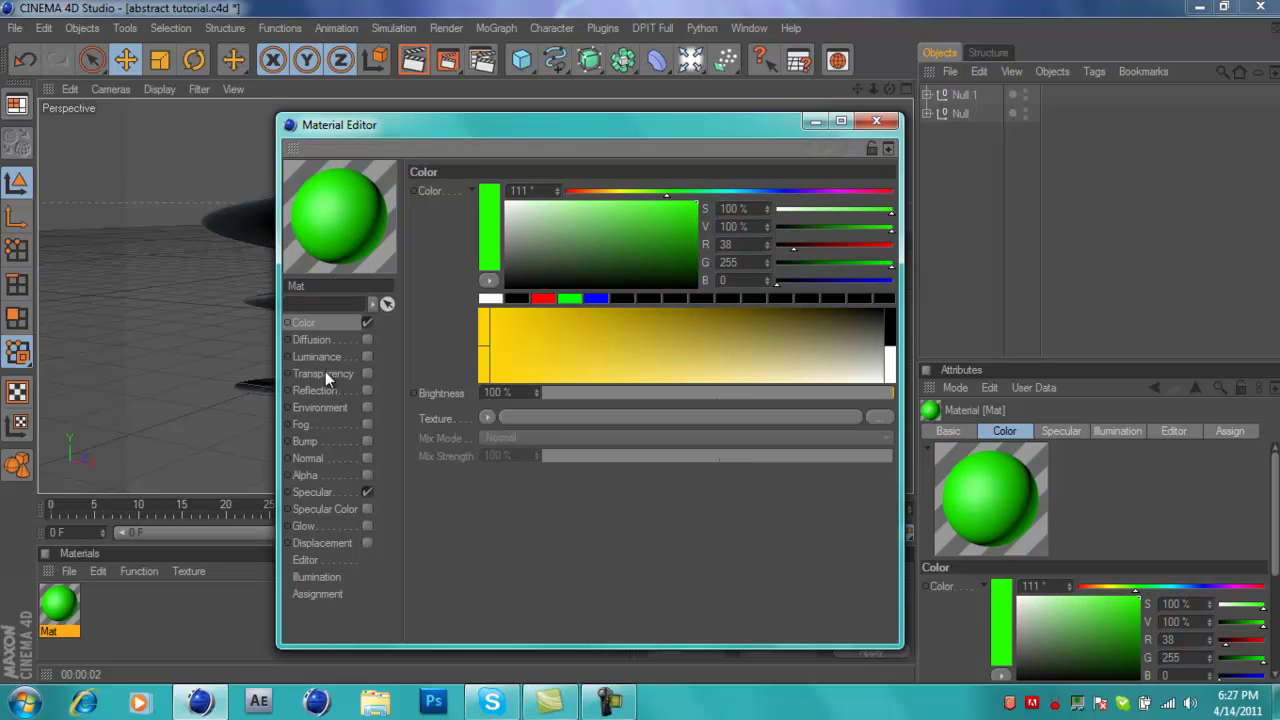
# - Enable the green material's luminance with a green hue of 115° and a brightness of about 50%
pyautogui.click(372, 355)
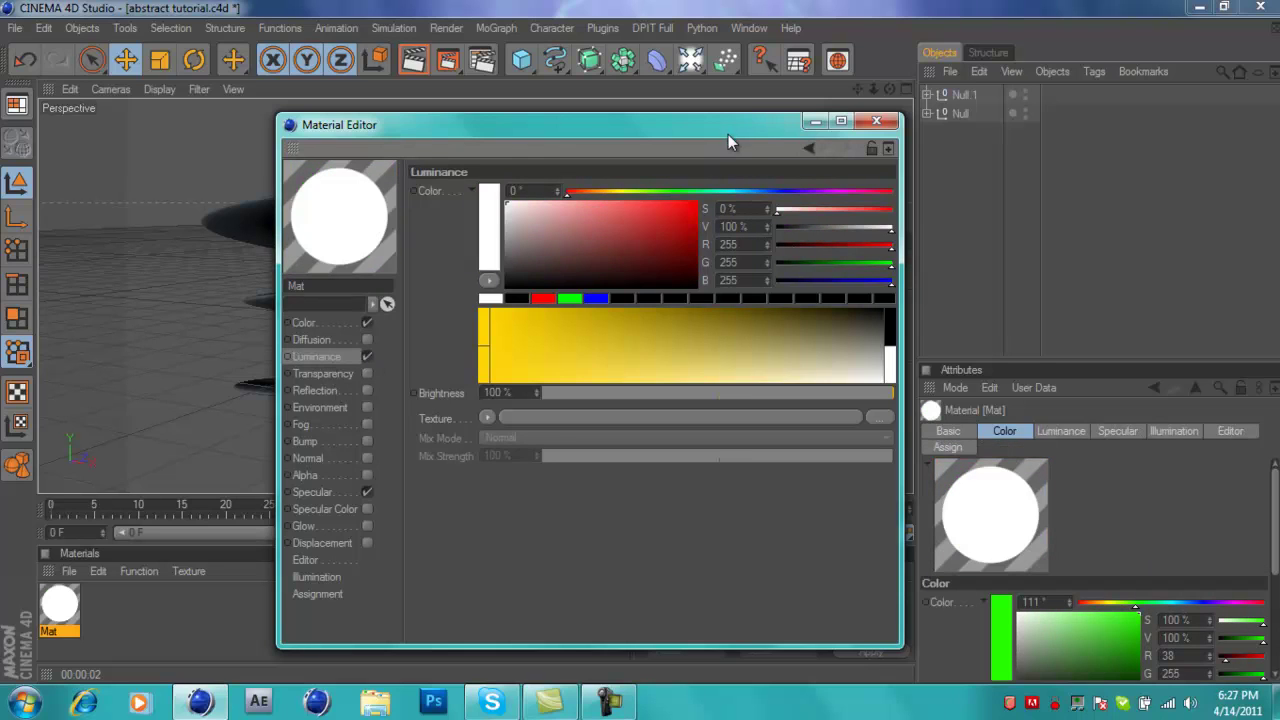
pyautogui.click(670, 192)
pyautogui.moveTo(696, 202); pyautogui.dragTo(763, 156)
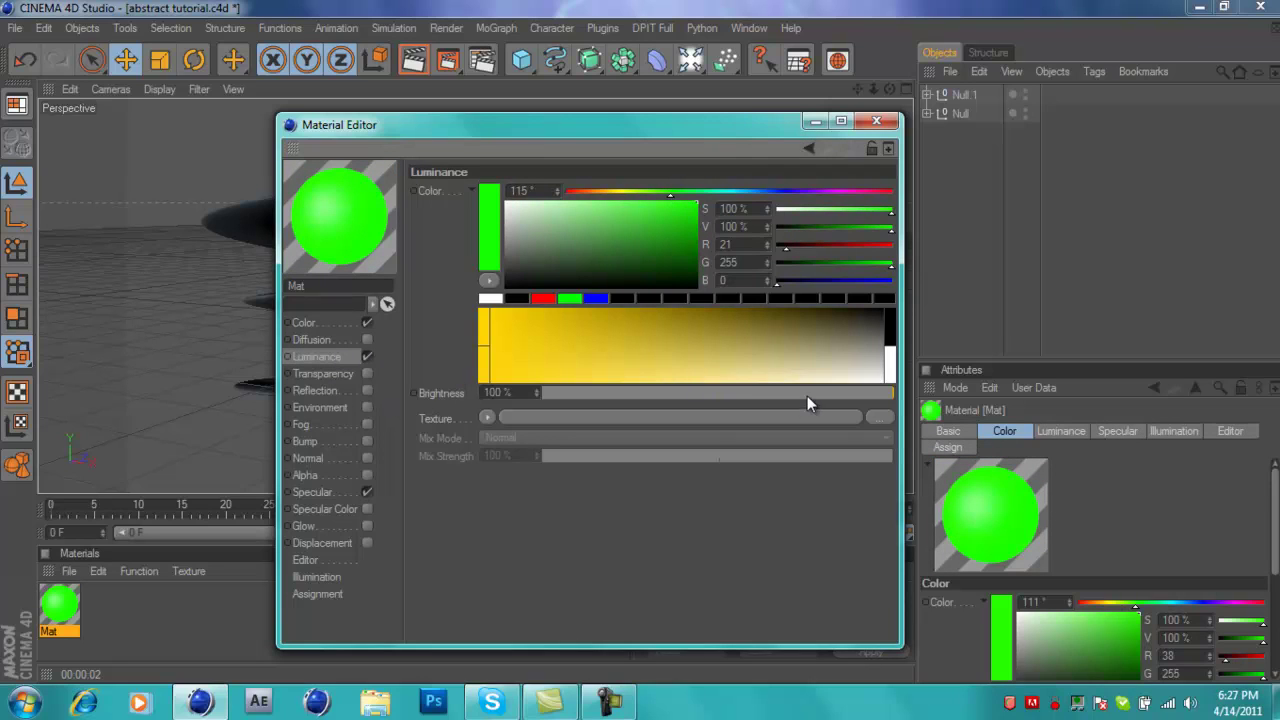
pyautogui.moveTo(807, 396); pyautogui.dragTo(702, 394)
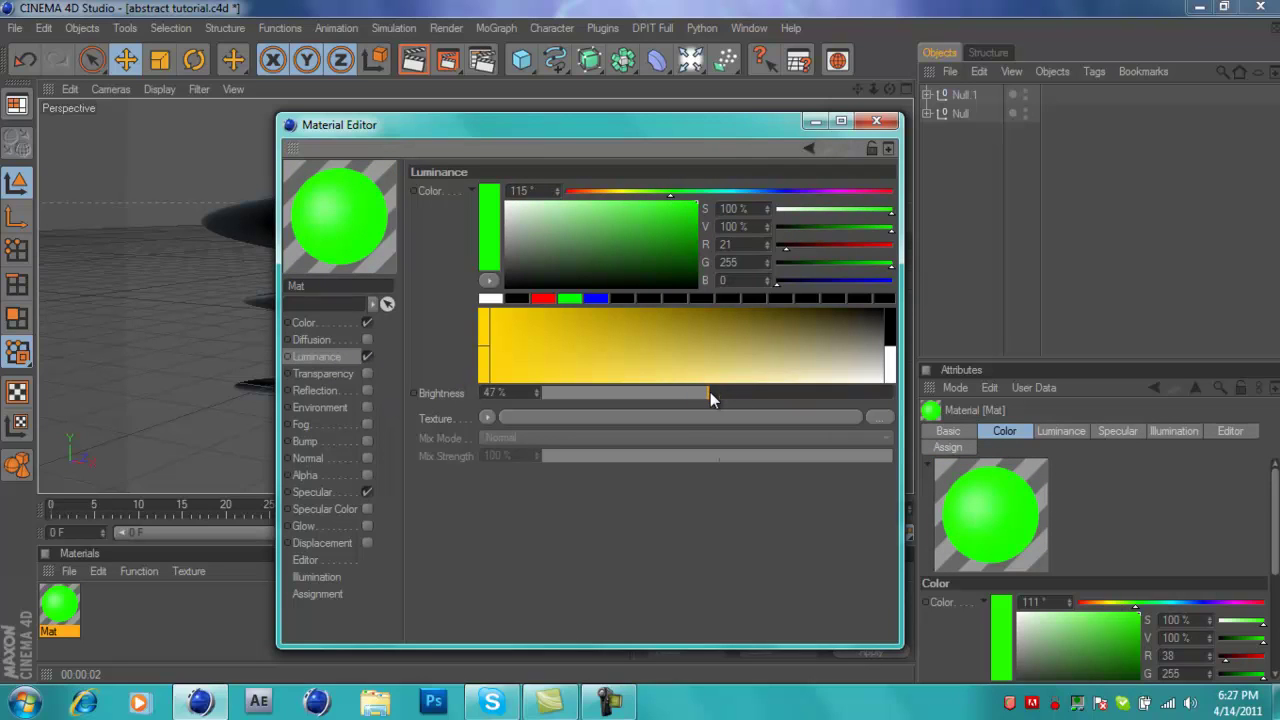
# - Enable the green material's reflection at 11% brightness with a Fresnel texture and 32% mix strength, and close the material
pyautogui.click(367, 390)
pyautogui.moveTo(762, 393); pyautogui.dragTo(588, 409)
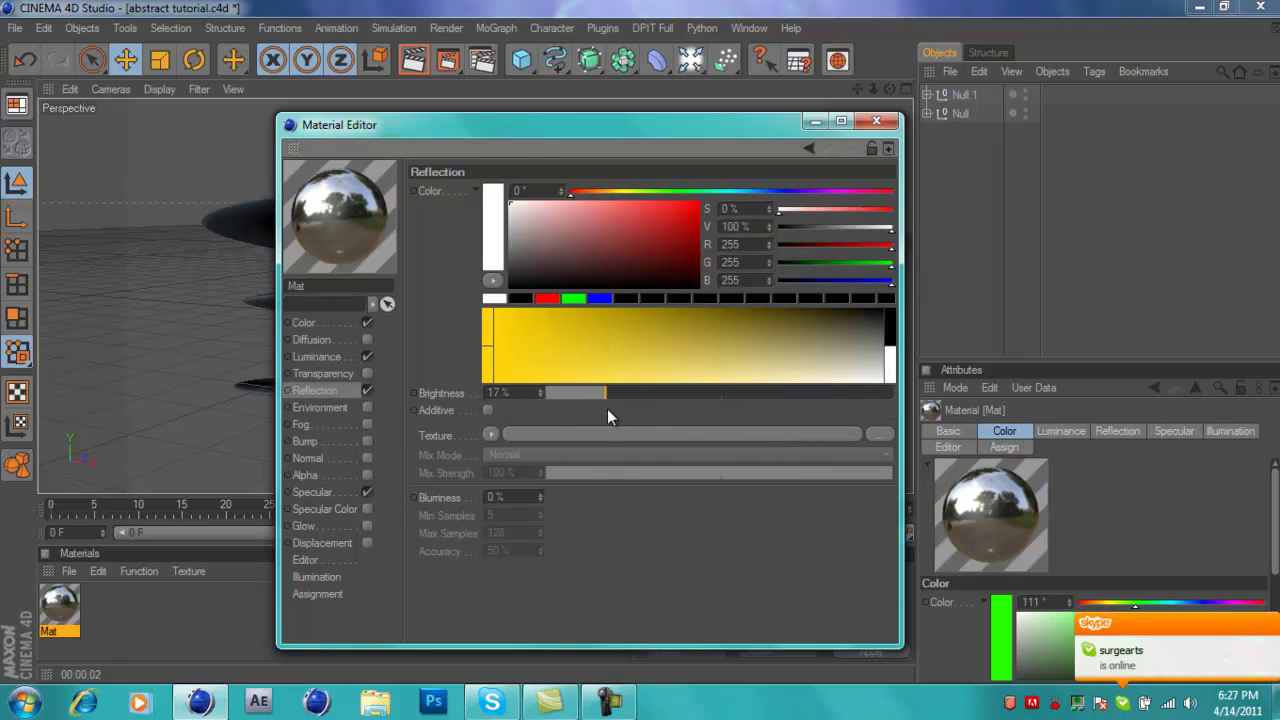
pyautogui.click(490, 434)
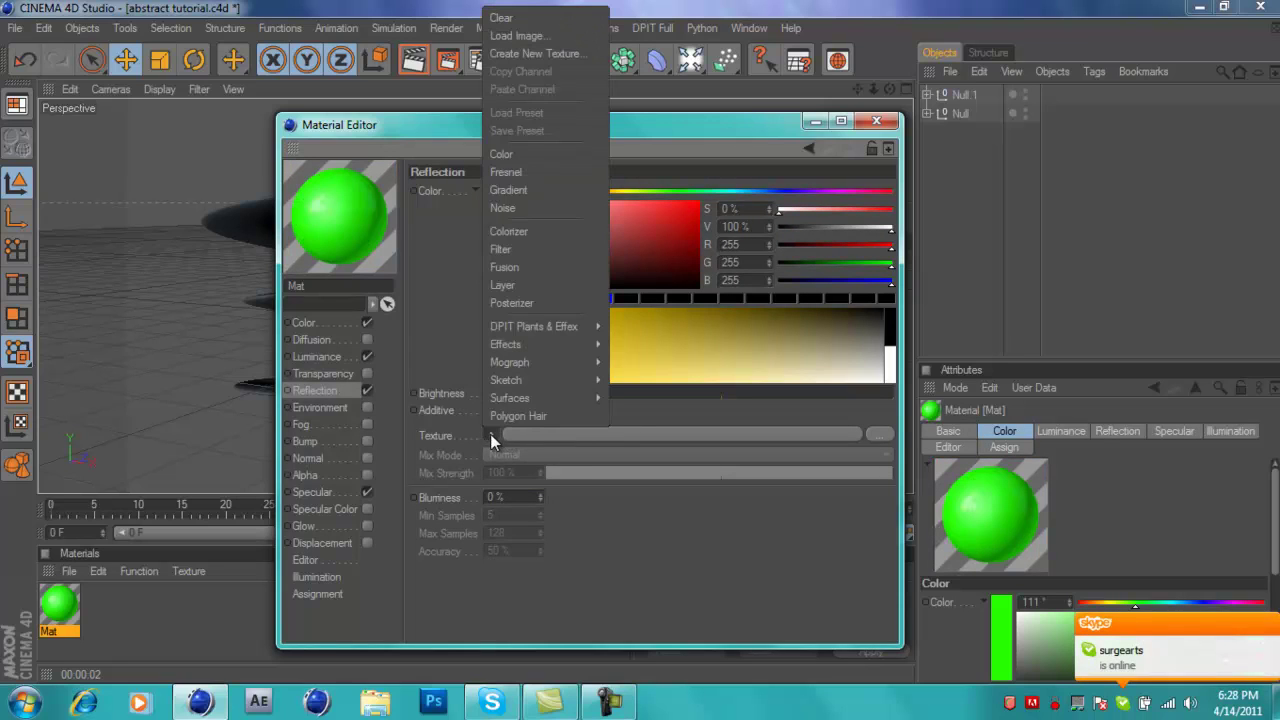
pyautogui.click(553, 172)
pyautogui.moveTo(740, 525); pyautogui.dragTo(659, 536)
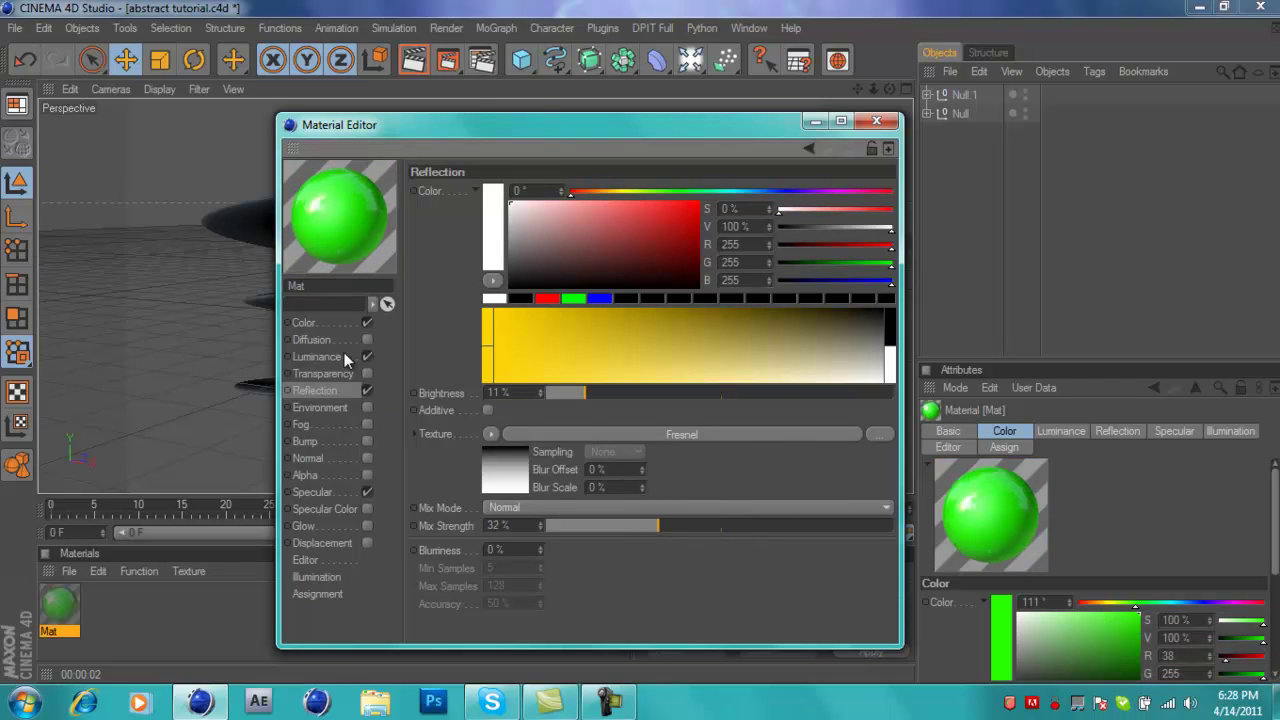
pyautogui.click(876, 121)
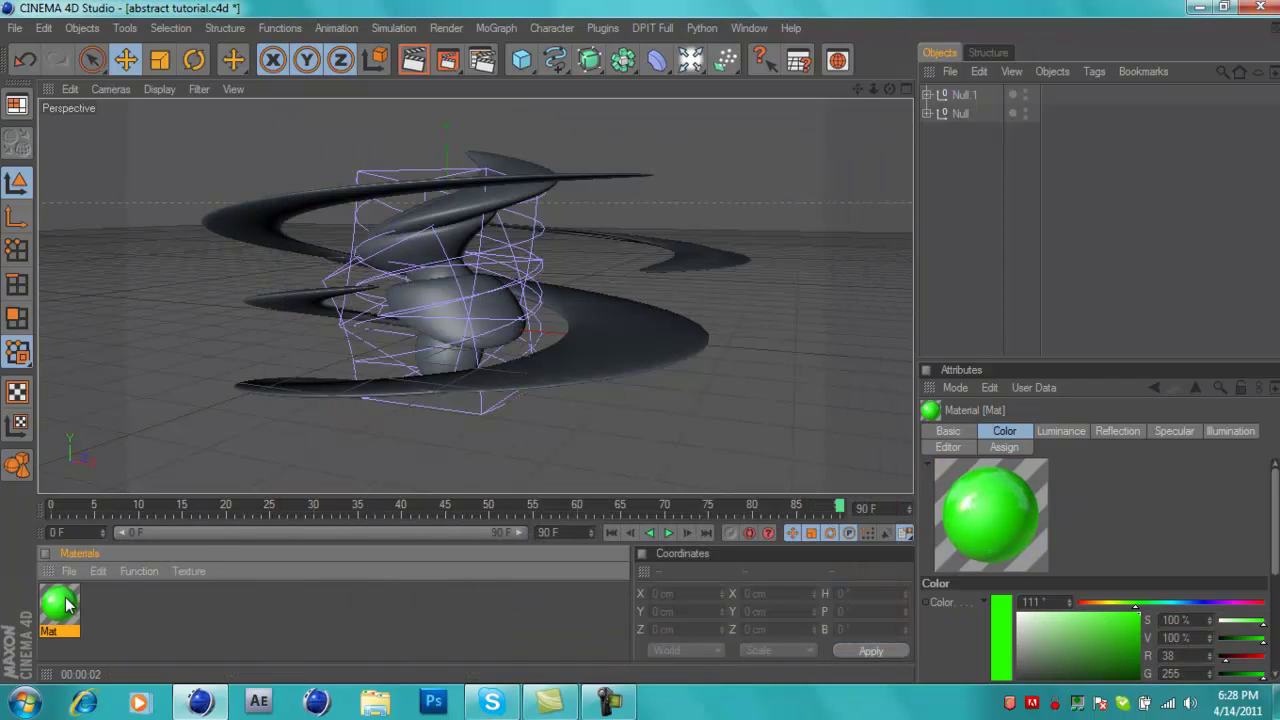
# - Duplicate the green material and set the copy's color to turquoise with a hue of 166°
pyautogui.keyDown('ctrl'); pyautogui.click(66, 603); pyautogui.keyUp('ctrl')
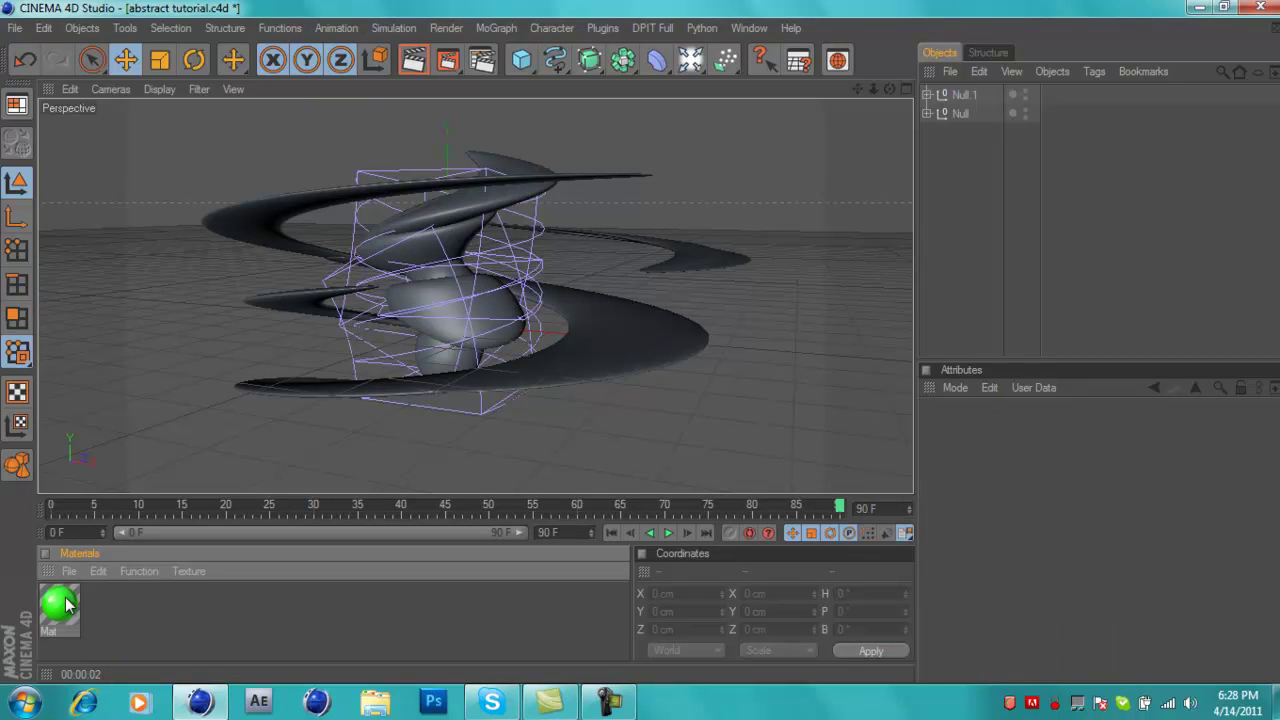
pyautogui.keyDown('ctrl'); pyautogui.moveTo(66, 603); pyautogui.dragTo(105, 605); pyautogui.keyUp('ctrl')
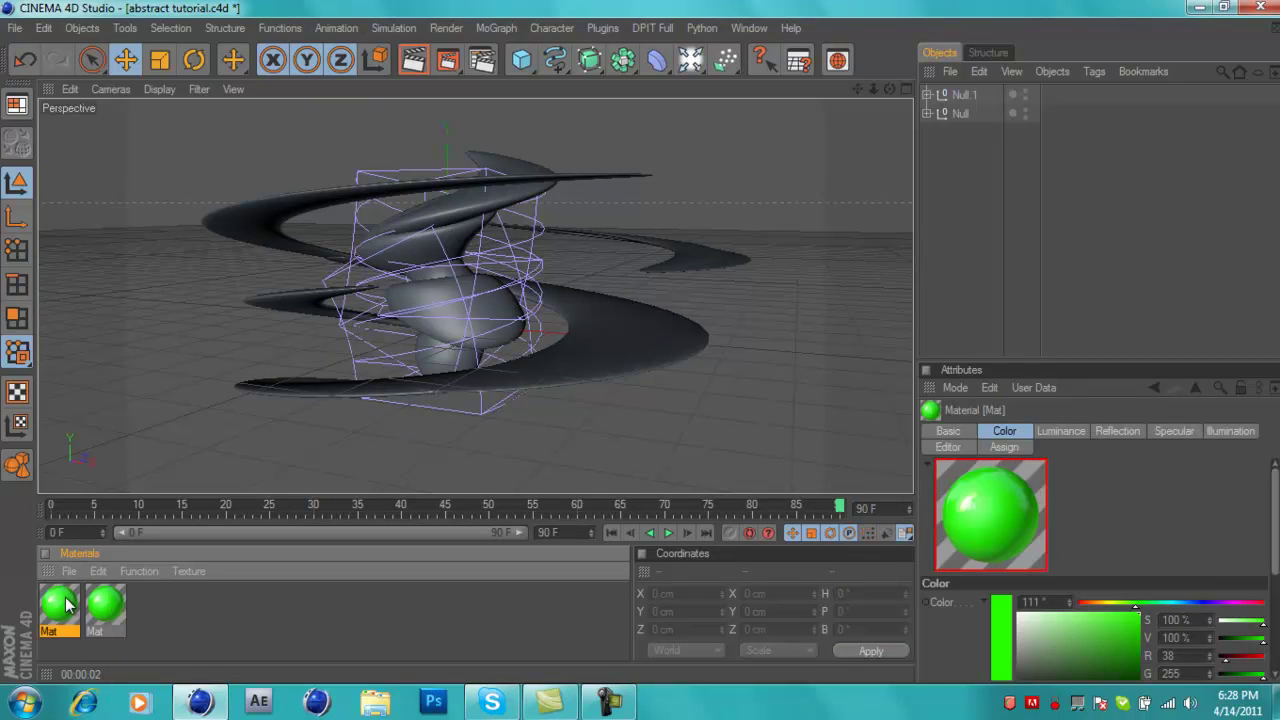
pyautogui.doubleClick(59, 603)
pyautogui.click(321, 323)
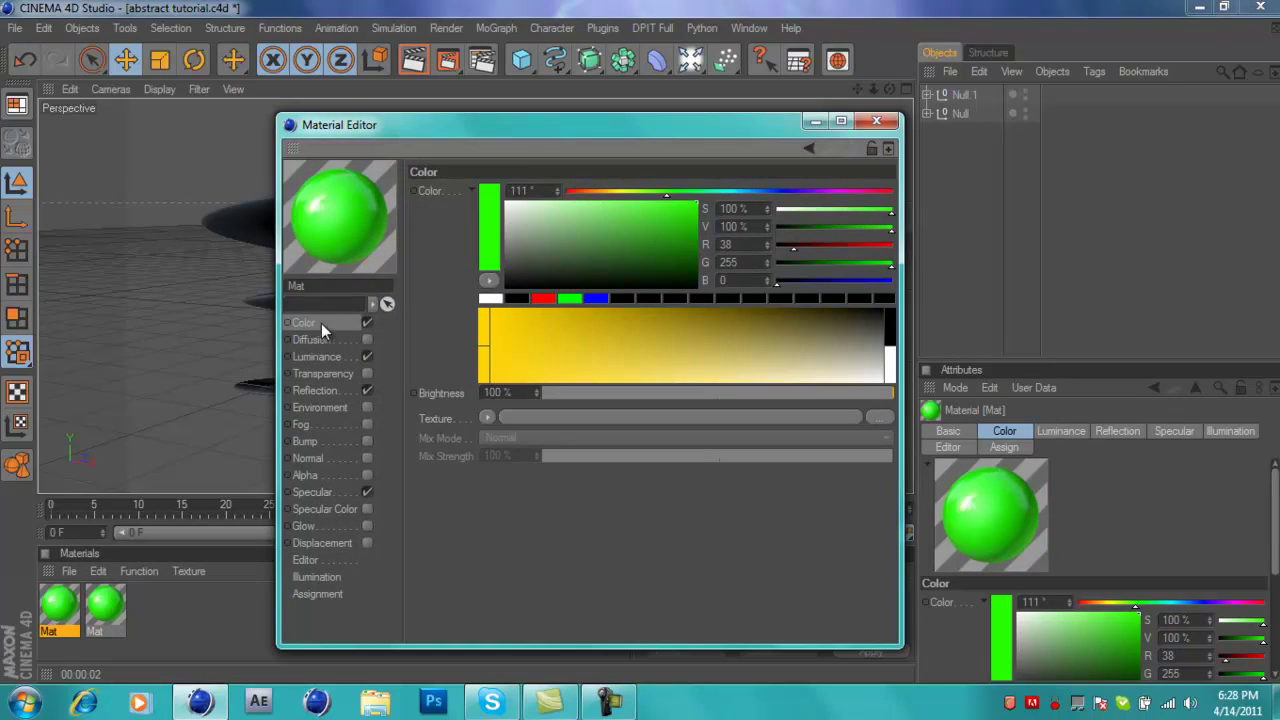
pyautogui.moveTo(656, 191); pyautogui.dragTo(716, 193)
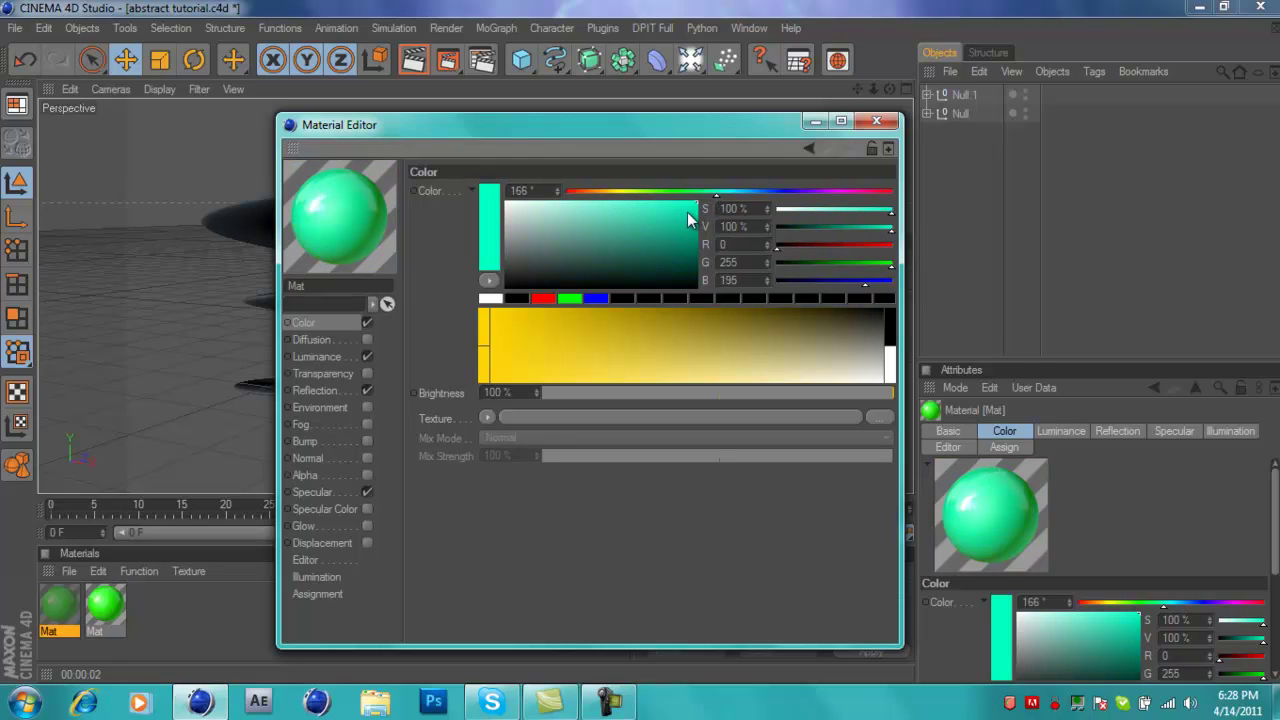
# - Set the turquoise material's luminance color to a hue of 162° and close the material
pyautogui.click(350, 373)
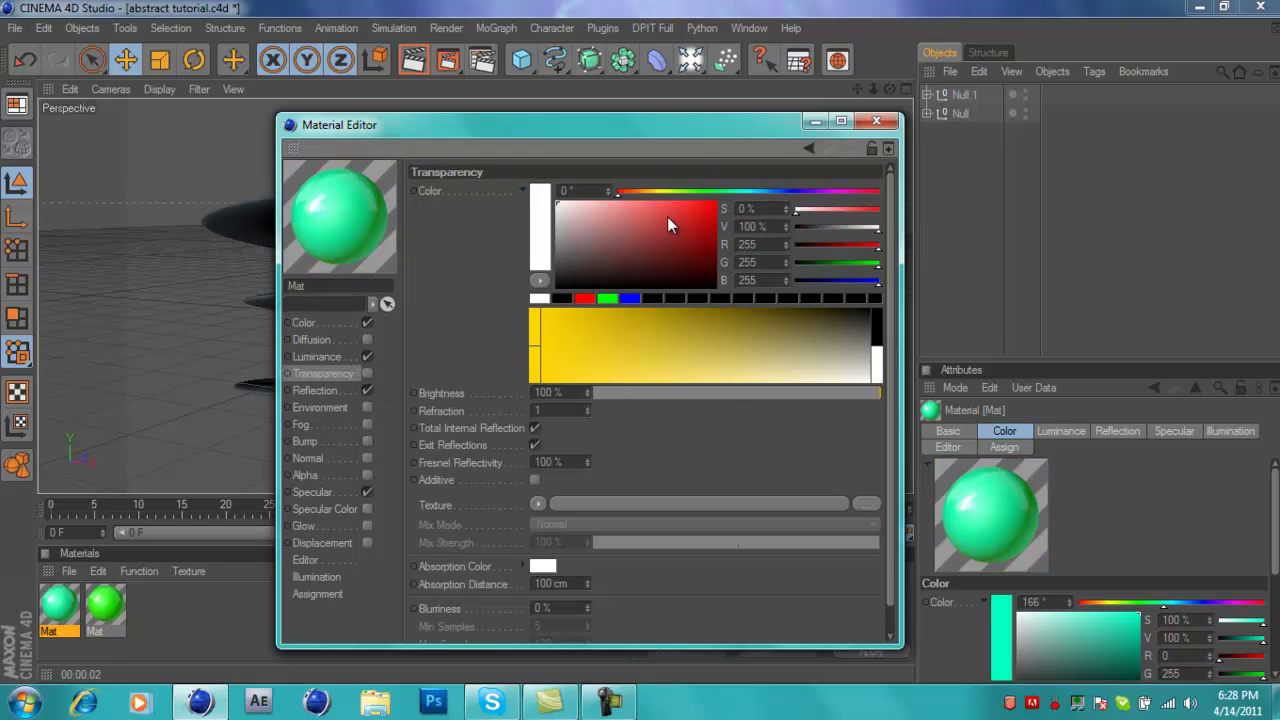
pyautogui.click(322, 357)
pyautogui.moveTo(689, 192); pyautogui.dragTo(713, 192)
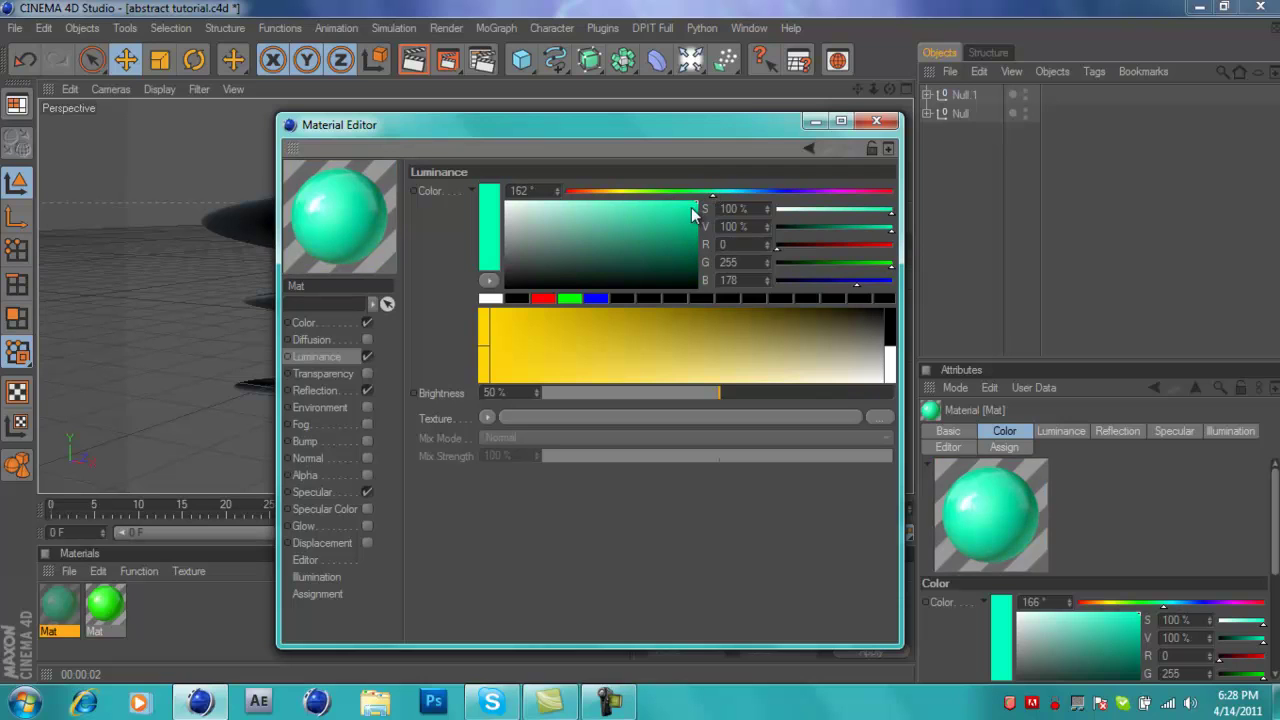
pyautogui.click(877, 121)
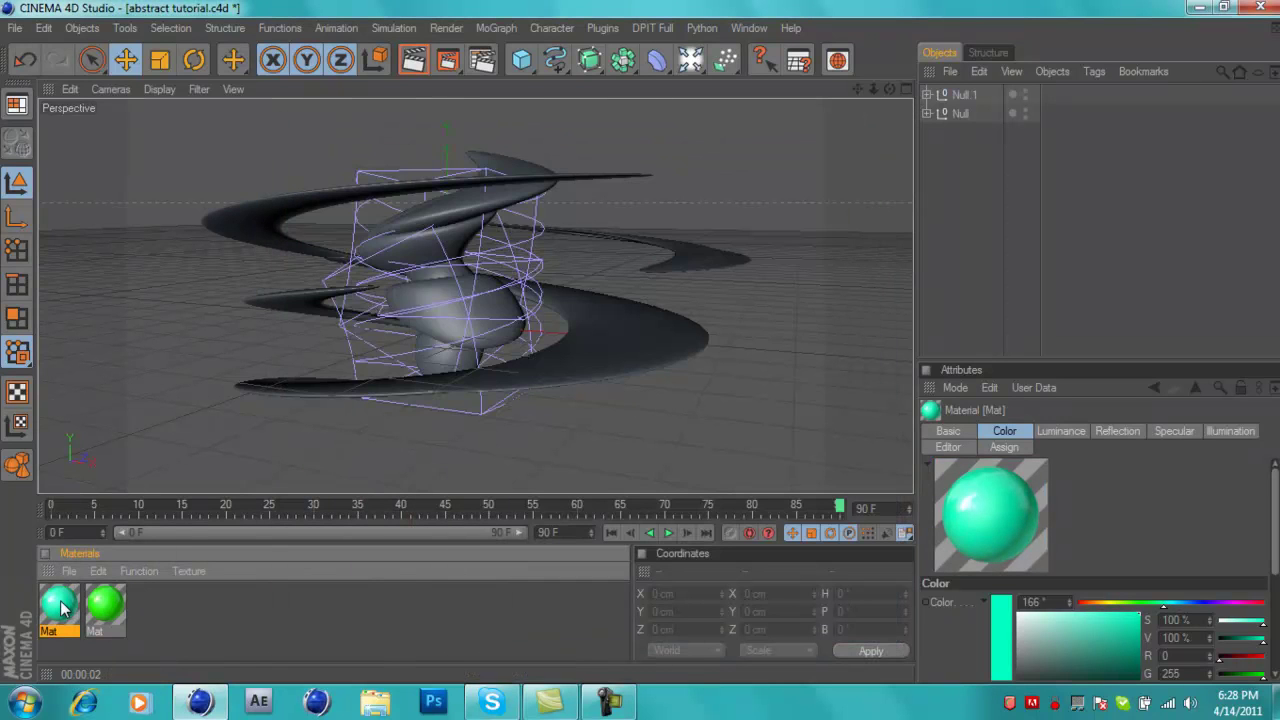
# - Duplicate the turquoise material and set the copy's color to purple with a hue of 271°
pyautogui.hotkey('ctrl', 'c')
pyautogui.hotkey('ctrl', 'v')
pyautogui.doubleClick(60, 605)
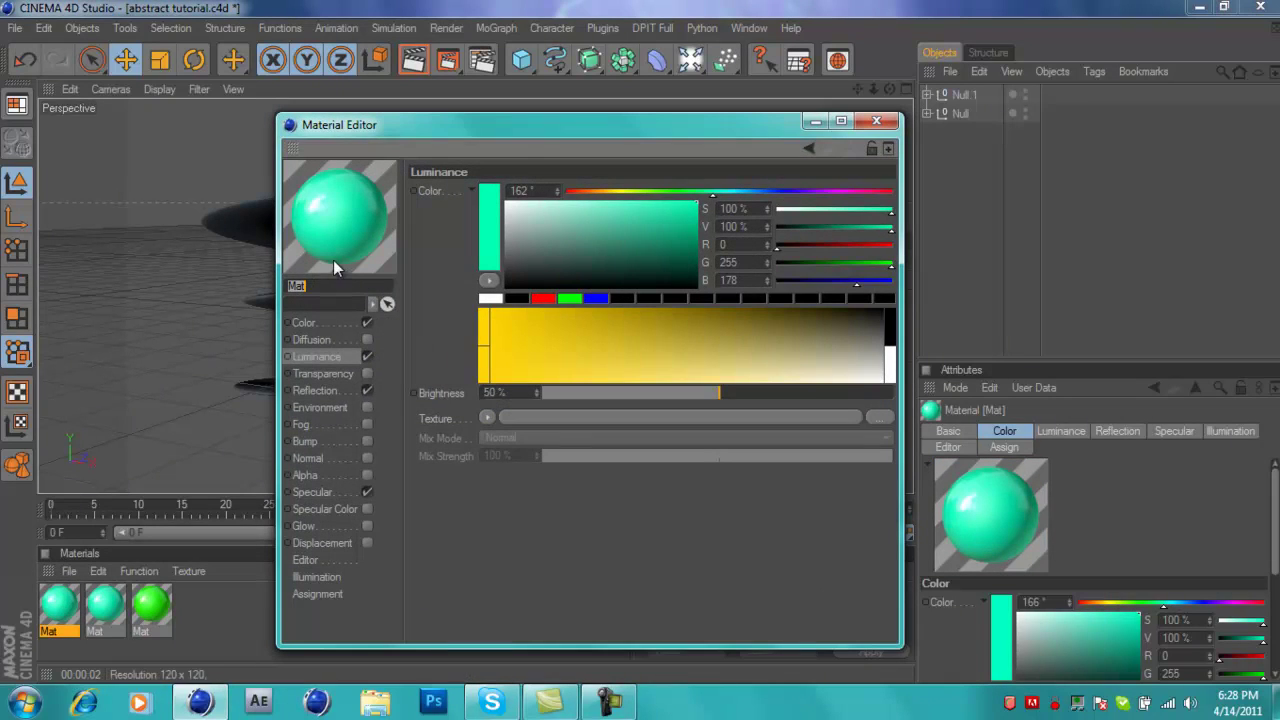
pyautogui.click(337, 323)
pyautogui.moveTo(731, 194); pyautogui.dragTo(813, 201)
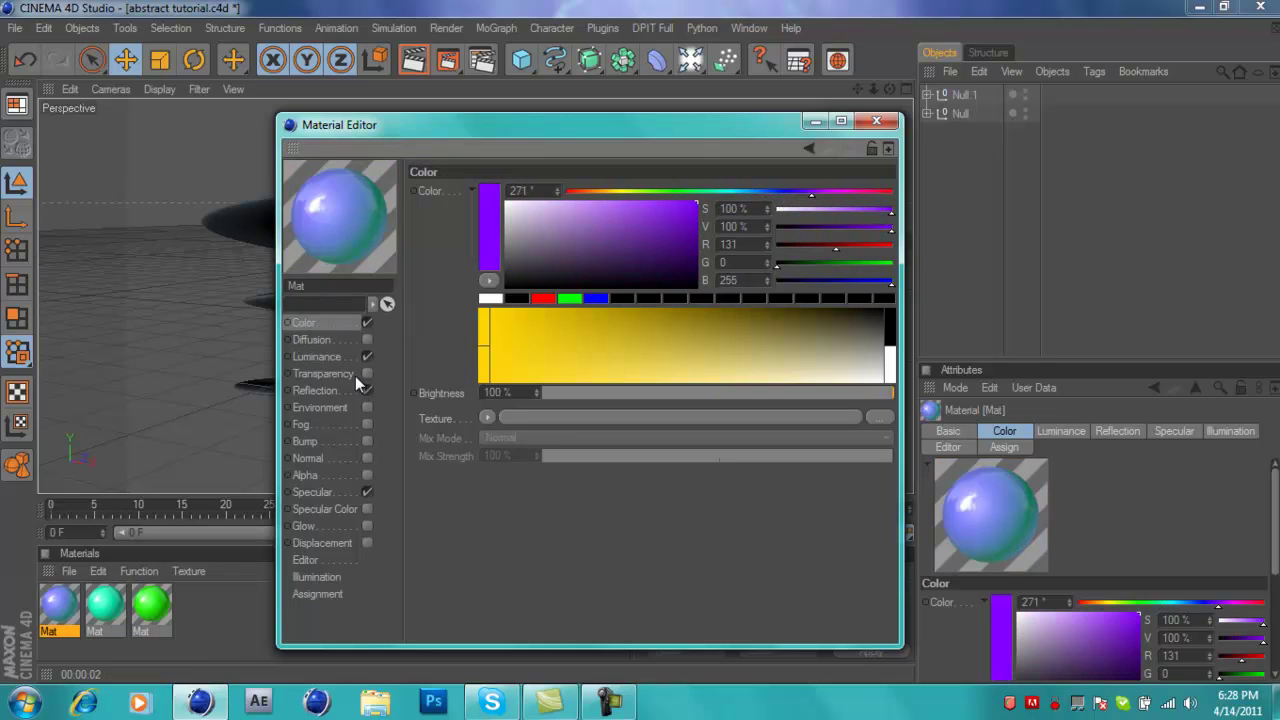
# - Set the purple material's luminance color to a matching purple and close the material
pyautogui.click(330, 357)
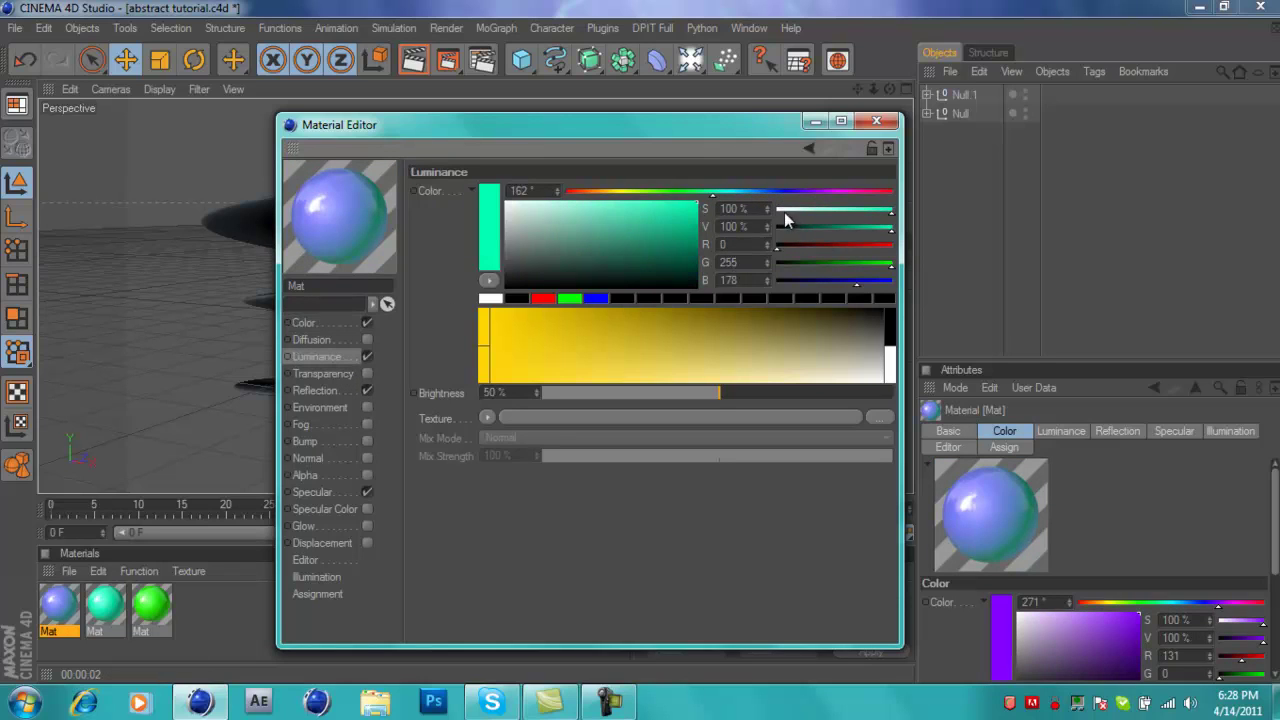
pyautogui.moveTo(788, 196); pyautogui.dragTo(813, 212)
pyautogui.click(876, 121)
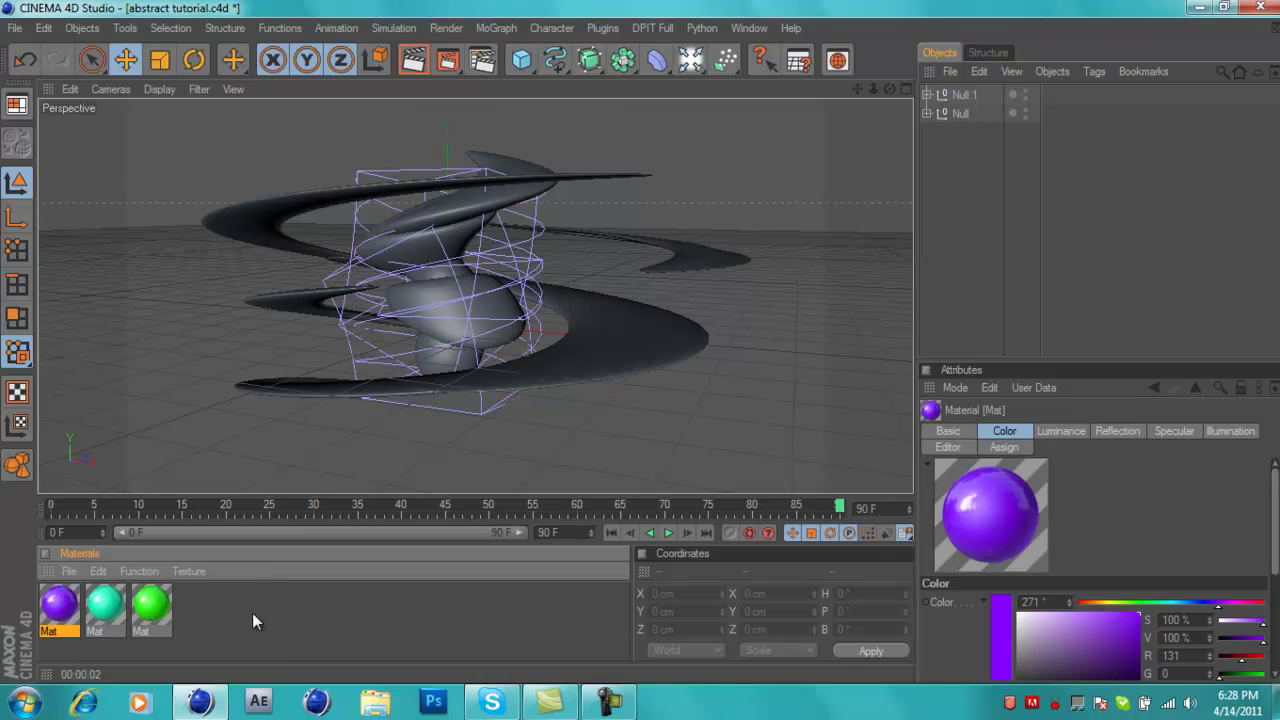
# - Duplicate the purple material and make the copy pink, with a color hue of 317° and a luminance hue of 296°
pyautogui.keyDown('ctrl'); pyautogui.moveTo(60, 605); pyautogui.dragTo(105, 605); pyautogui.keyUp('ctrl')
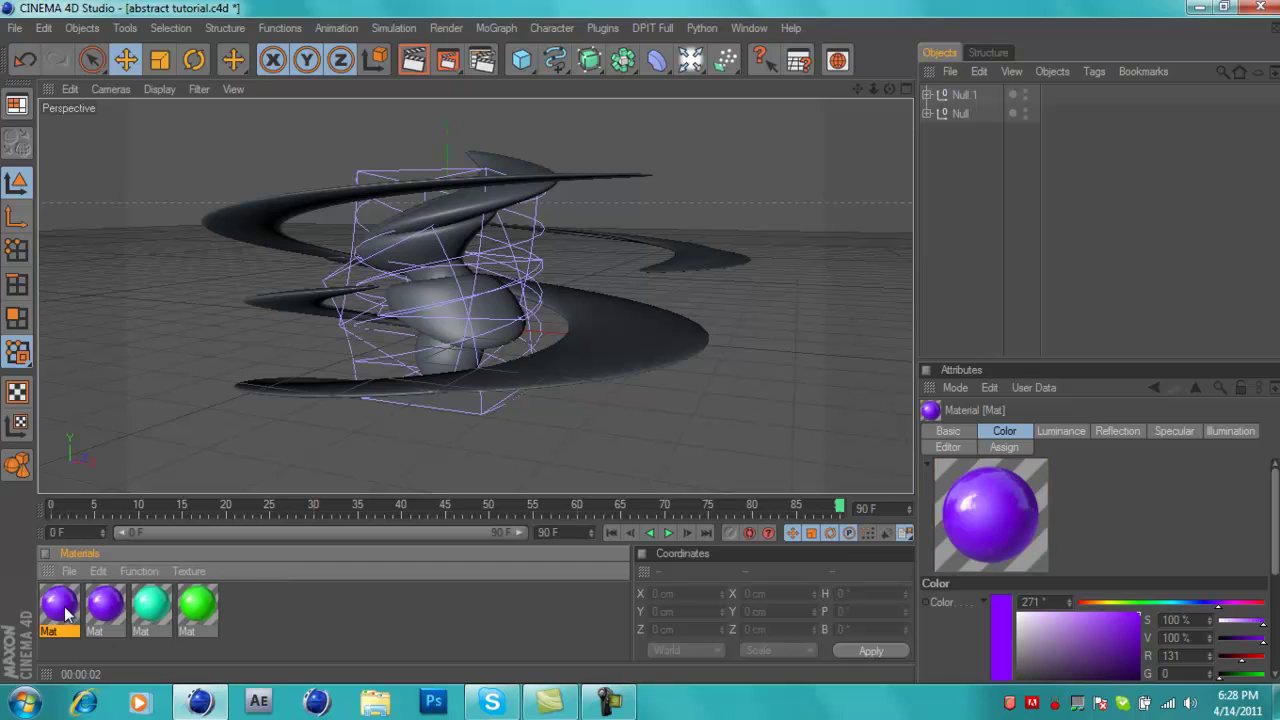
pyautogui.doubleClick(58, 605)
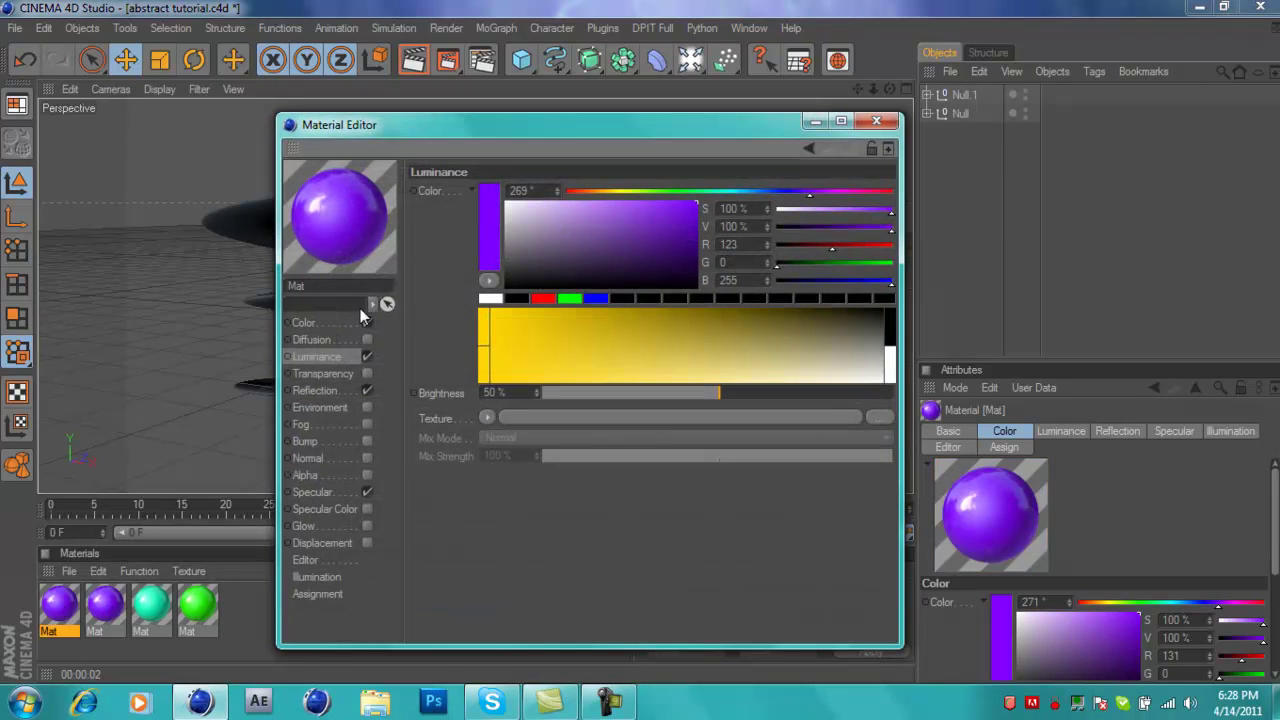
pyautogui.click(320, 324)
pyautogui.moveTo(833, 199)
pyautogui.mouseDown()
pyautogui.moveTo(853, 194)
pyautogui.moveTo(820, 194)
pyautogui.moveTo(834, 194)
pyautogui.mouseUp()
pyautogui.click(329, 358)
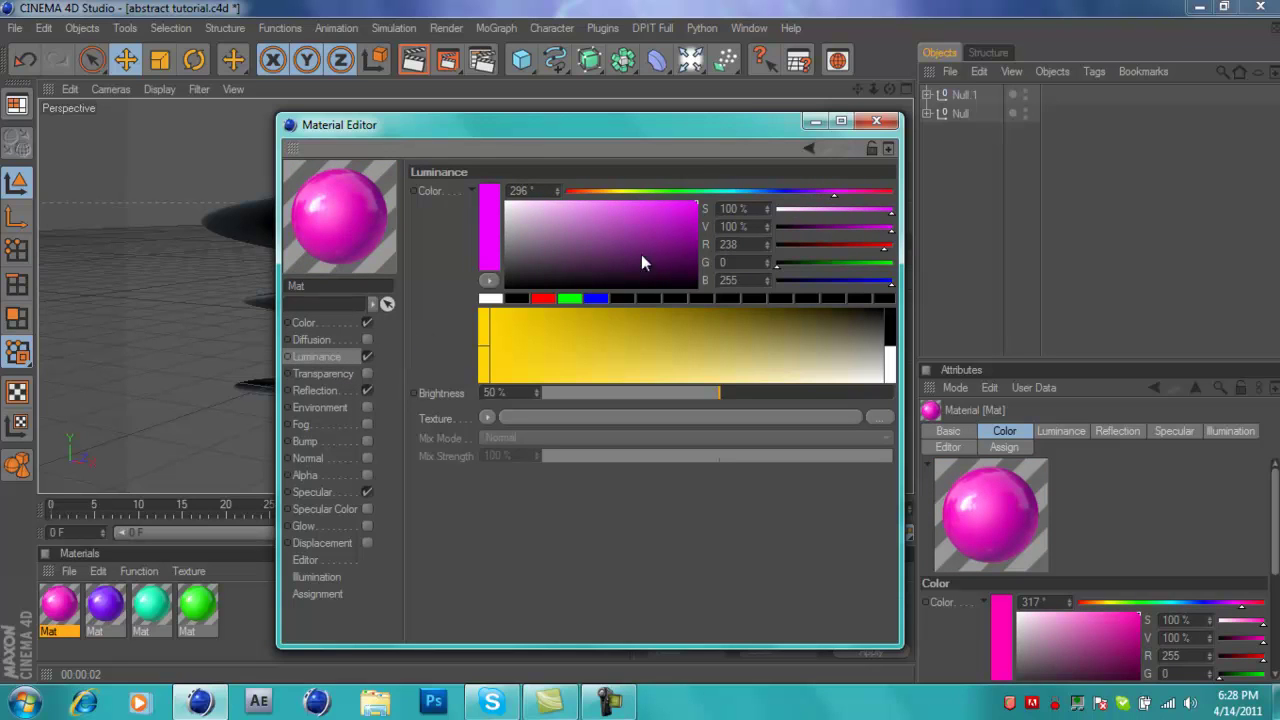
pyautogui.click(876, 121)
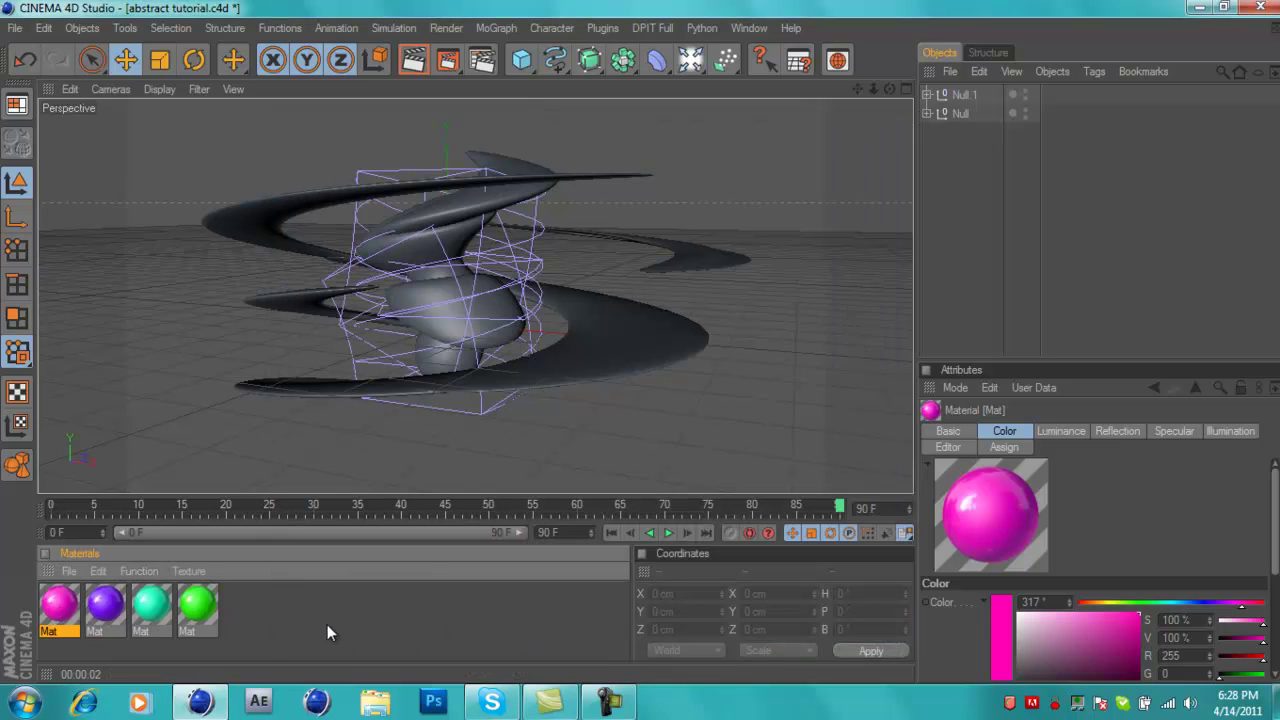
# - Create a new material and set its color to yellow with a hue of 67° and 100% saturation and value
pyautogui.doubleClick(223, 607)
pyautogui.doubleClick(58, 605)
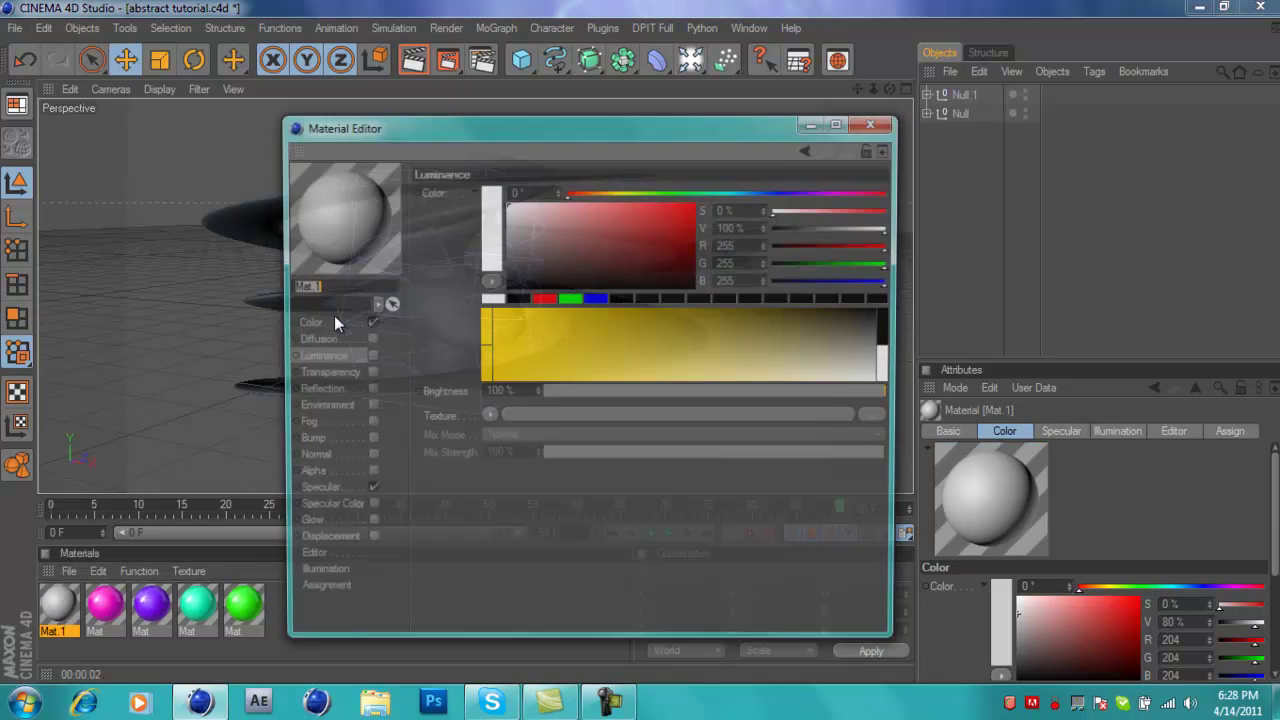
pyautogui.click(303, 323)
pyautogui.click(627, 188)
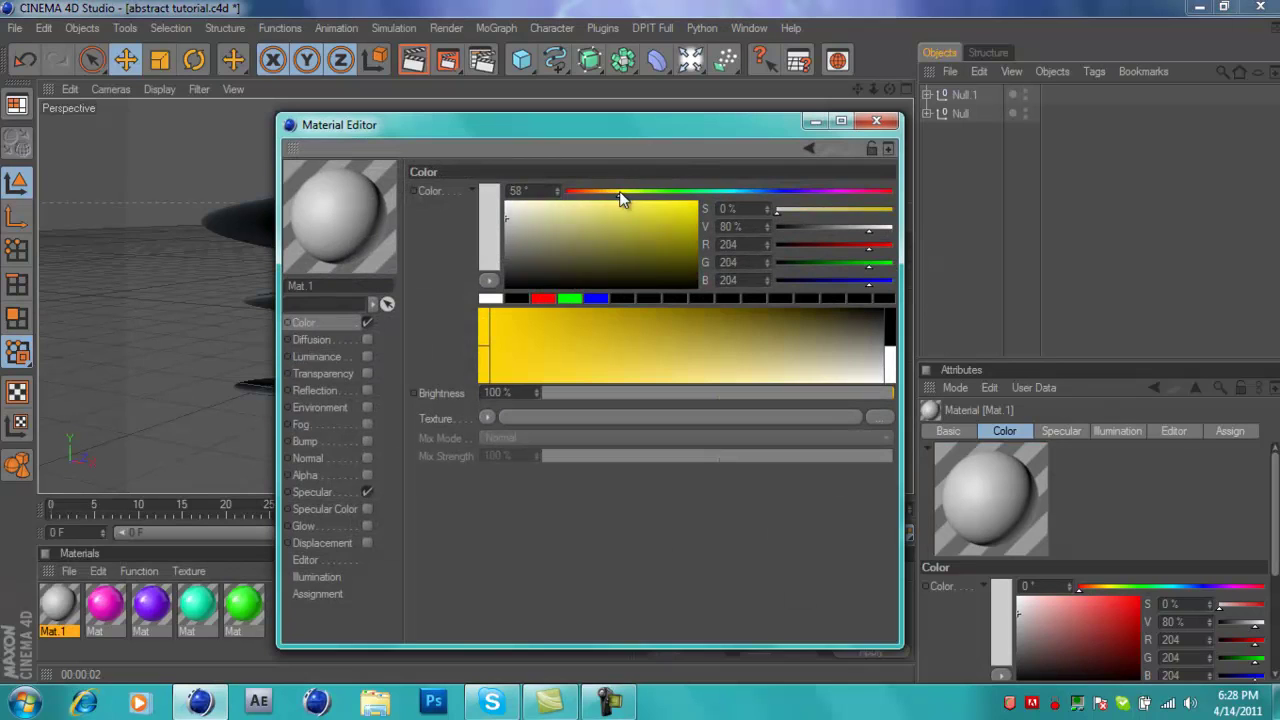
pyautogui.moveTo(649, 201); pyautogui.dragTo(796, 174)
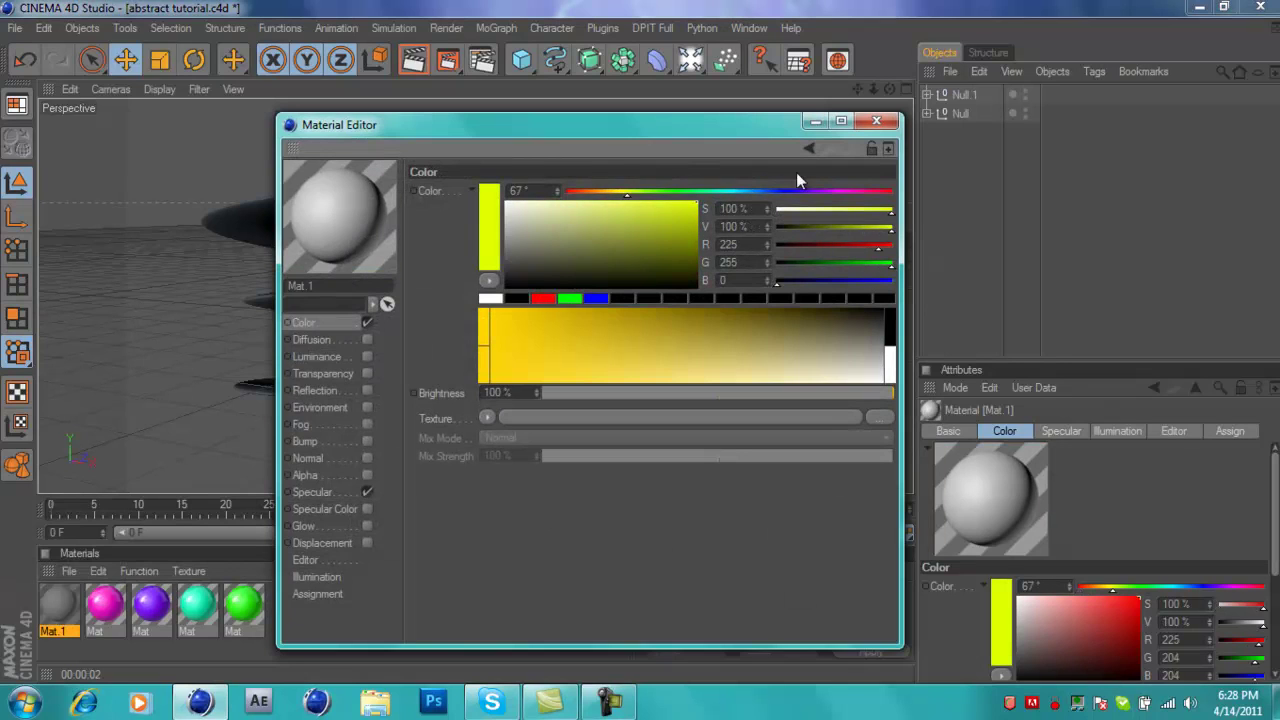
# - Enable luminance on the new yellow material with a hue of 56° and 100% saturation
pyautogui.click(368, 357)
pyautogui.click(618, 191)
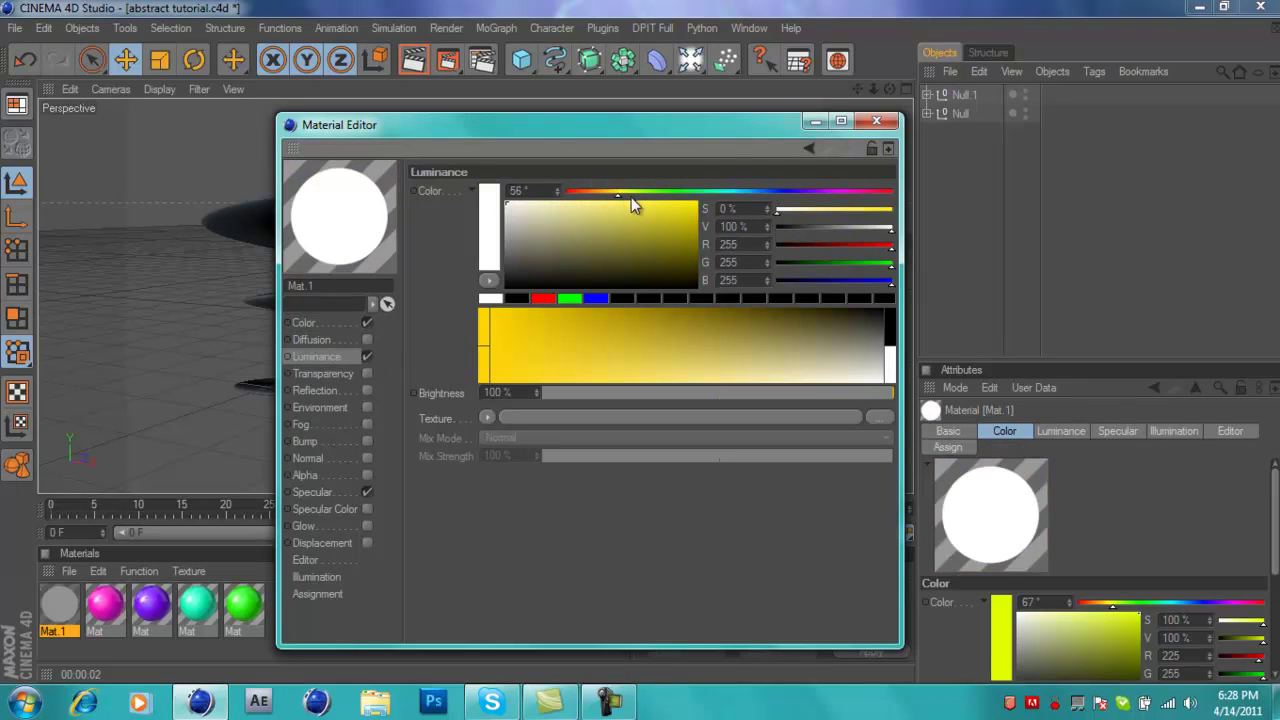
pyautogui.moveTo(631, 197); pyautogui.dragTo(802, 139)
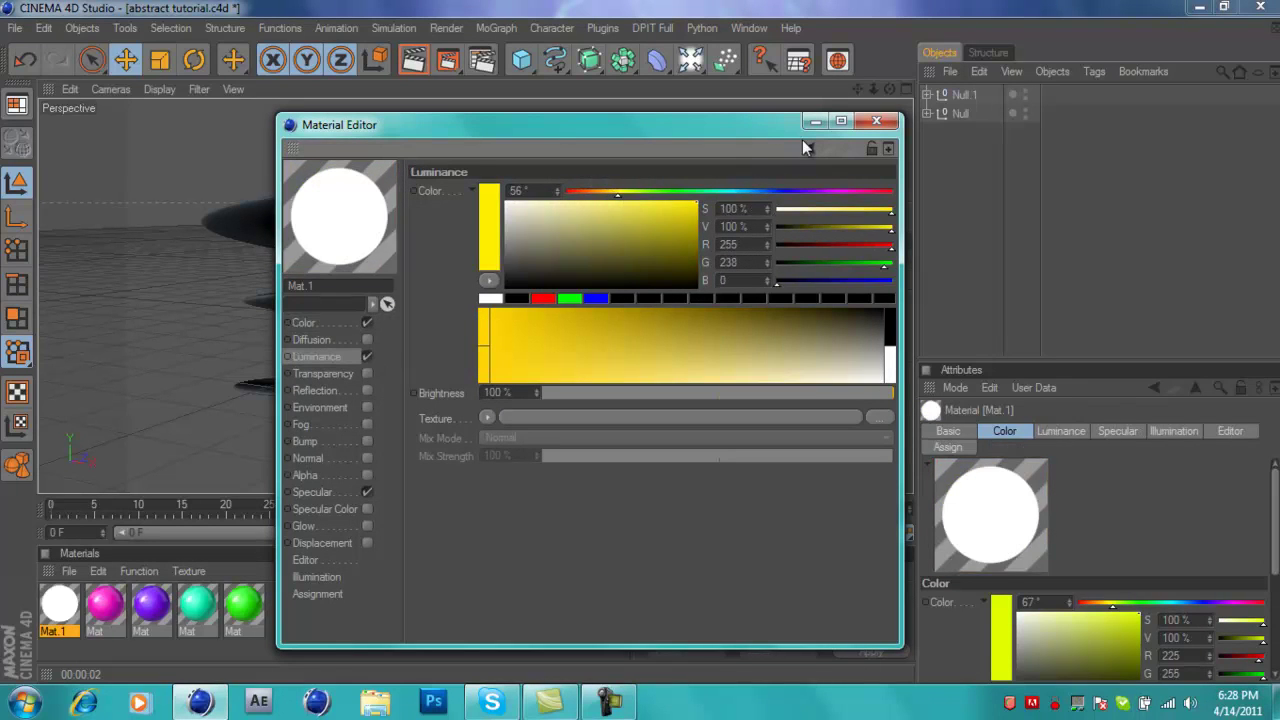
# - Enable reflection on the yellow material at 33% brightness and close the material
pyautogui.click(368, 390)
pyautogui.click(699, 392)
pyautogui.moveTo(649, 394); pyautogui.dragTo(661, 395)
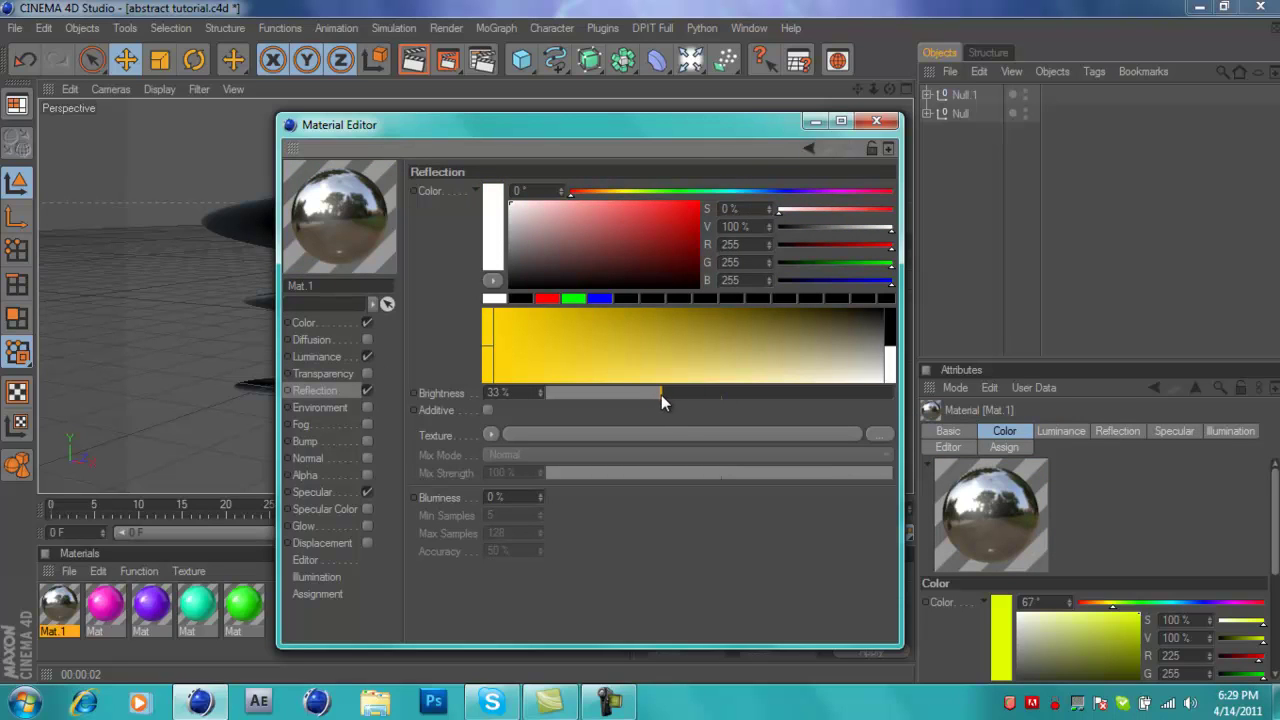
pyautogui.click(876, 121)
# - Expand both null groups and assign the yellow material to Torus.1 in the Null.1 group
pyautogui.moveTo(60, 603); pyautogui.dragTo(450, 312)
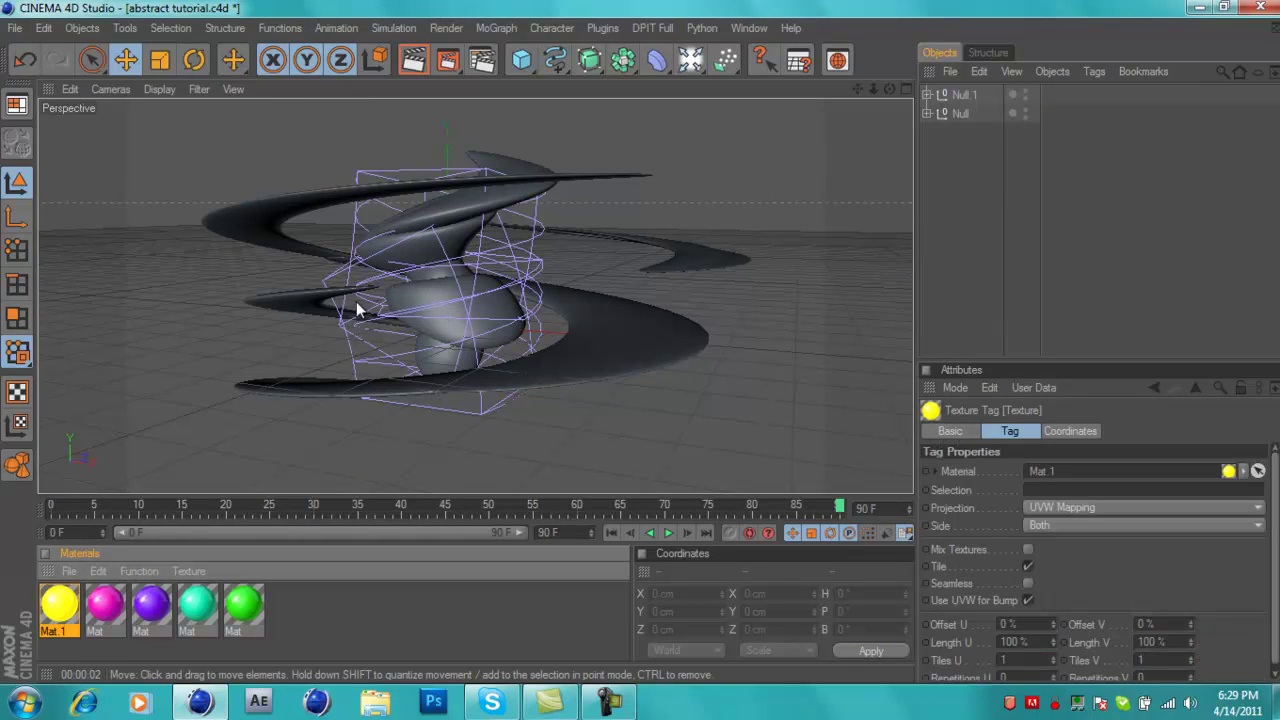
pyautogui.click(928, 113)
pyautogui.click(927, 94)
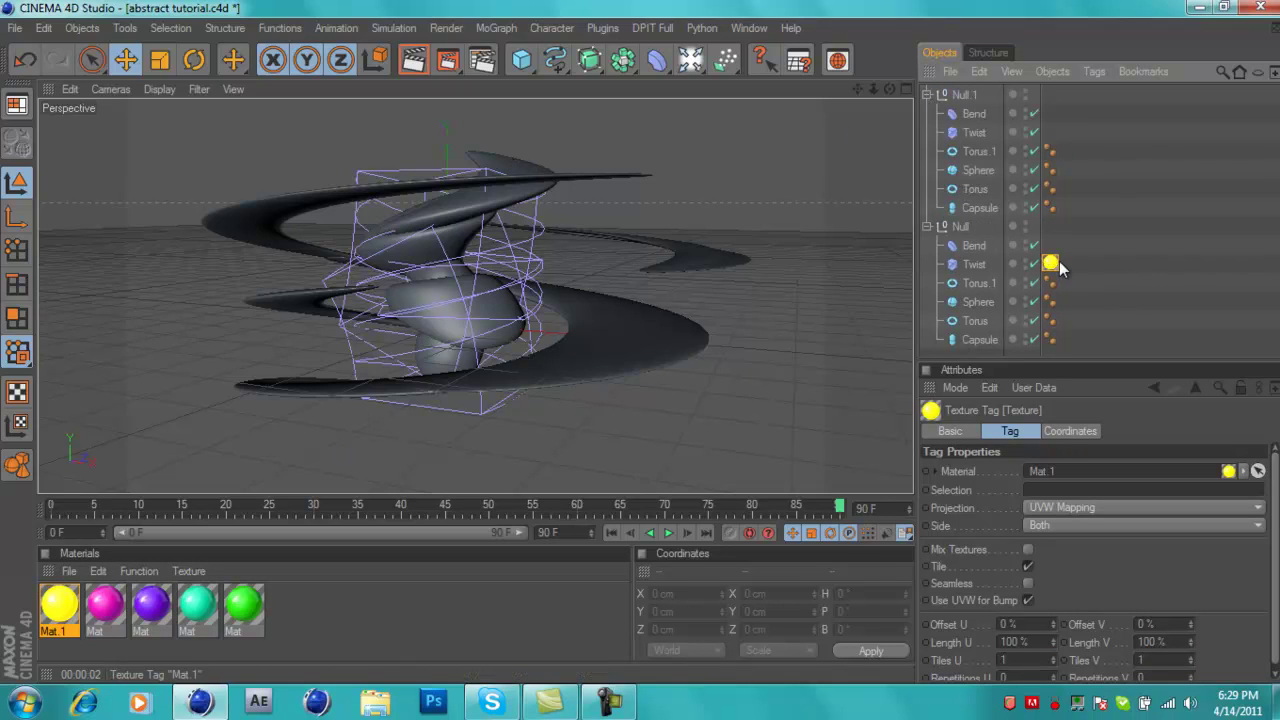
pyautogui.moveTo(1063, 150); pyautogui.dragTo(1067, 151)
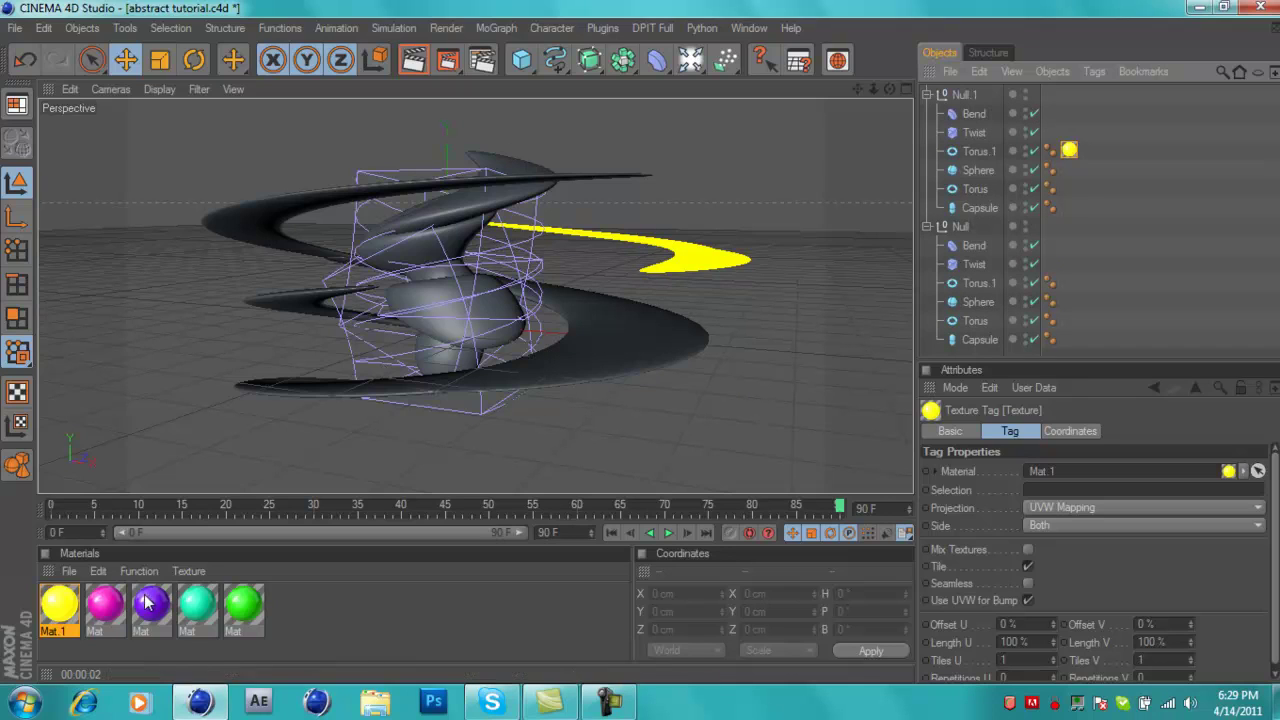
# - In the Null.1 group, apply the pink material to the Sphere, purple to the Torus and turquoise to the Capsule
pyautogui.moveTo(118, 600); pyautogui.dragTo(975, 170)
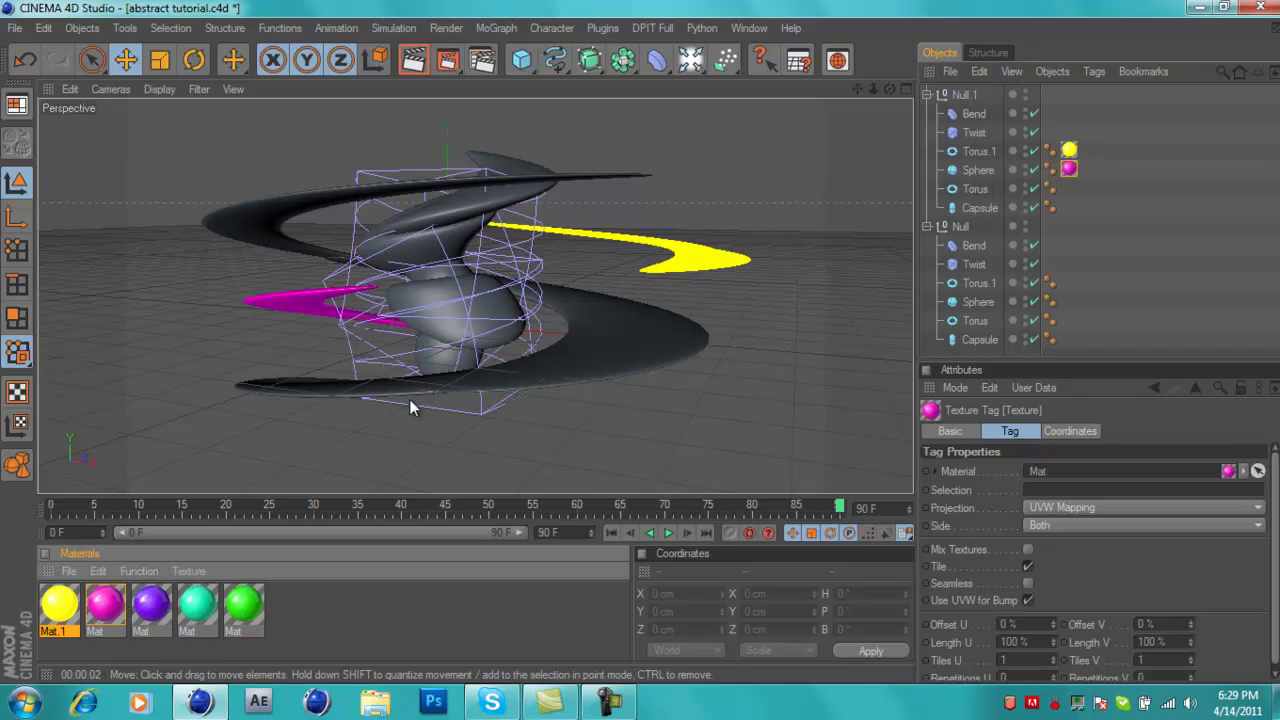
pyautogui.moveTo(140, 622); pyautogui.dragTo(951, 191)
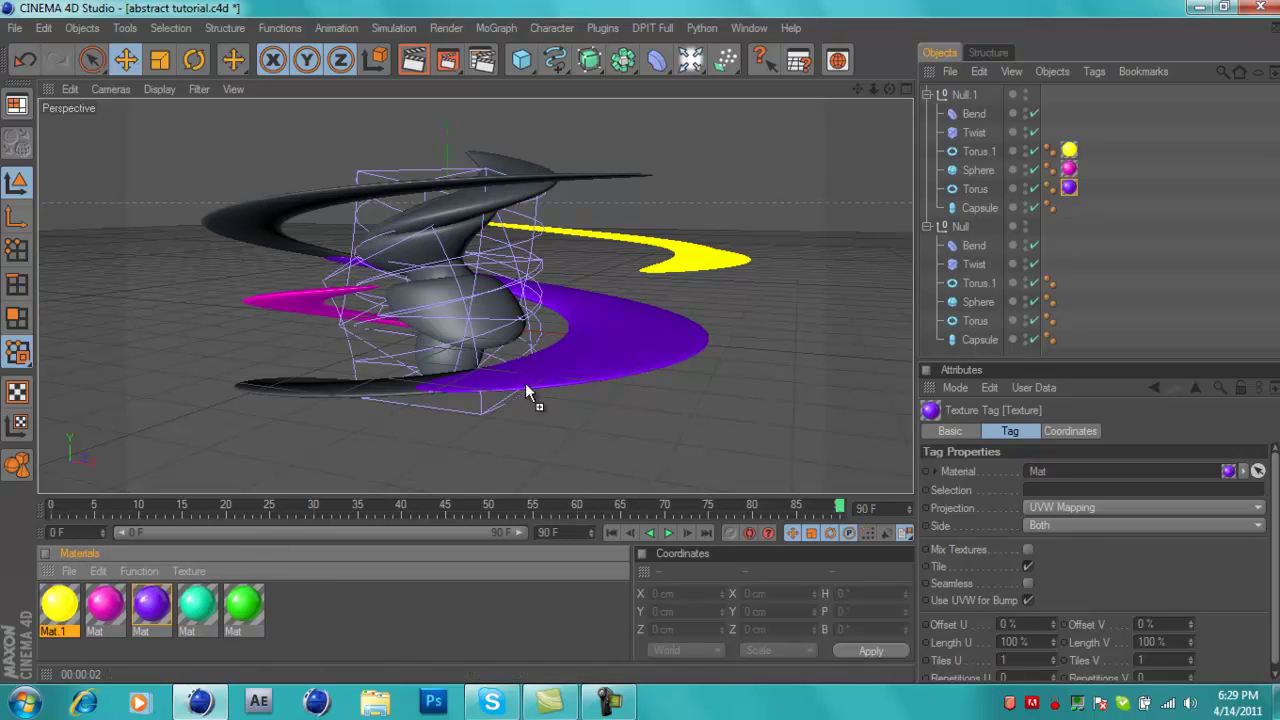
pyautogui.moveTo(527, 385); pyautogui.dragTo(975, 208)
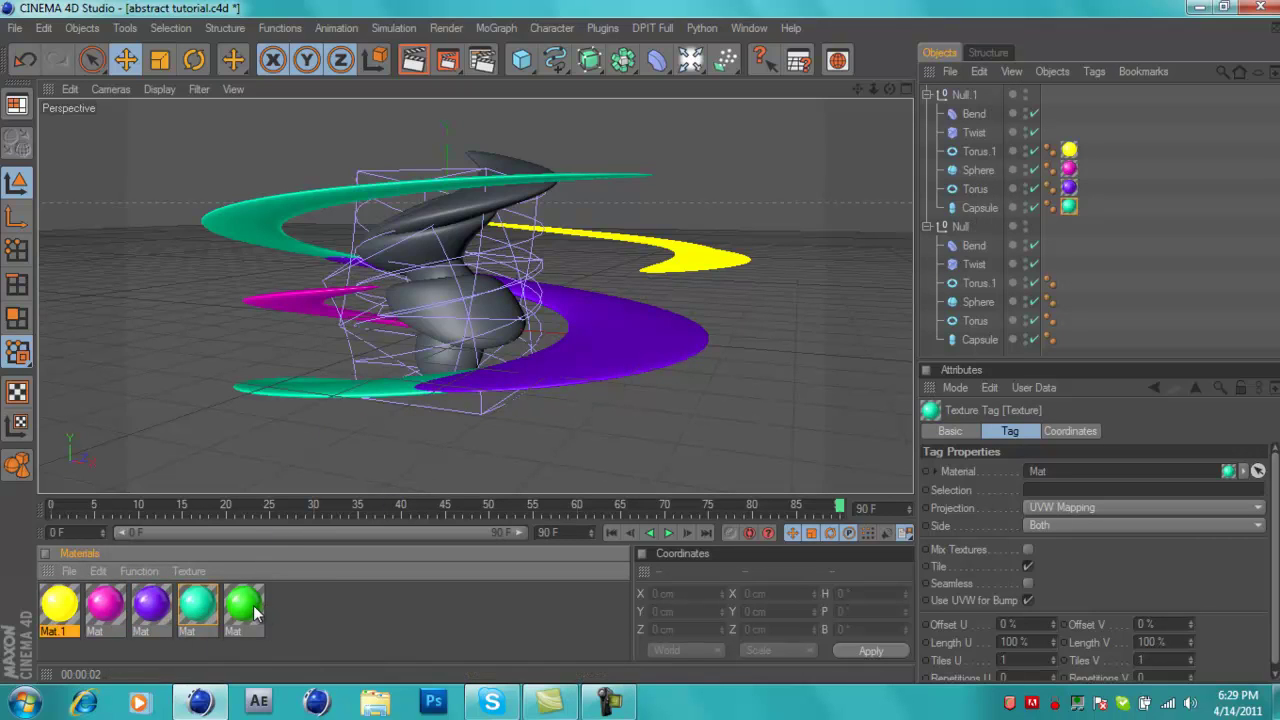
# - In the Null group, apply green to Torus.1 and the Capsule, pink to the Sphere and purple to the Torus
pyautogui.moveTo(252, 610); pyautogui.dragTo(970, 284)
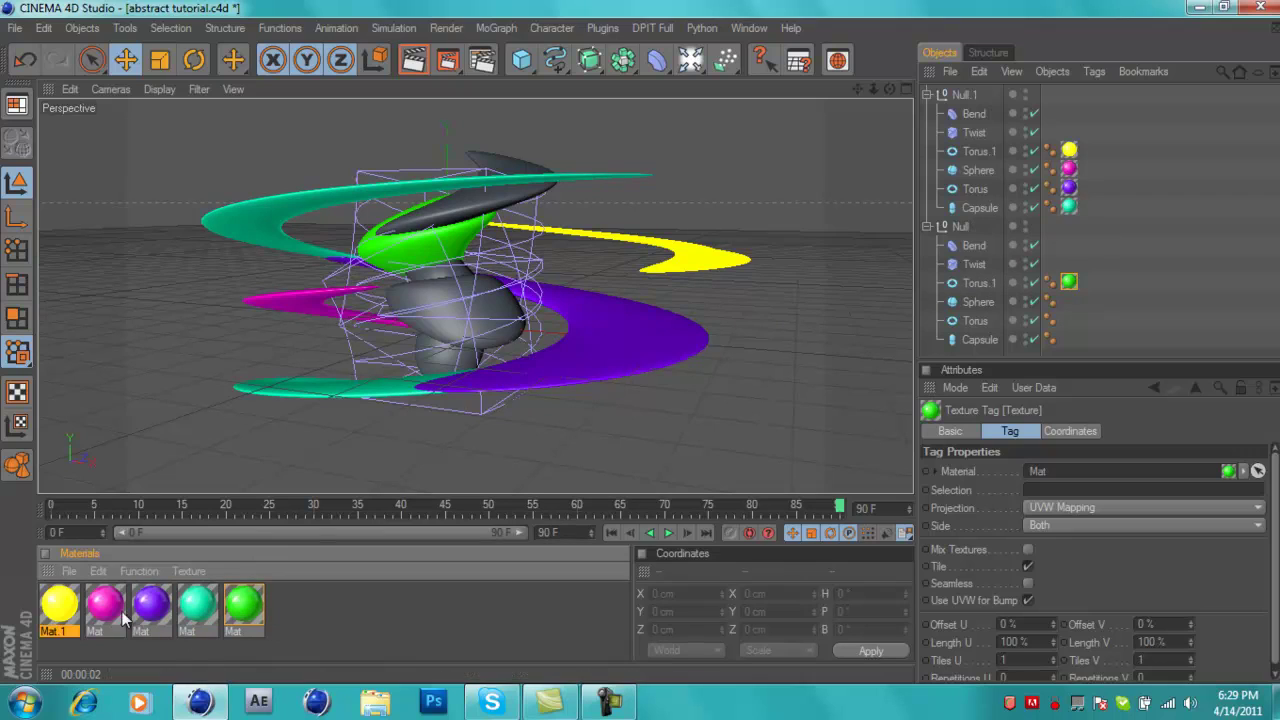
pyautogui.moveTo(123, 618); pyautogui.dragTo(979, 303)
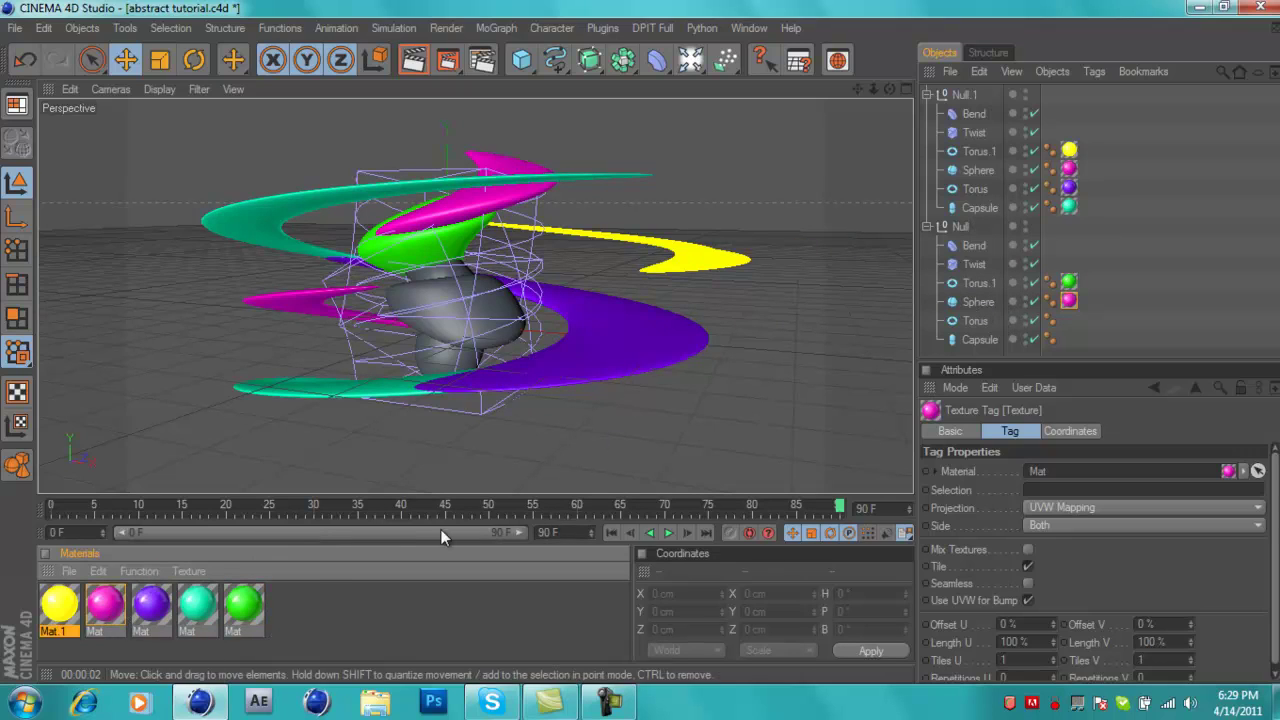
pyautogui.moveTo(160, 617); pyautogui.dragTo(976, 322)
pyautogui.moveTo(243, 615); pyautogui.dragTo(968, 344)
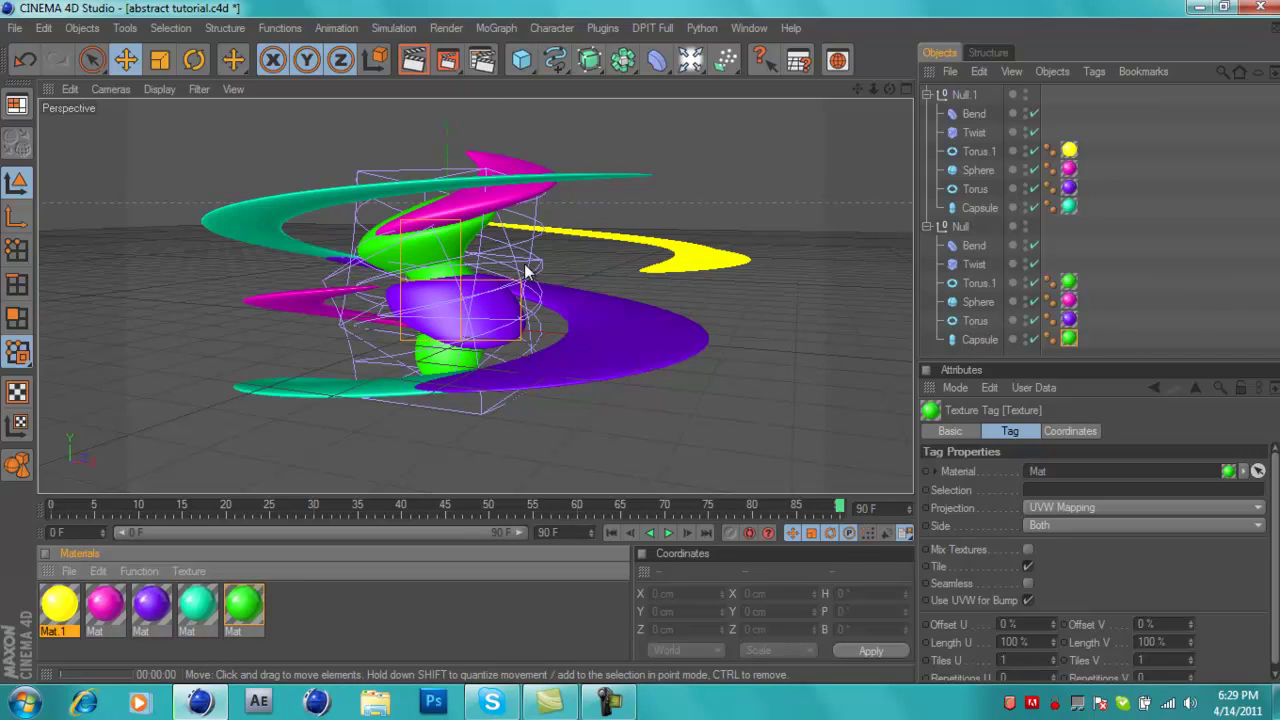
# - Render the perspective view to preview the colored shape
pyautogui.hotkey('ctrl', 'r')
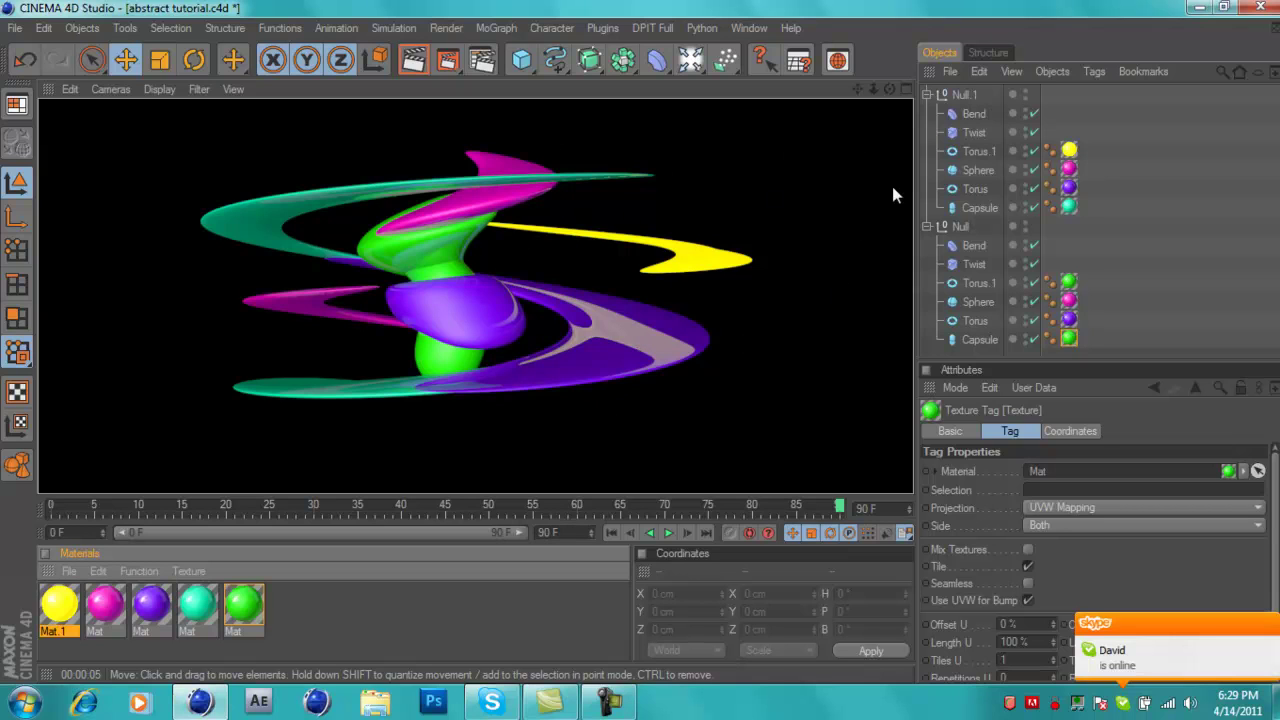
pyautogui.moveTo(873, 89); pyautogui.dragTo(600, 373)
pyautogui.scroll(-3, 613, 360)
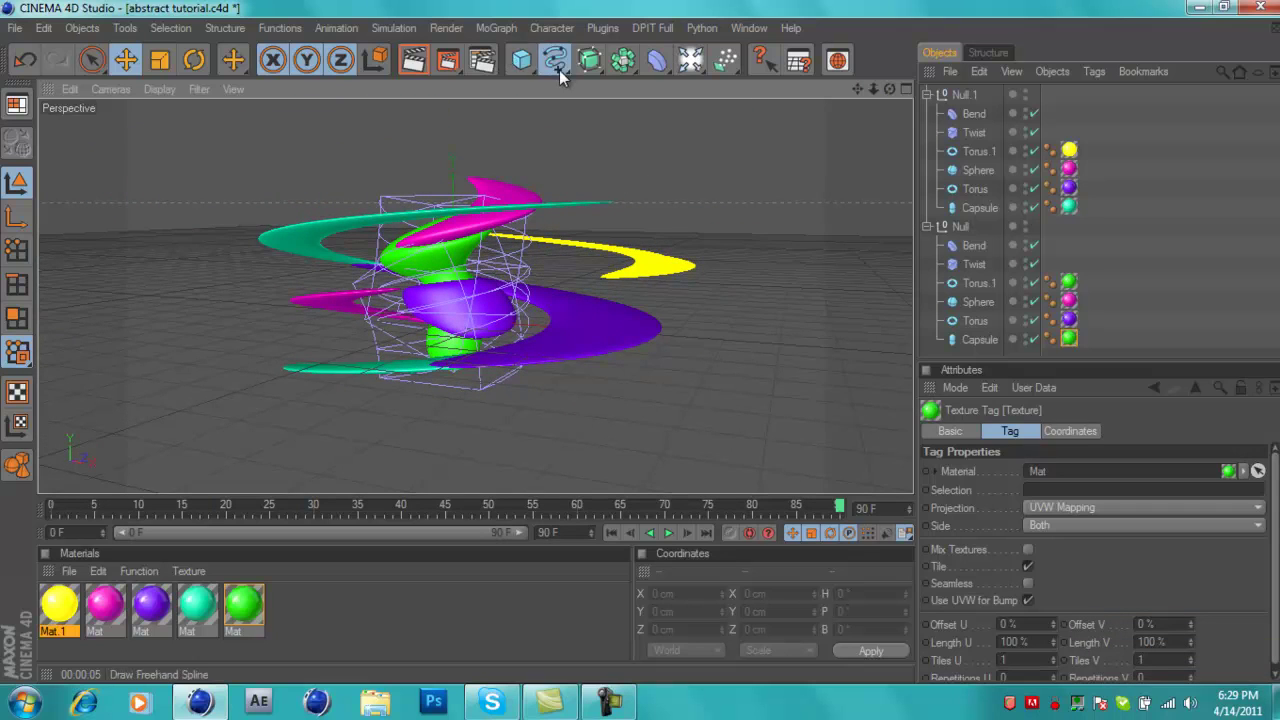
# - Add a Plane and enlarge it to about 1619 cm wide and 1462 cm high
pyautogui.moveTo(557, 62); pyautogui.dragTo(681, 119)
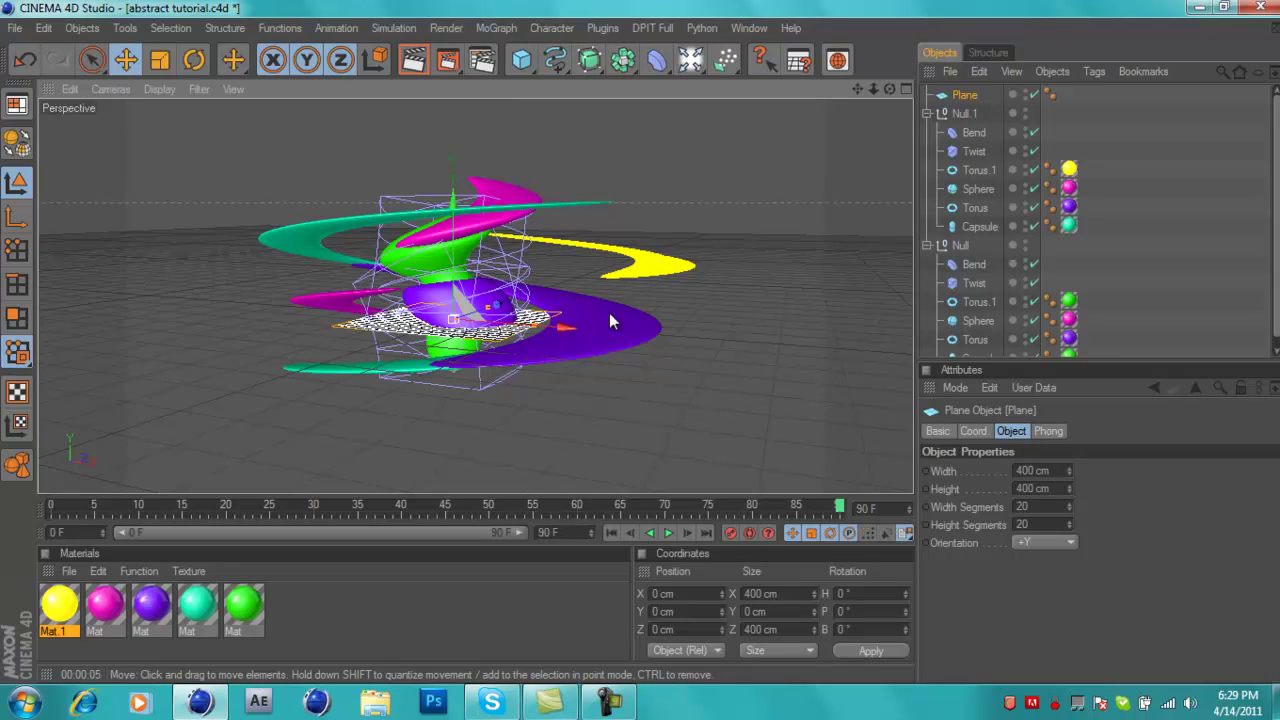
pyautogui.keyDown('alt'); pyautogui.moveTo(632, 282); pyautogui.dragTo(637, 318); pyautogui.keyUp('alt')
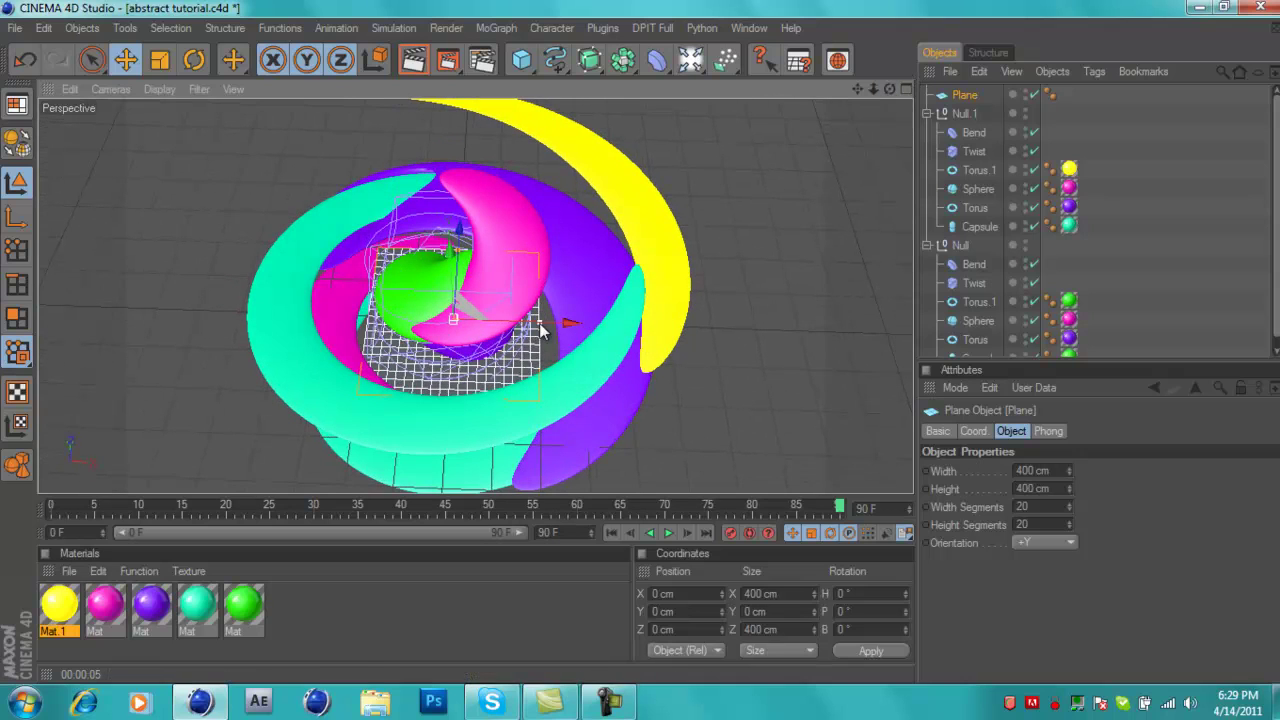
pyautogui.moveTo(540, 330); pyautogui.dragTo(700, 337)
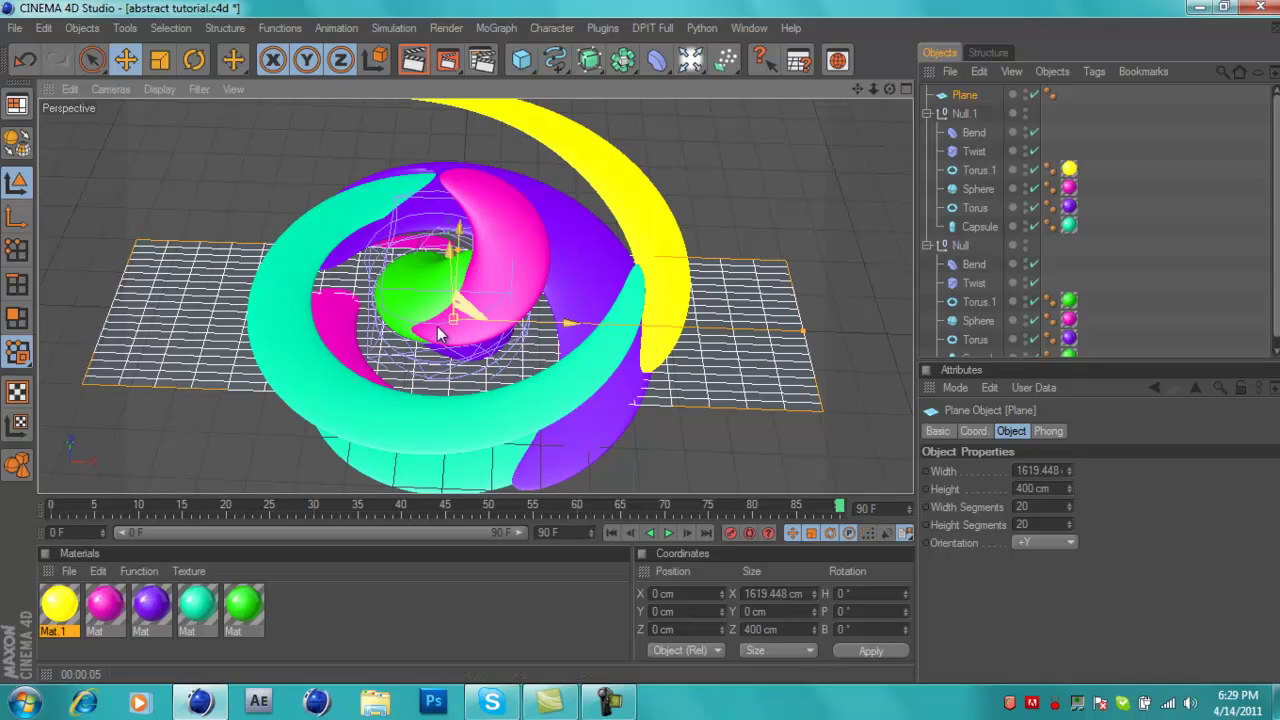
pyautogui.moveTo(471, 243); pyautogui.dragTo(641, 335)
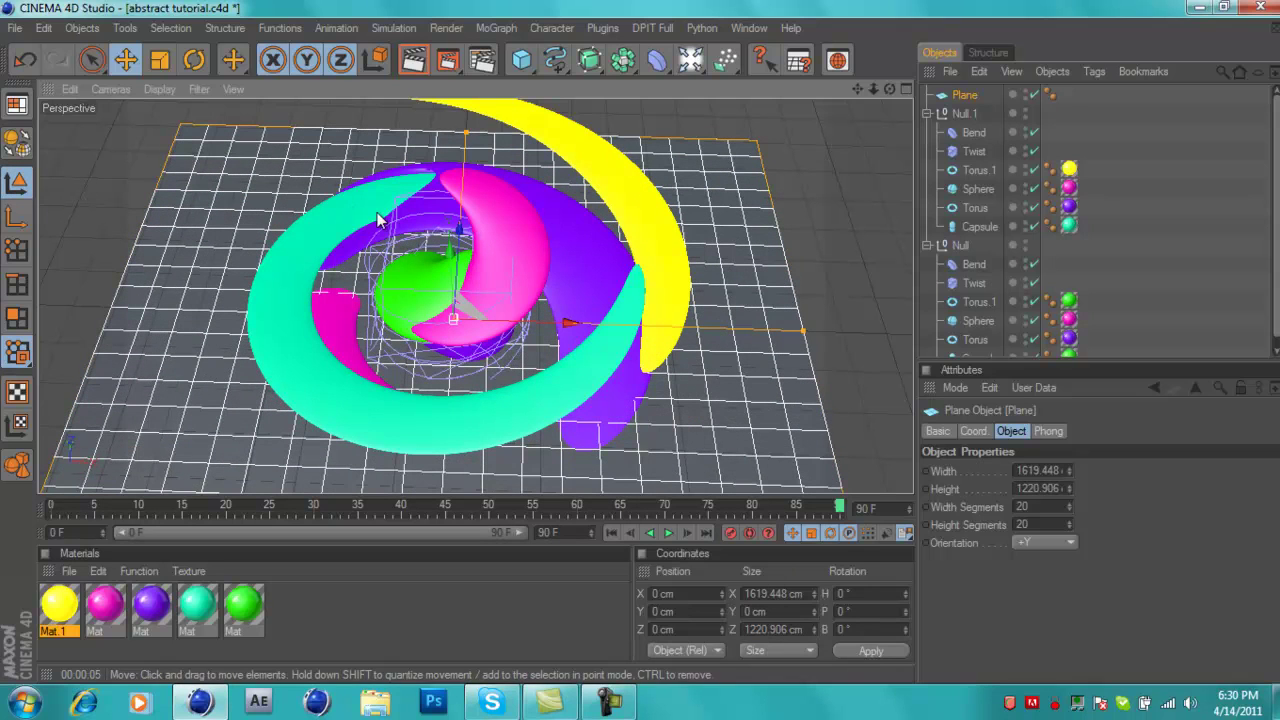
pyautogui.moveTo(466, 132); pyautogui.dragTo(468, 103)
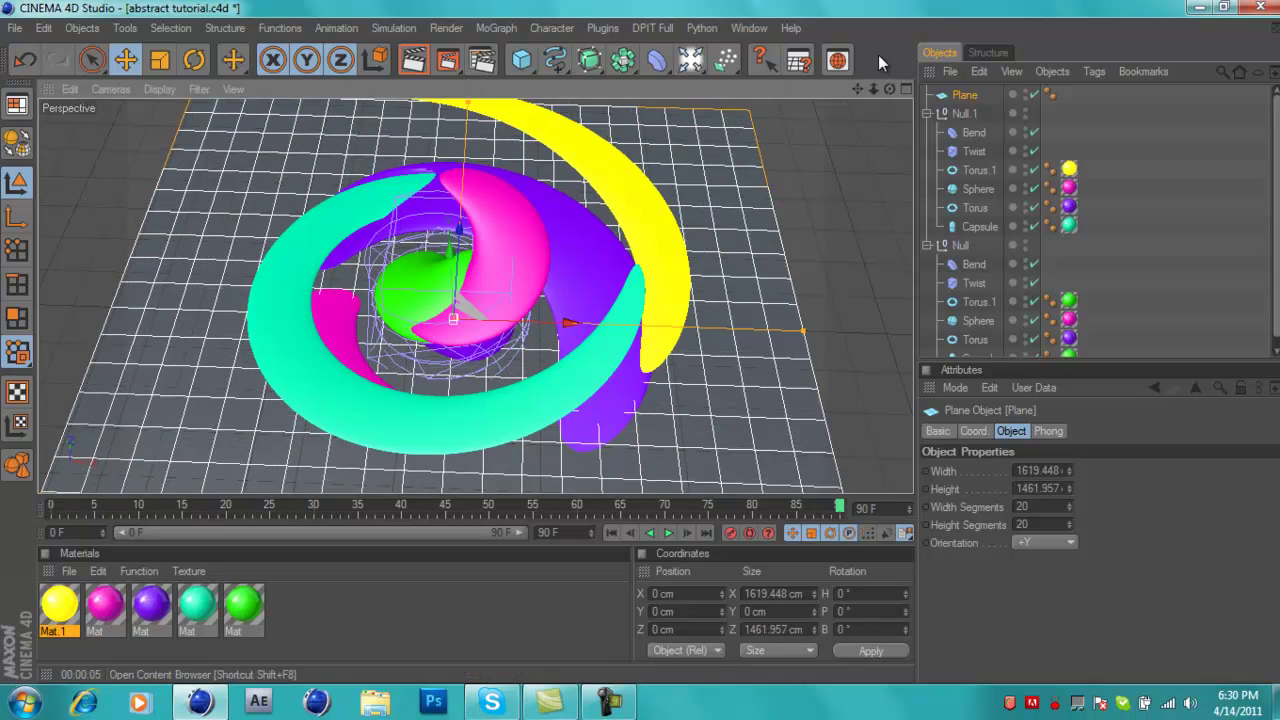
# - Rotate the plane to a pitch of about 17.7°
pyautogui.moveTo(888, 89); pyautogui.dragTo(640, 330)
pyautogui.click(194, 60)
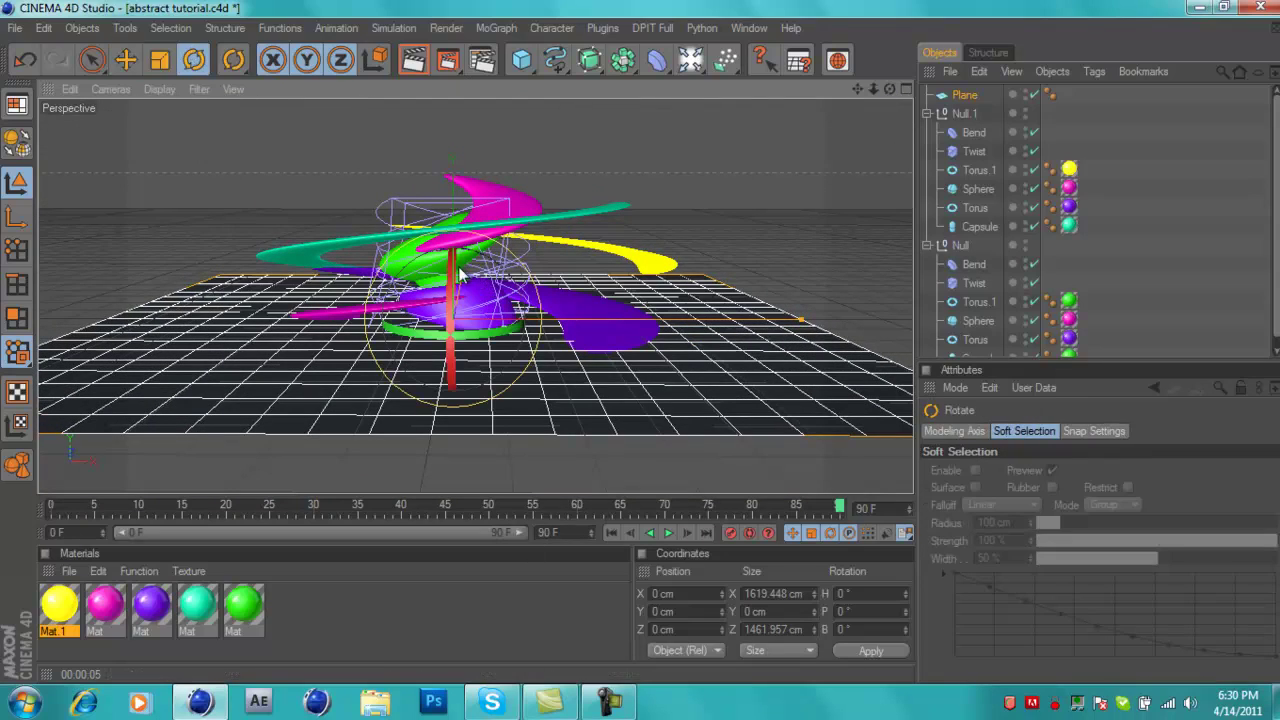
pyautogui.moveTo(460, 276); pyautogui.dragTo(461, 290)
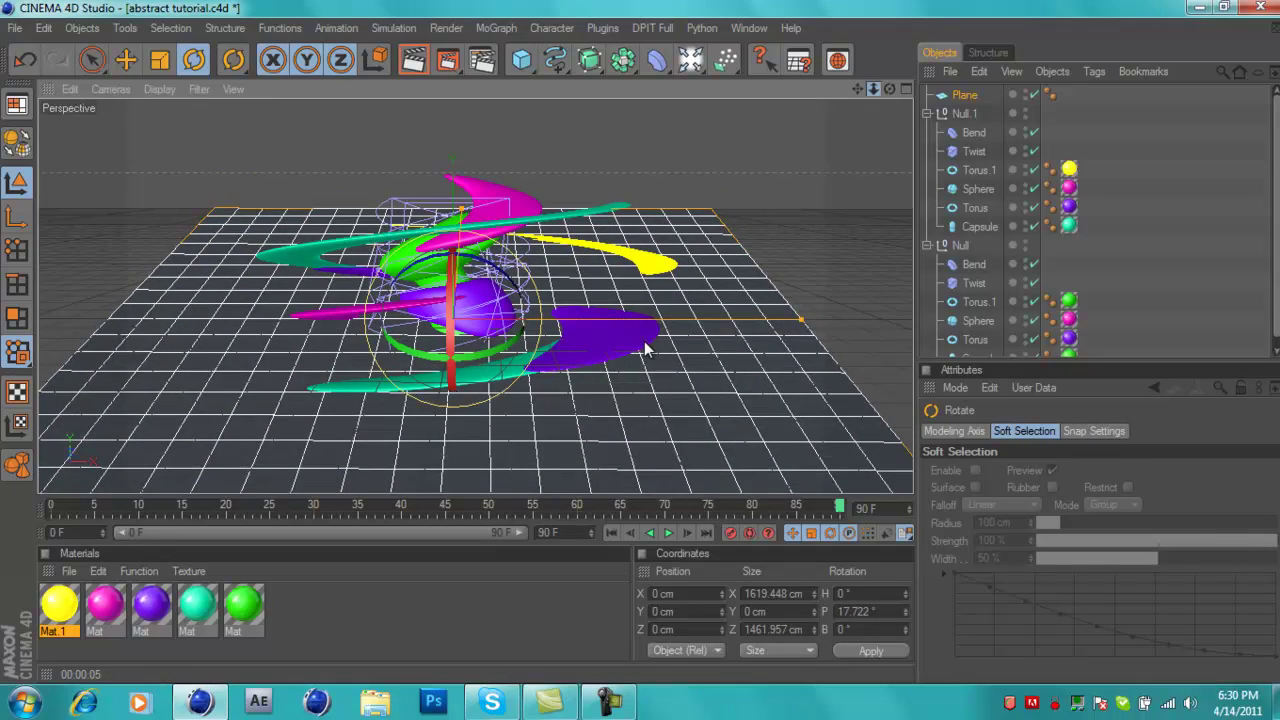
# - Move the tilted plane above the shape, to about Y 675 cm and Z -216 cm
pyautogui.moveTo(873, 89); pyautogui.dragTo(876, 94)
pyautogui.keyDown('alt'); pyautogui.moveTo(648, 344); pyautogui.dragTo(642, 339); pyautogui.keyUp('alt')
pyautogui.click(134, 60)
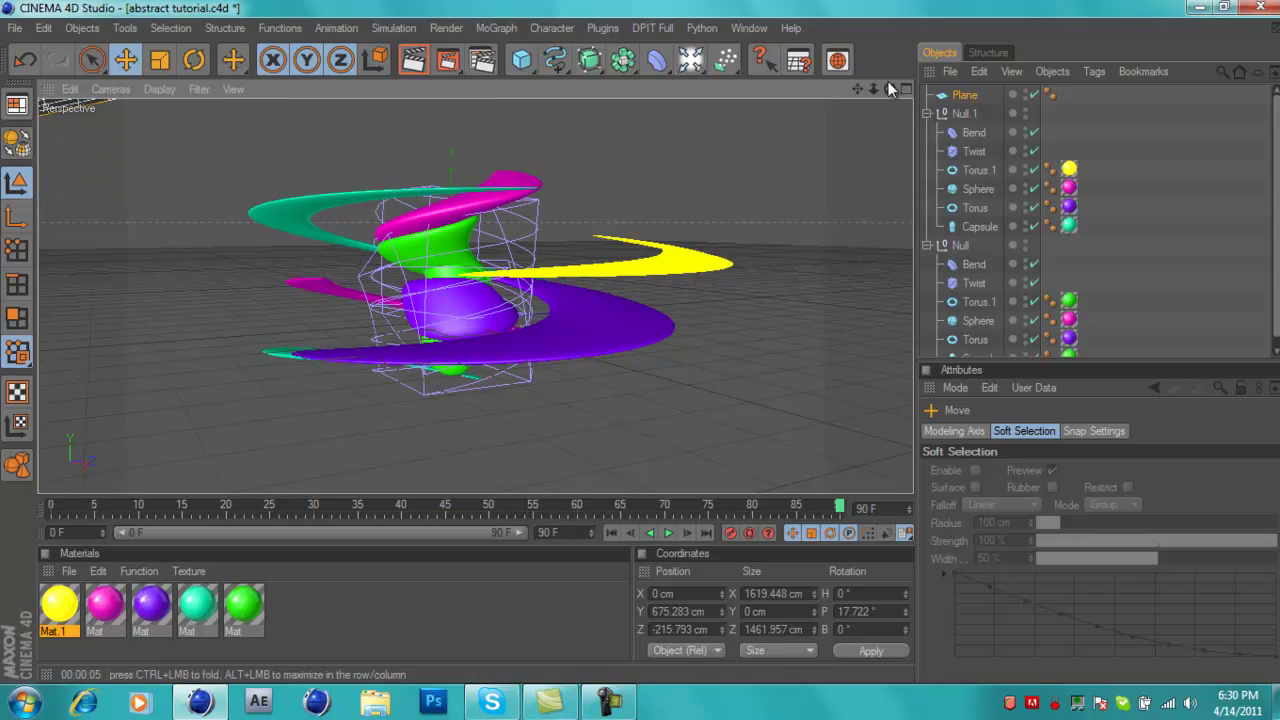
pyautogui.moveTo(888, 89); pyautogui.dragTo(480, 390)
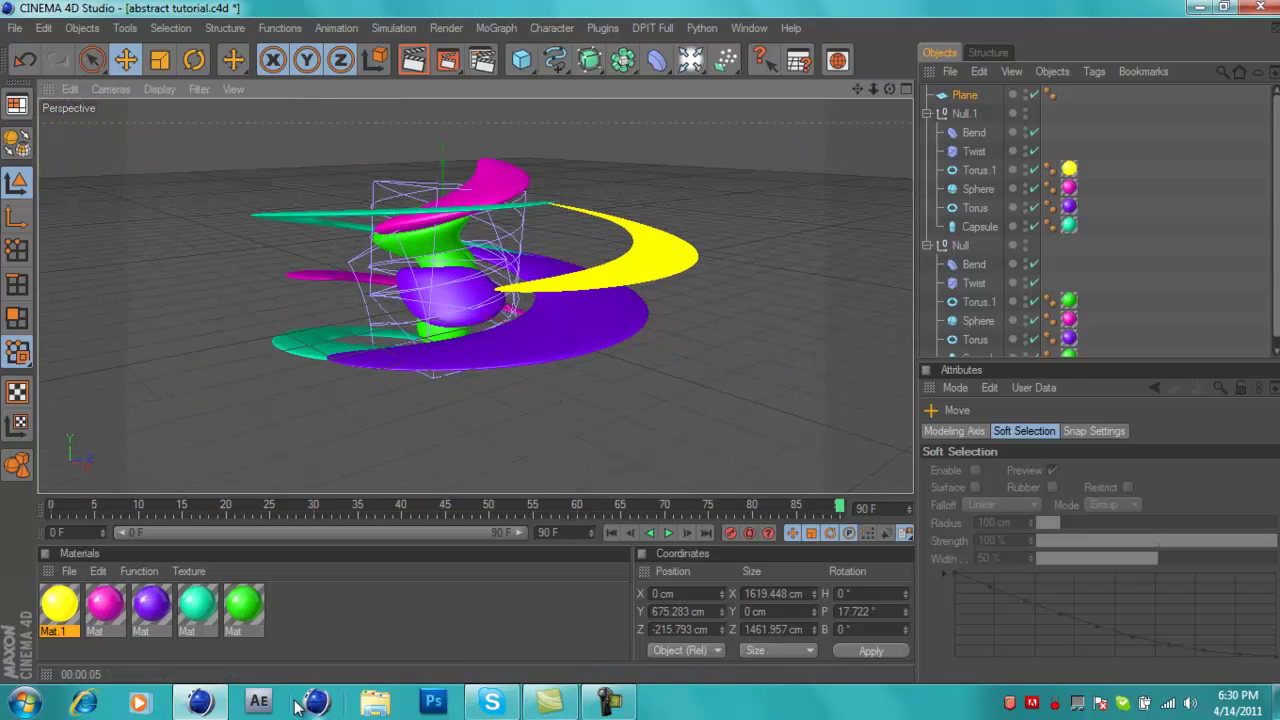
# - Create a new material with color and specular disabled, and enable white luminance at 150% brightness
pyautogui.doubleClick(279, 611)
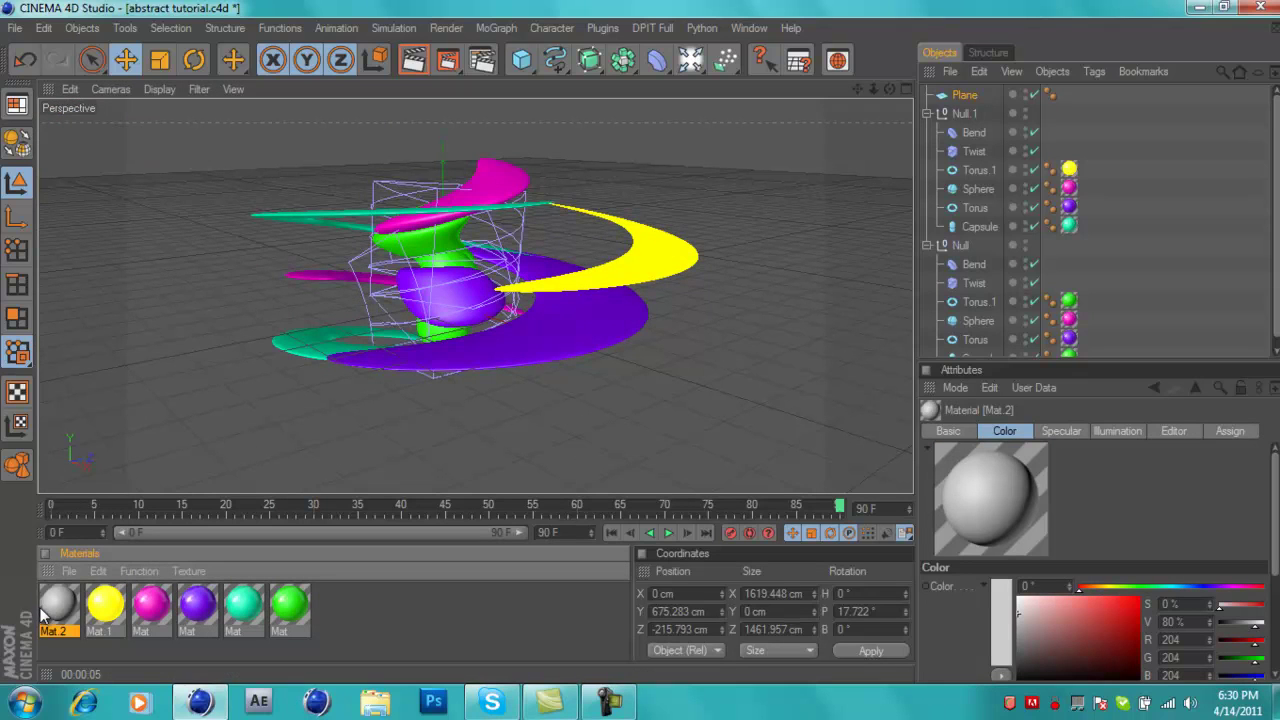
pyautogui.doubleClick(52, 606)
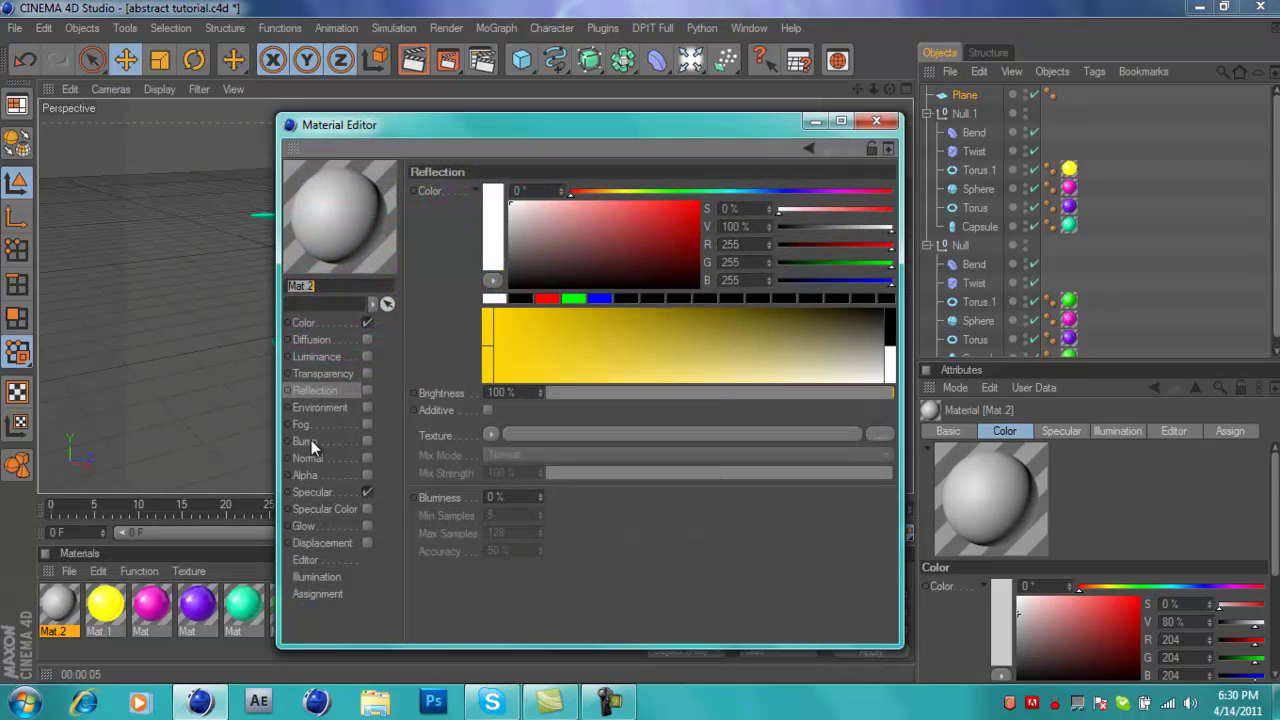
pyautogui.click(367, 492)
pyautogui.click(367, 322)
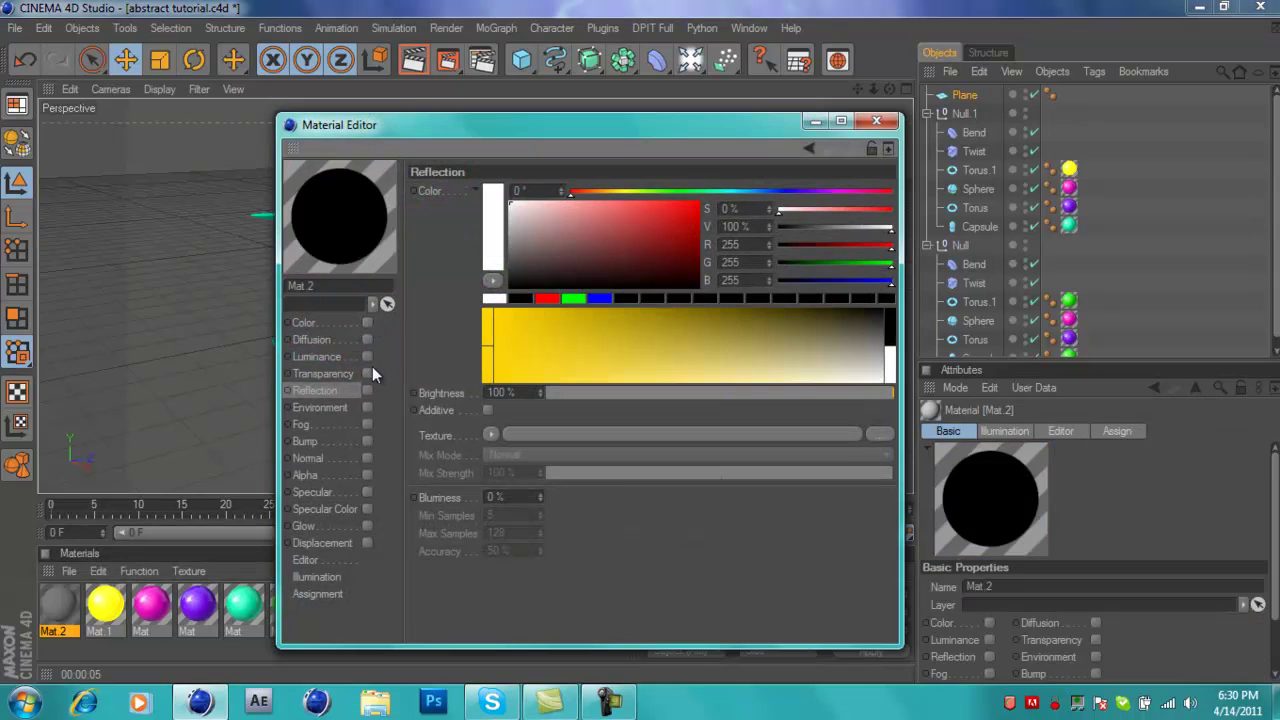
pyautogui.click(367, 357)
pyautogui.click(521, 396)
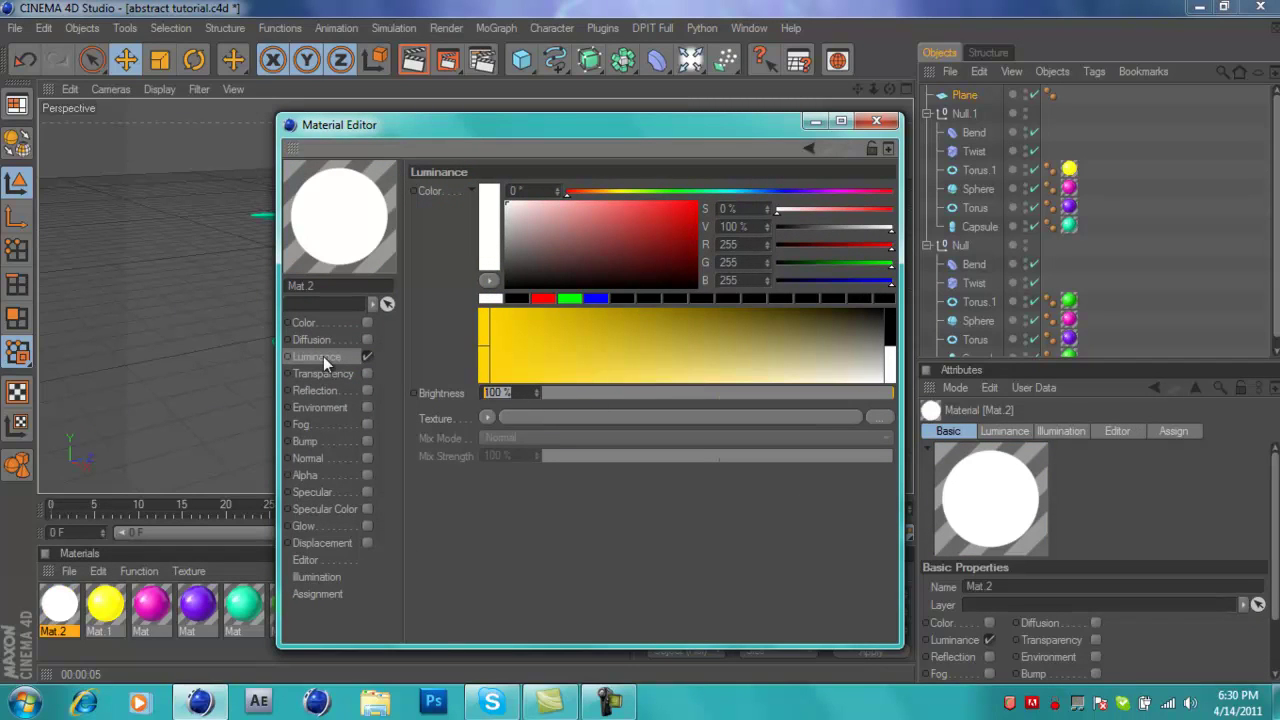
pyautogui.write('150')
pyautogui.press('Return')
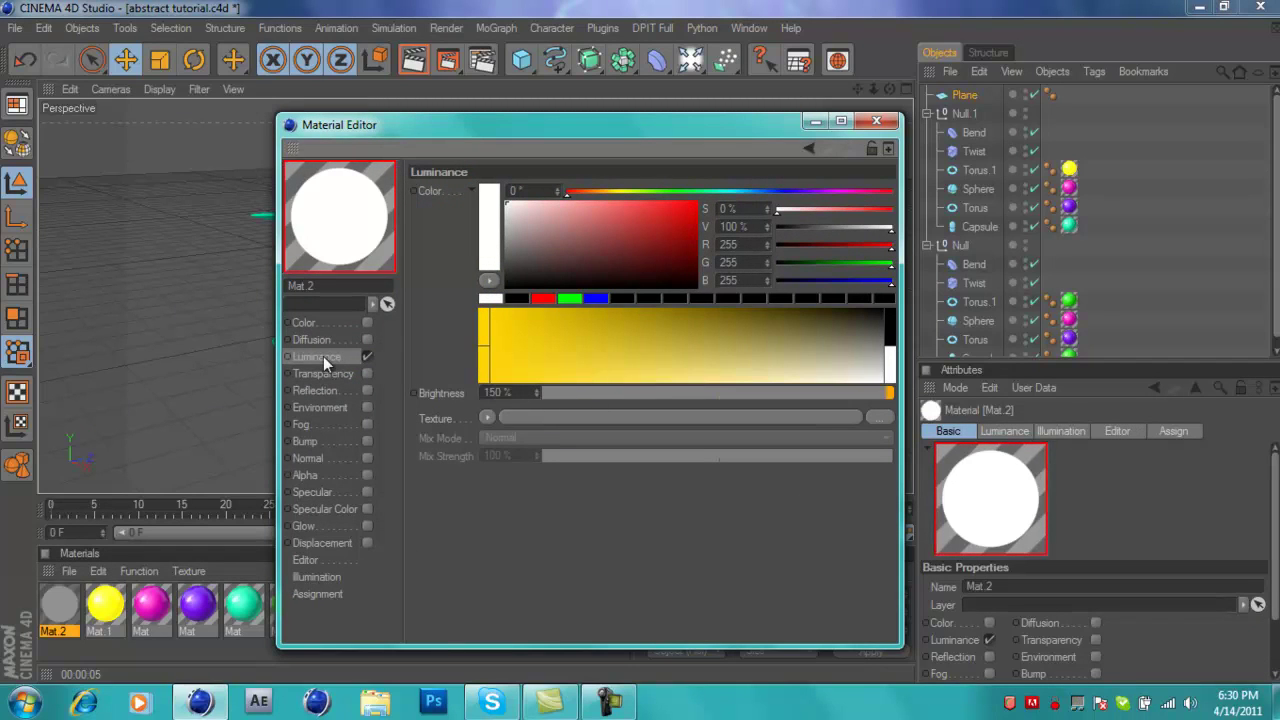
# - Apply the white luminous material Mat.2 to the plane and render the perspective view
pyautogui.click(866, 124)
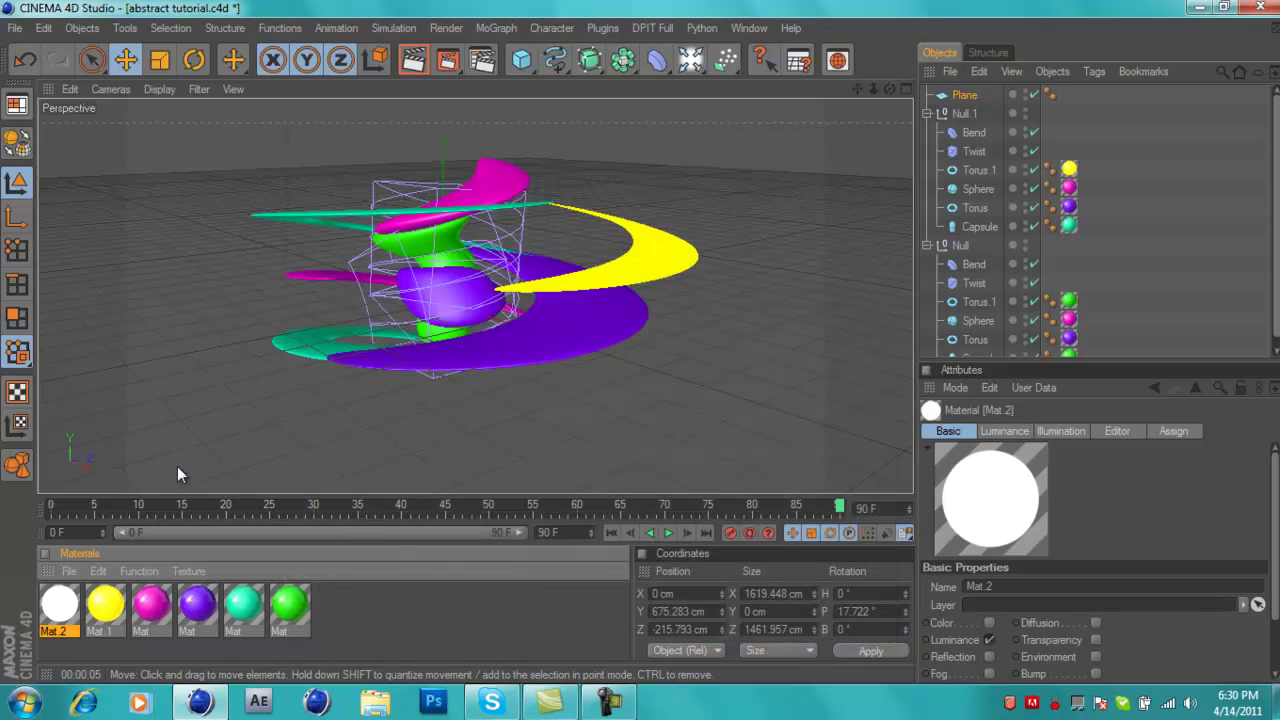
pyautogui.moveTo(72, 612); pyautogui.dragTo(962, 96)
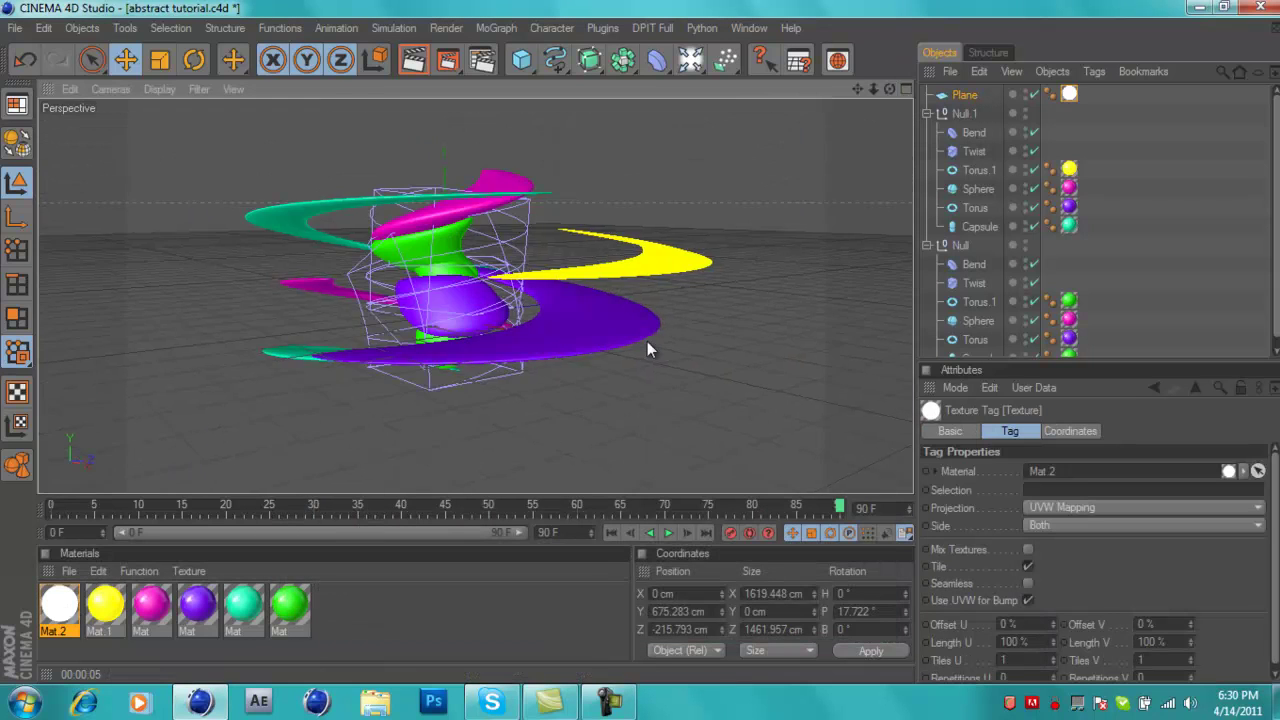
pyautogui.hotkey('ctrl', 'r')
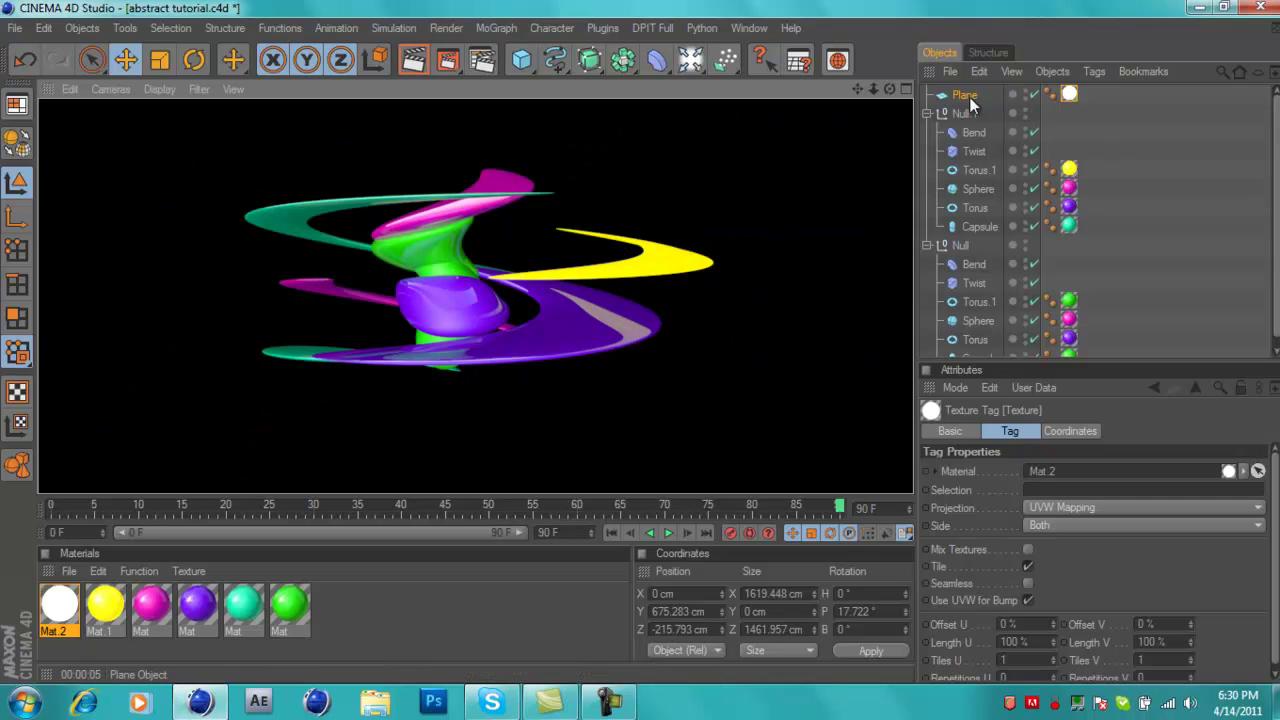
# - Set the luminance brightness of the plane's material Mat.2 to 100%
pyautogui.click(975, 95)
pyautogui.doubleClick(59, 603)
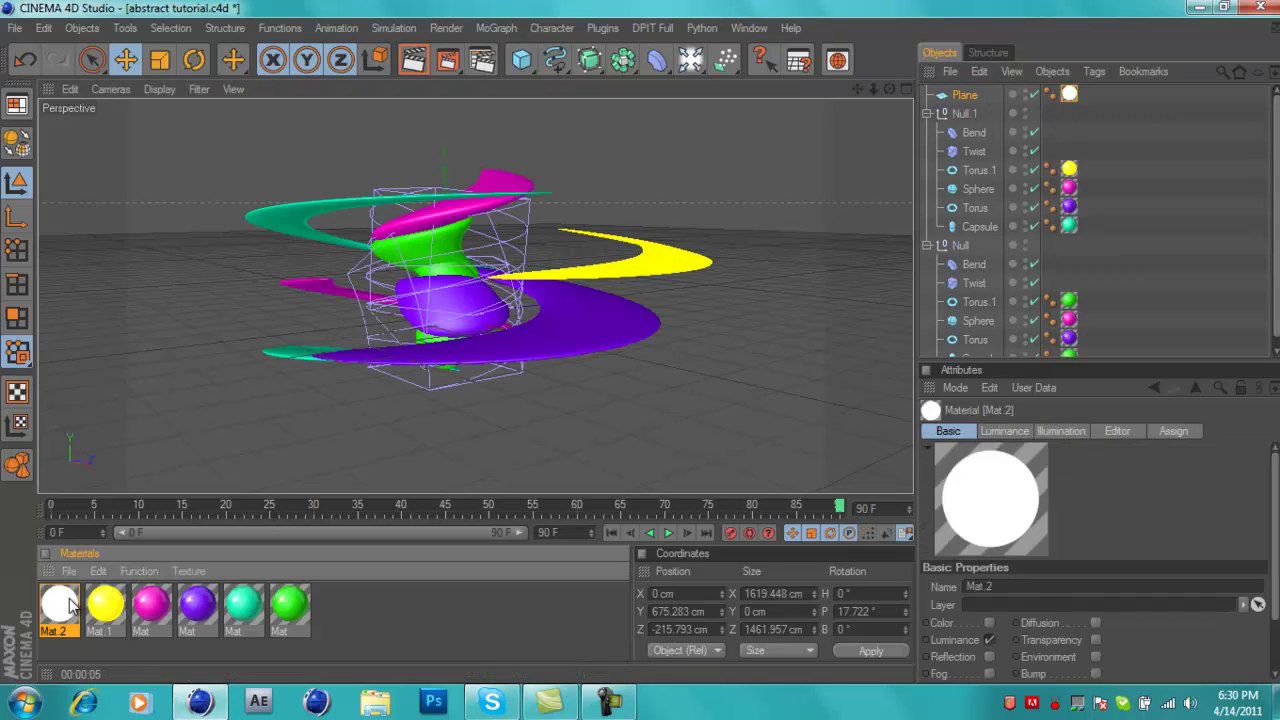
pyautogui.click(525, 393)
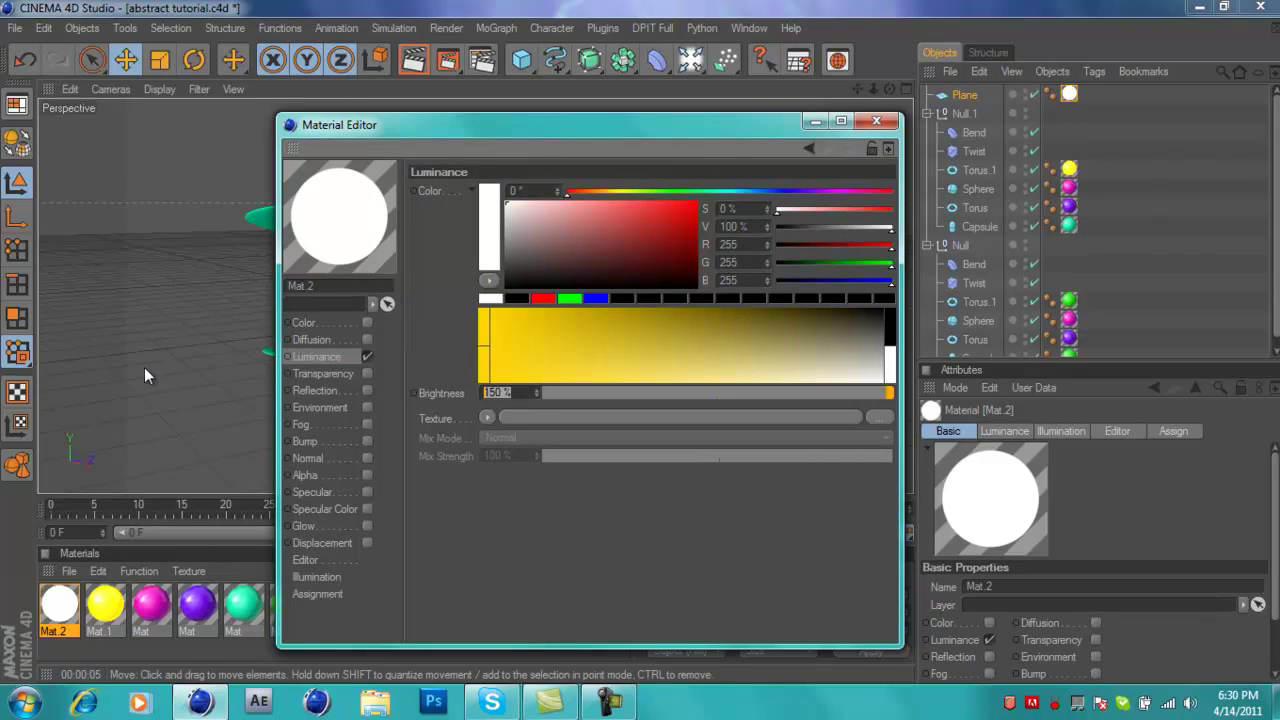
pyautogui.press('BackSpace')
pyautogui.write('100')
pyautogui.press('Return')
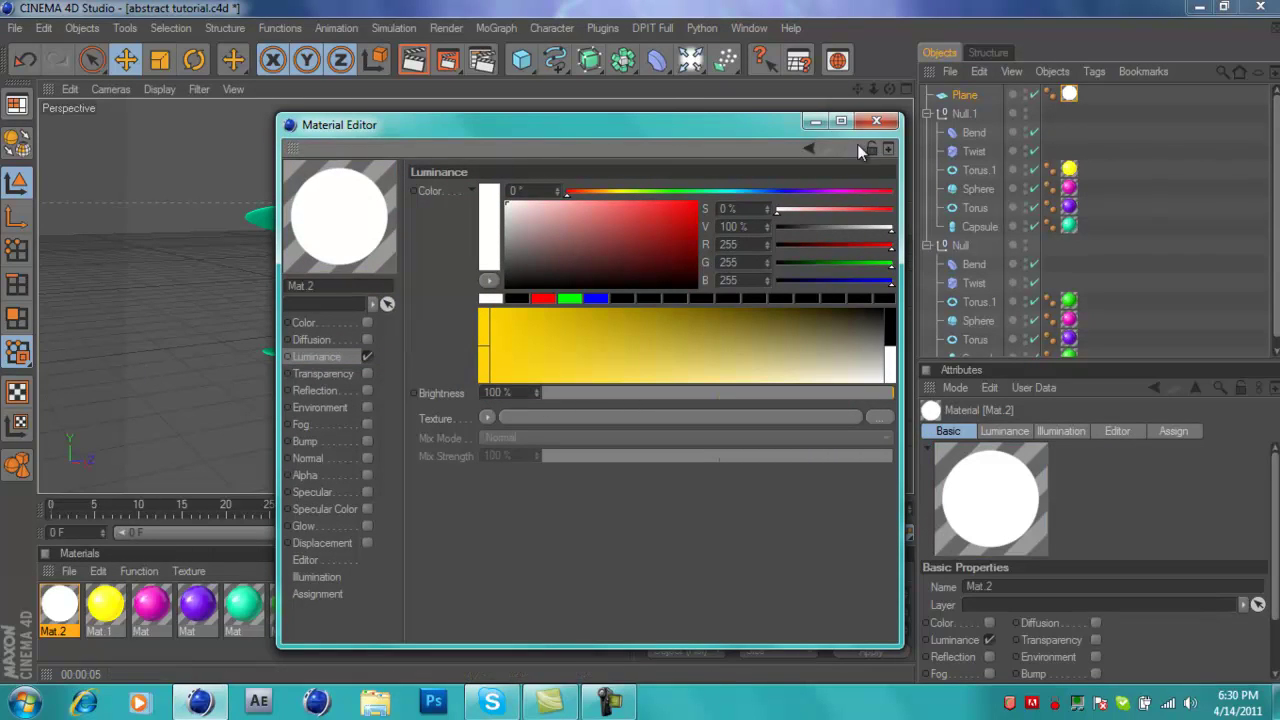
pyautogui.click(876, 120)
# - Add a Light and move it beside and above the shape, to about X 722 cm and Y 457 cm
pyautogui.click(690, 62)
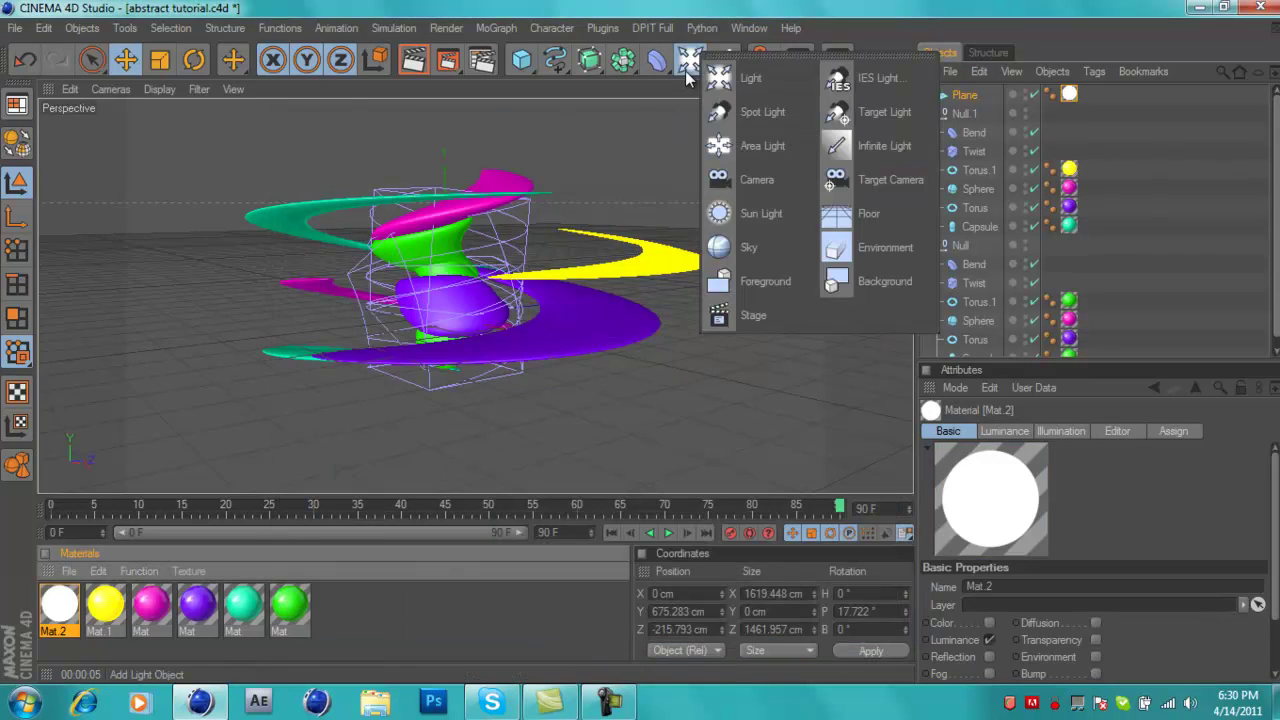
pyautogui.click(757, 88)
pyautogui.moveTo(505, 337); pyautogui.dragTo(649, 343)
pyautogui.moveTo(708, 277); pyautogui.dragTo(643, 341)
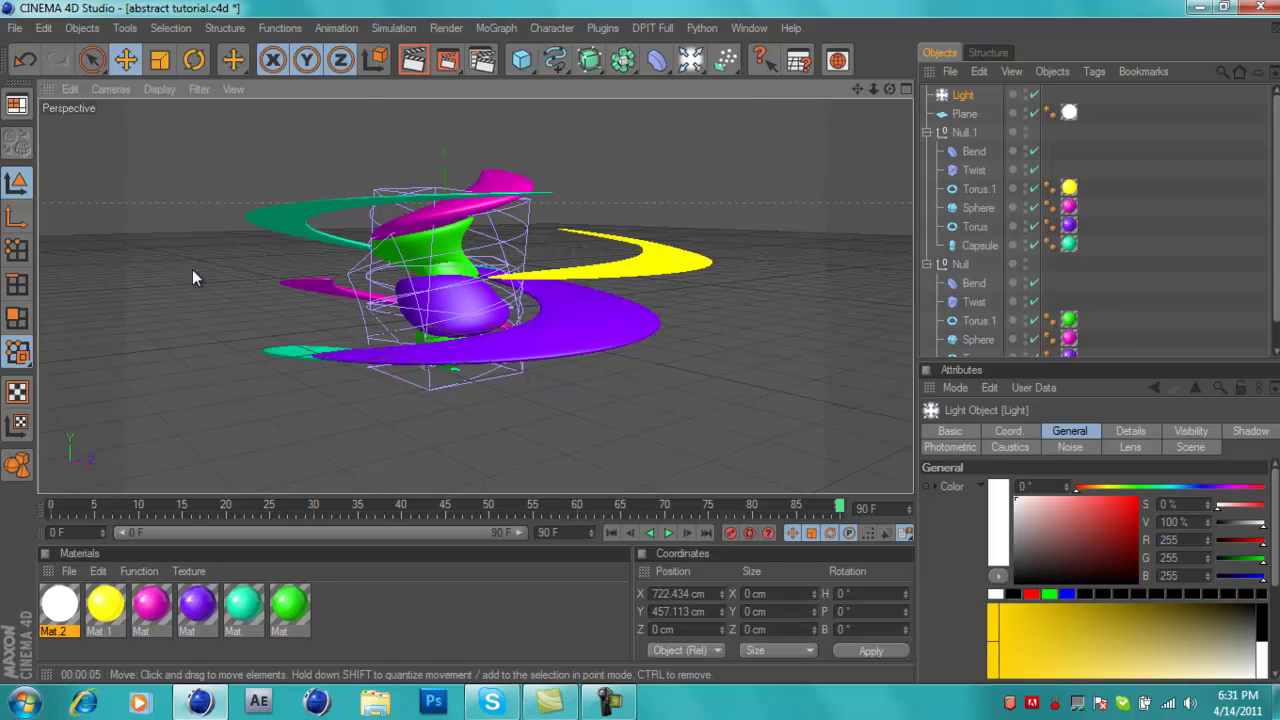
# - Set the light's intensity to 72% and its shadow type to Area
pyautogui.moveTo(1276, 512); pyautogui.dragTo(1276, 600)
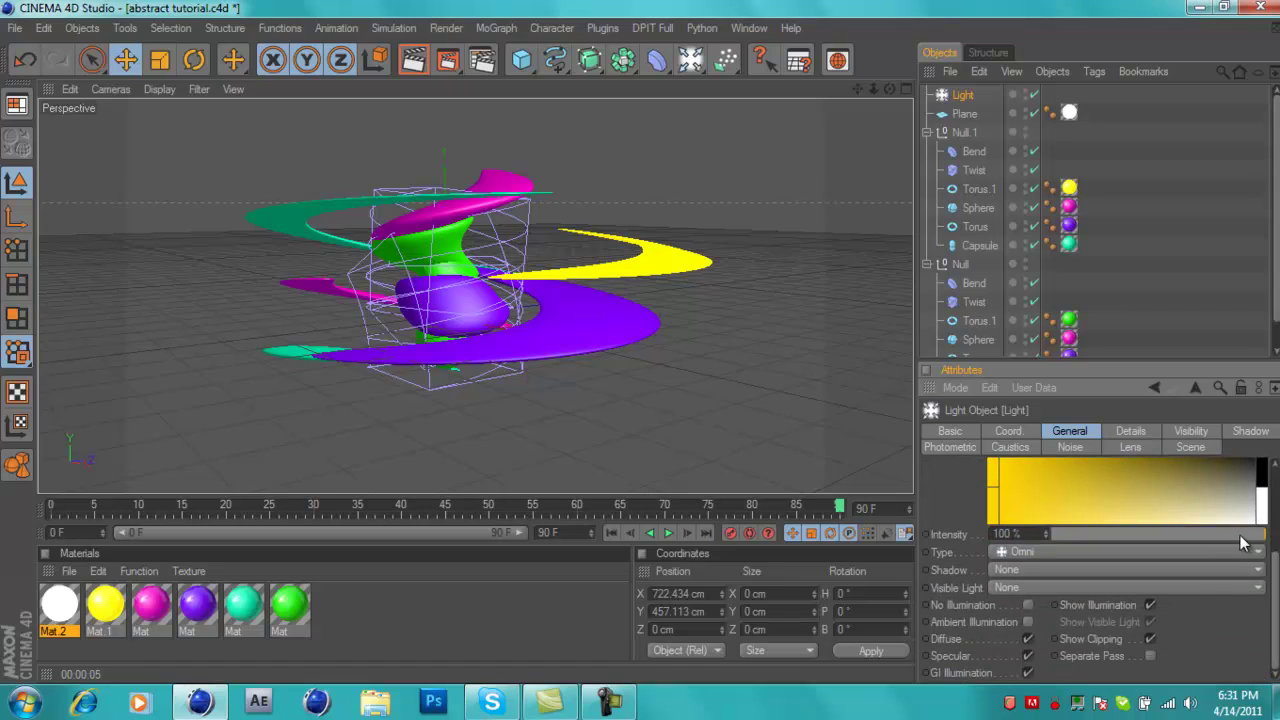
pyautogui.moveTo(1240, 535); pyautogui.dragTo(1205, 534)
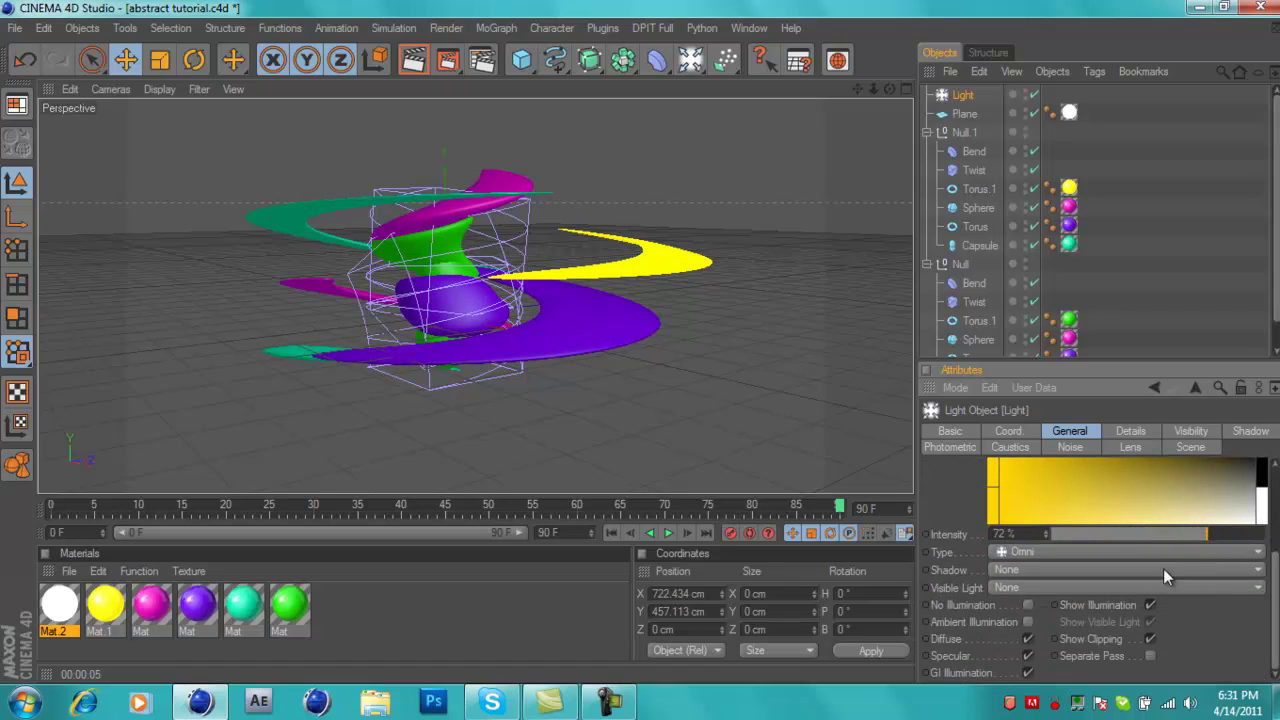
pyautogui.click(1106, 570)
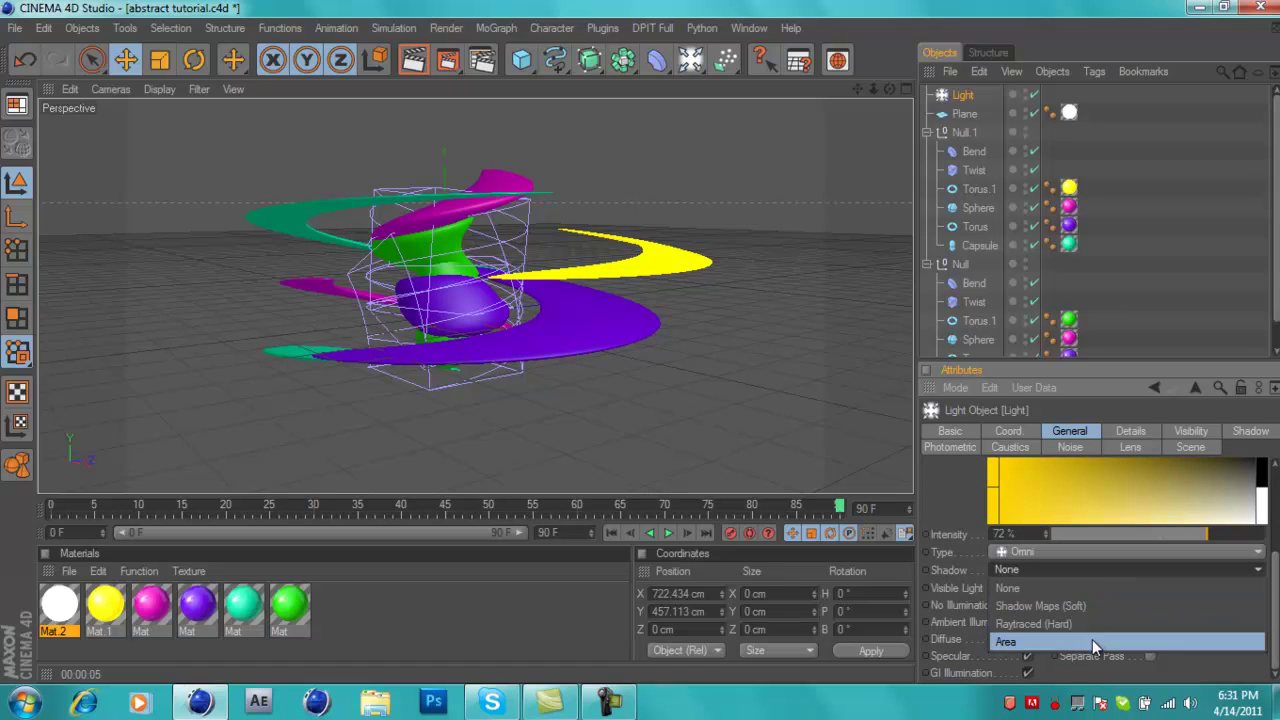
pyautogui.click(1092, 639)
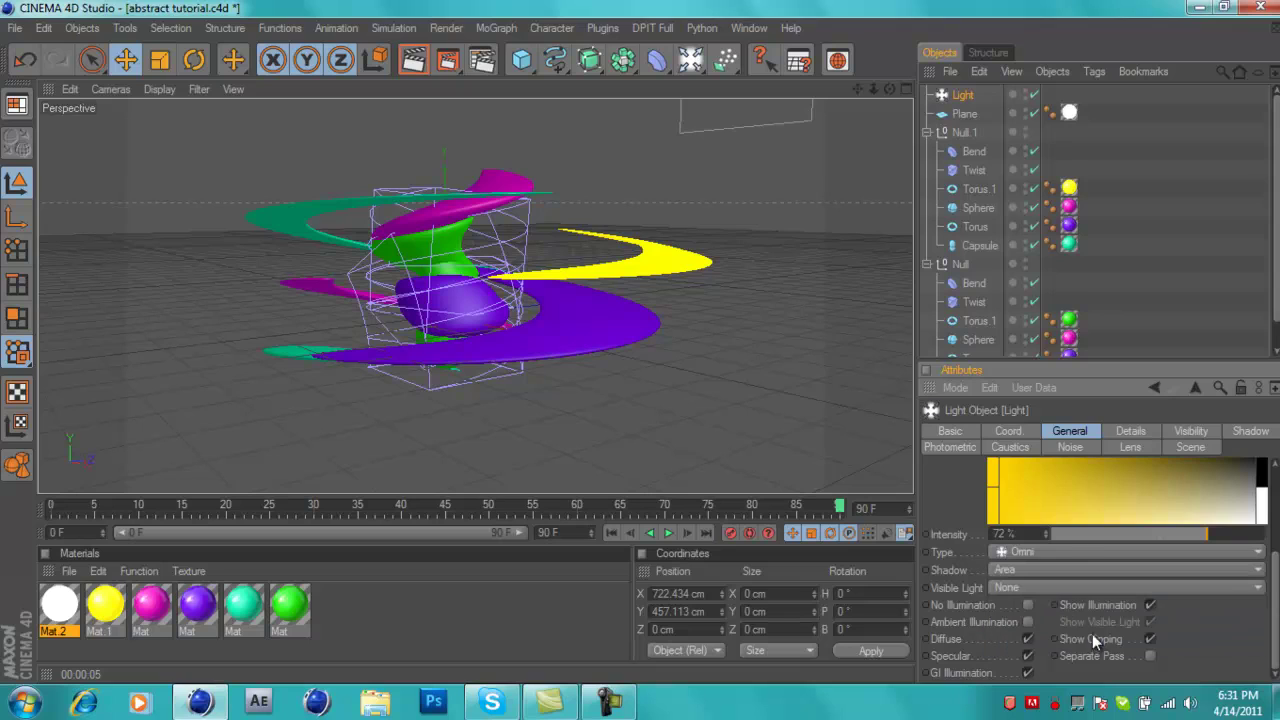
pyautogui.click(1052, 574)
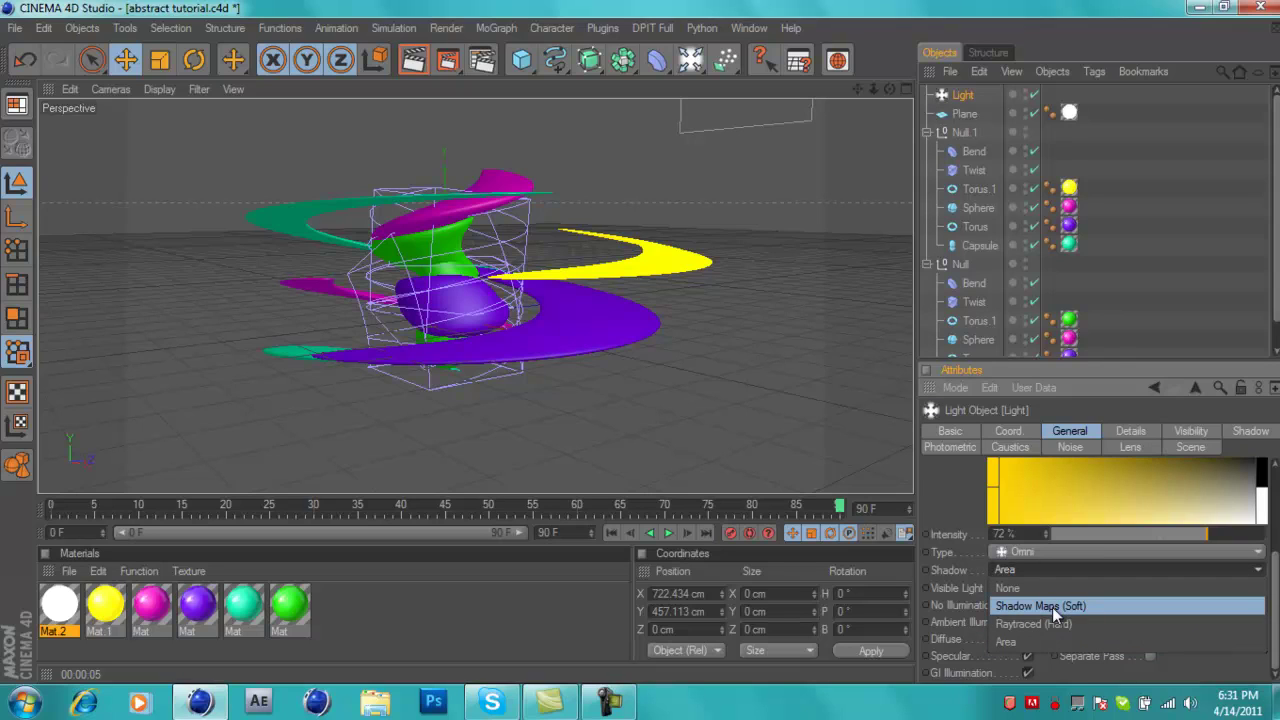
pyautogui.press('Escape')
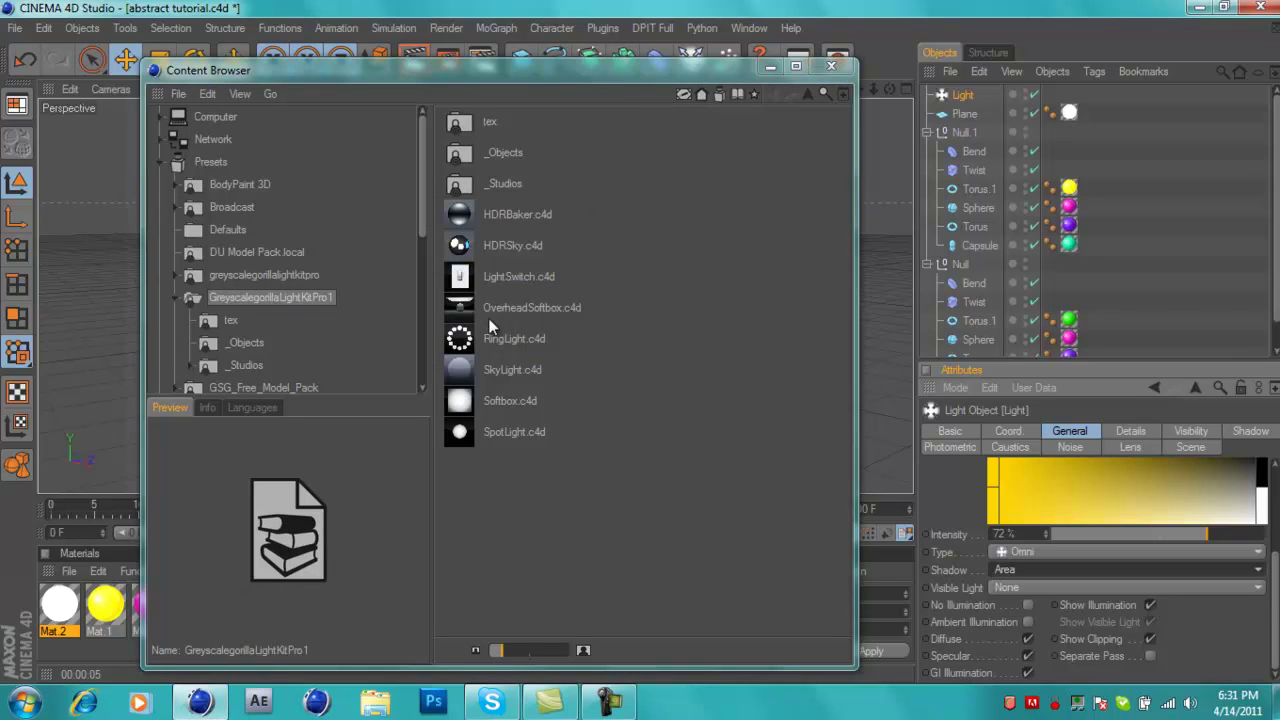
# - Load Softbox.c4d from the GreyscalegorillaLightKitPro1 presets and HDRStudioRig.c4d from GSG_HDRI_Studio_Pack into the scene
pyautogui.doubleClick(513, 401)
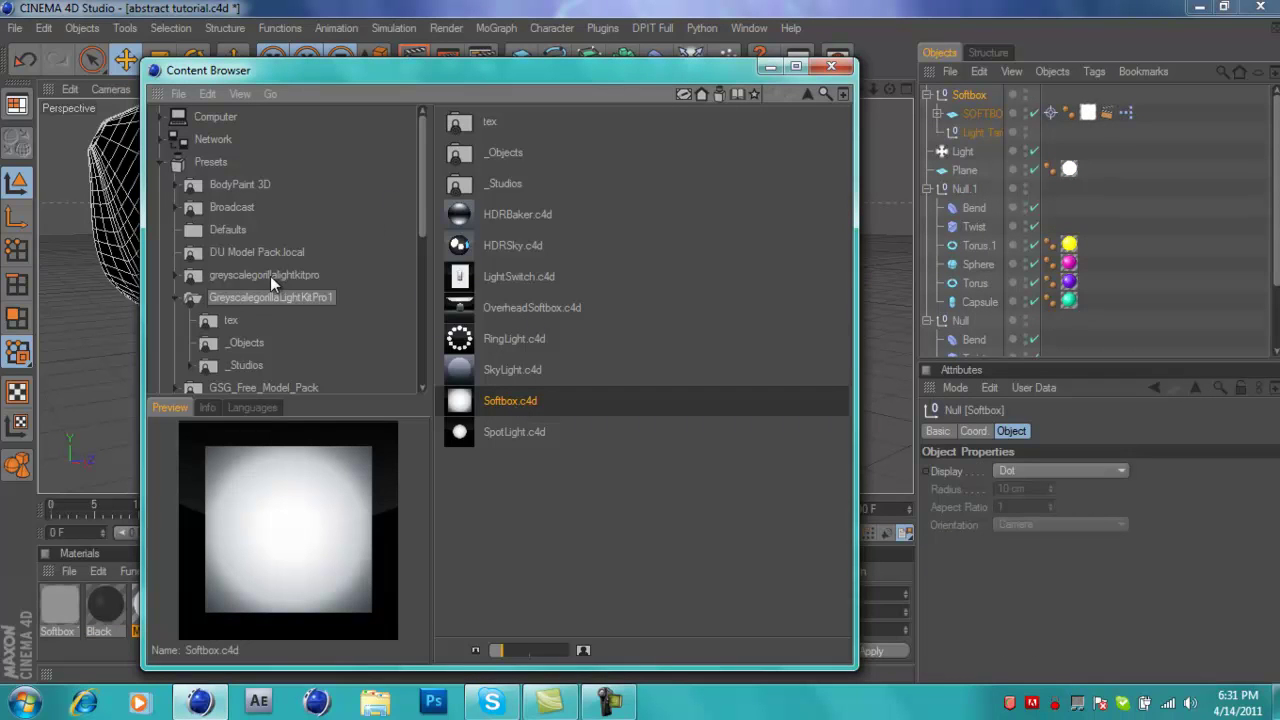
pyautogui.moveTo(423, 204); pyautogui.dragTo(424, 293)
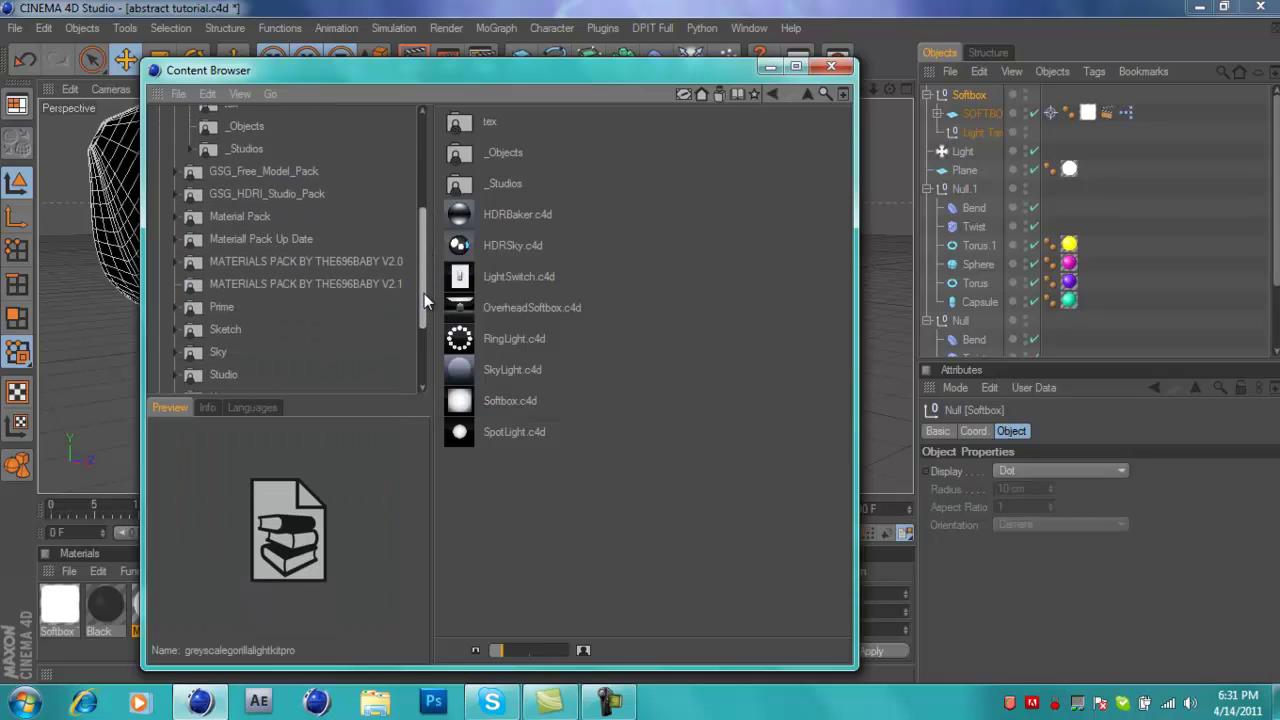
pyautogui.click(262, 240)
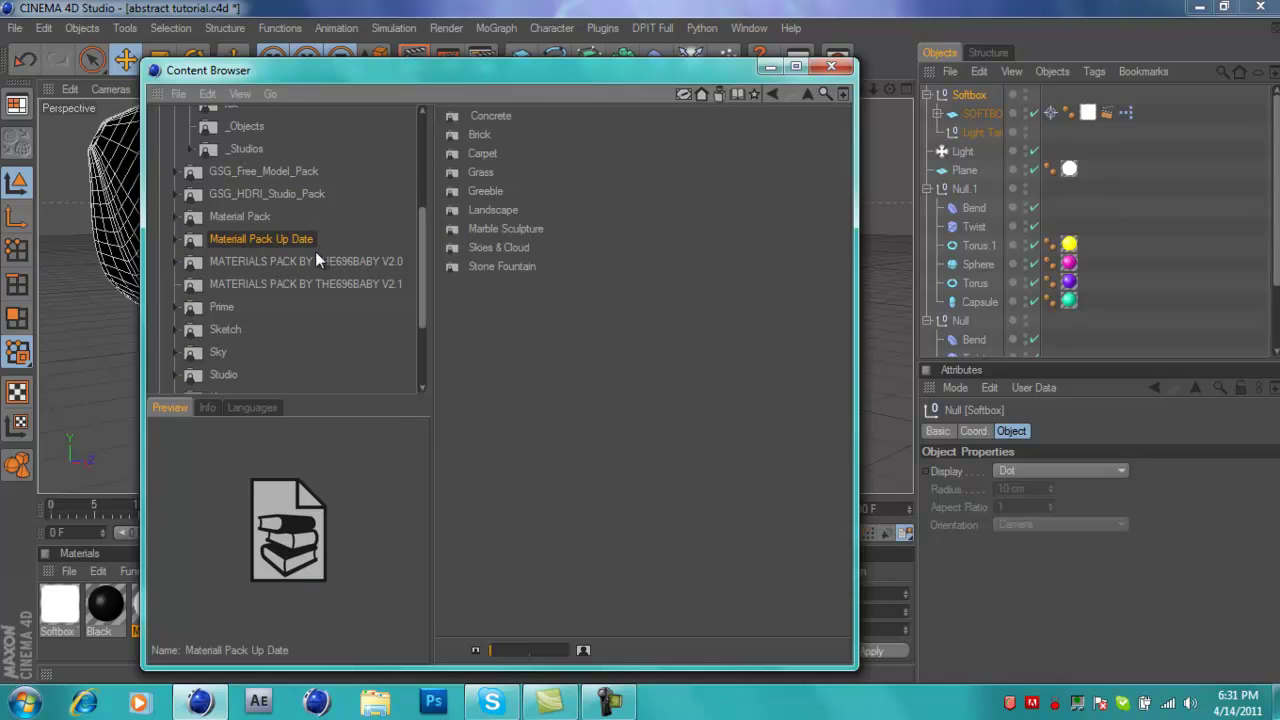
pyautogui.click(253, 197)
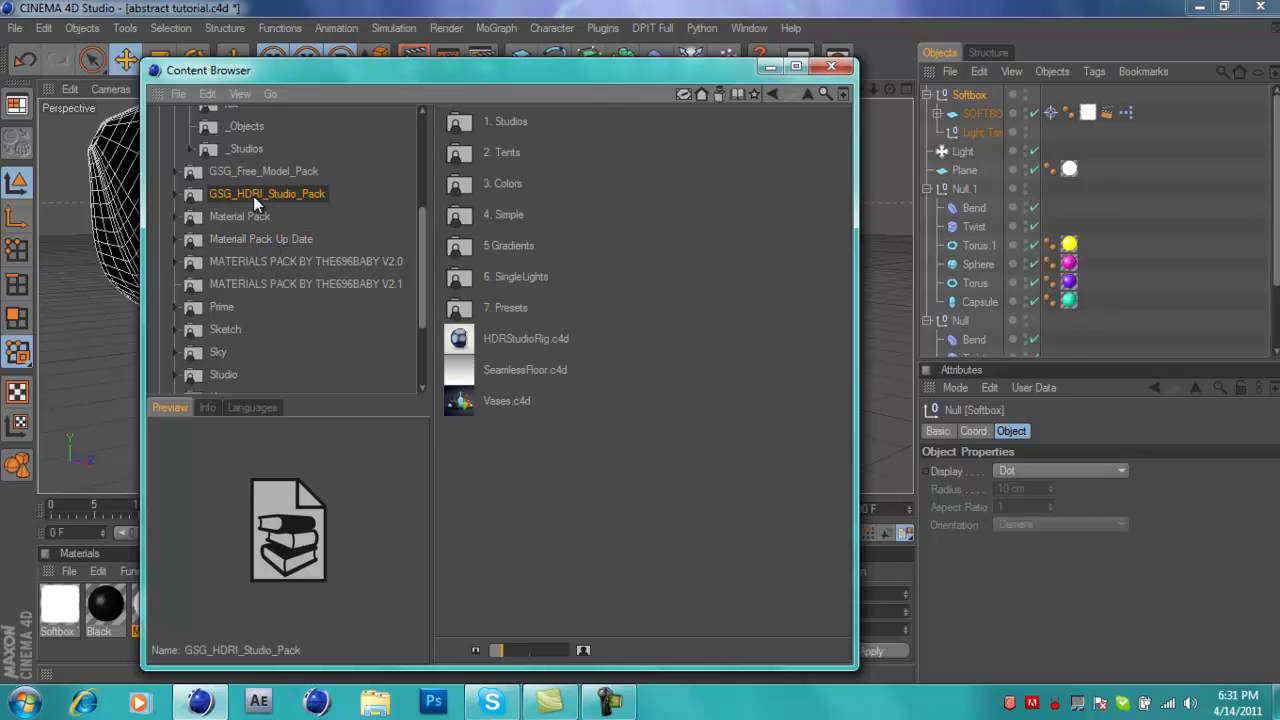
pyautogui.doubleClick(524, 339)
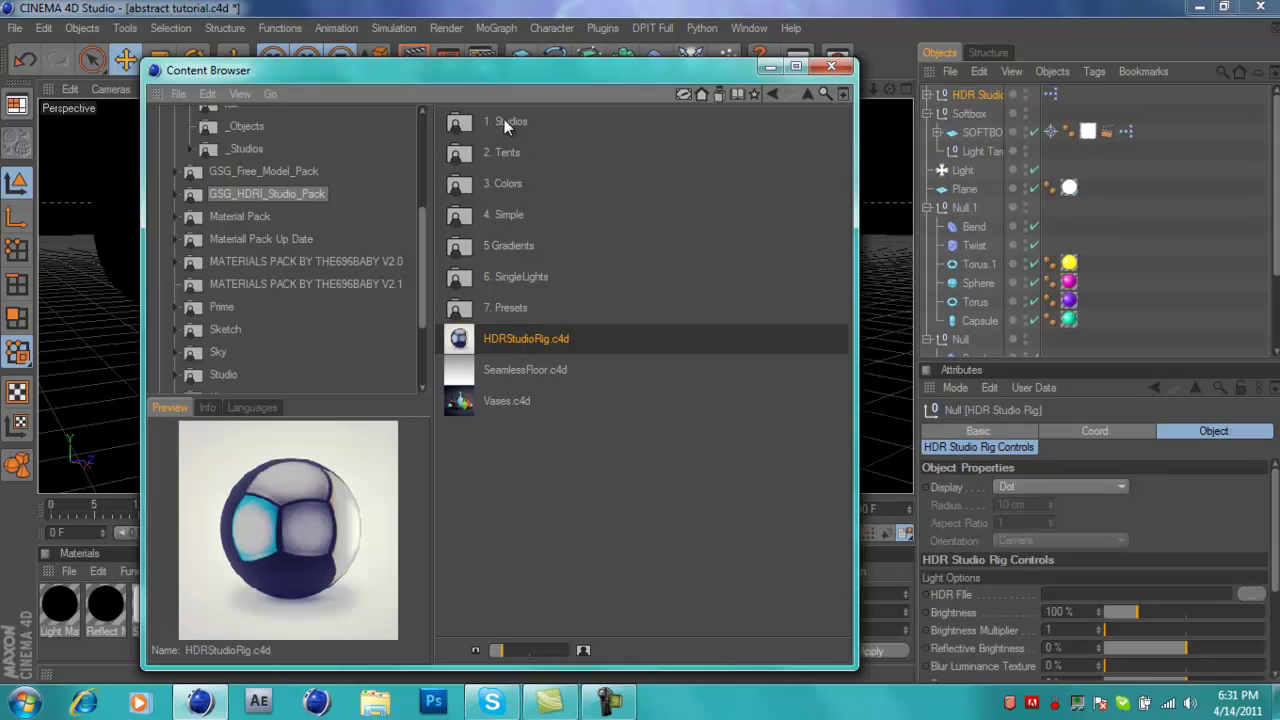
# - Assign ThreeSoftboxesStudio1.hdr as the HDR Studio Rig's HDR file and disable Seen By Camera
pyautogui.doubleClick(504, 121)
pyautogui.click(1004, 449)
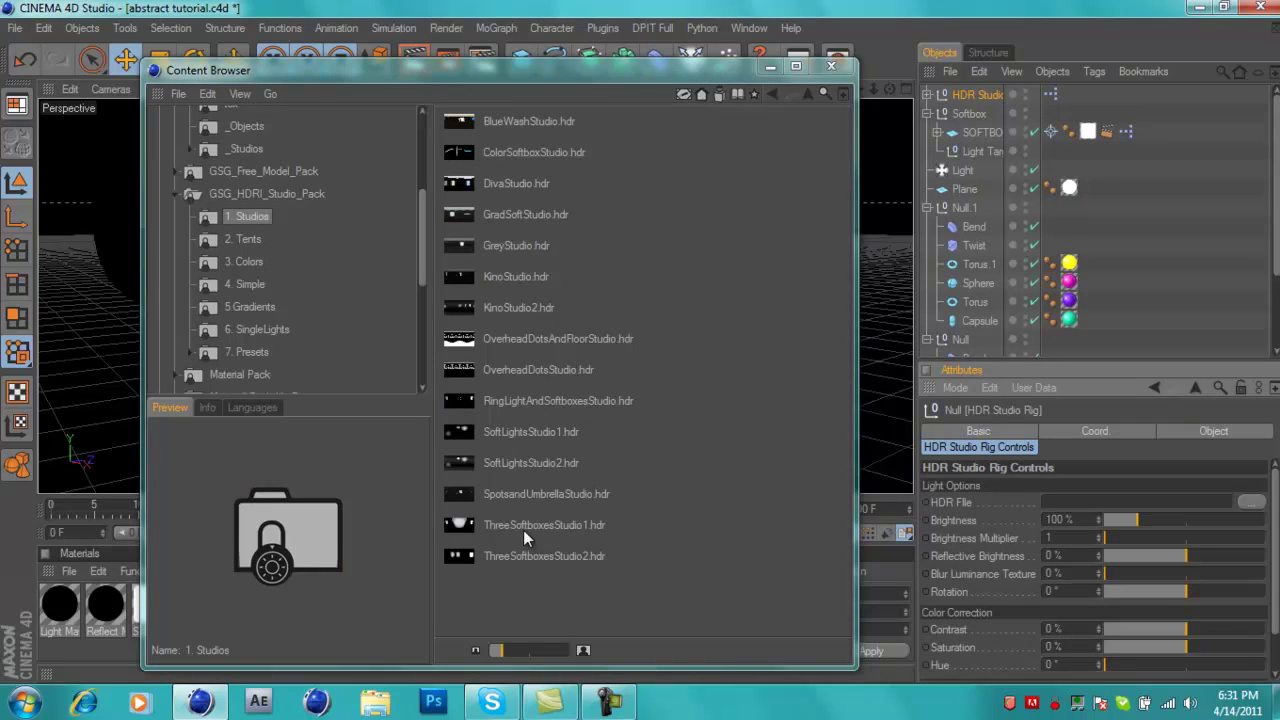
pyautogui.moveTo(523, 533); pyautogui.dragTo(1115, 512)
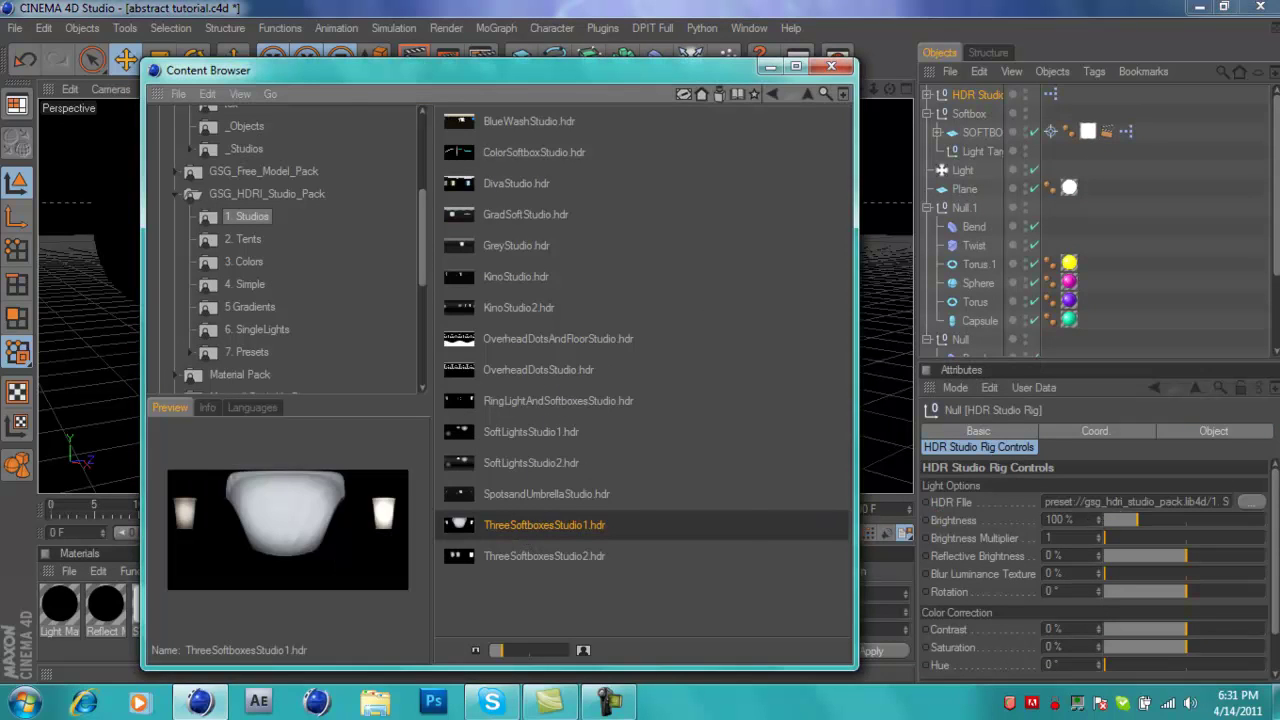
pyautogui.click(1277, 547)
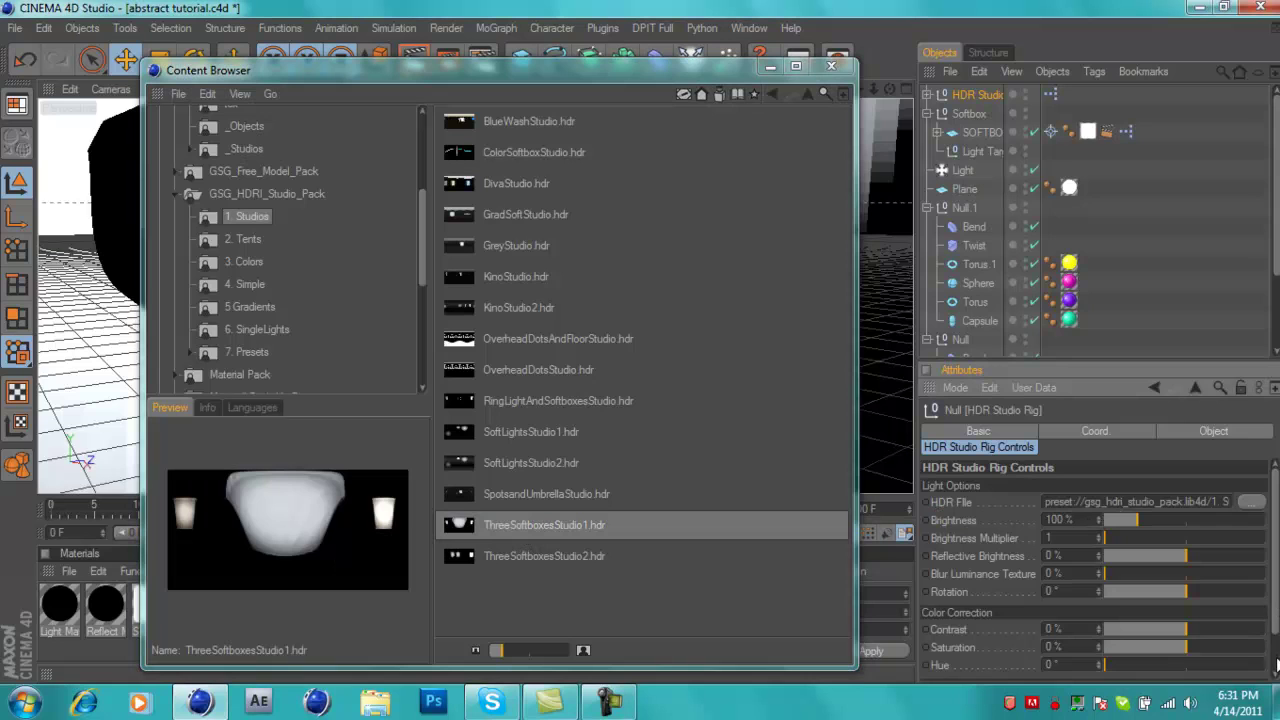
pyautogui.scroll(-2, 1277, 640)
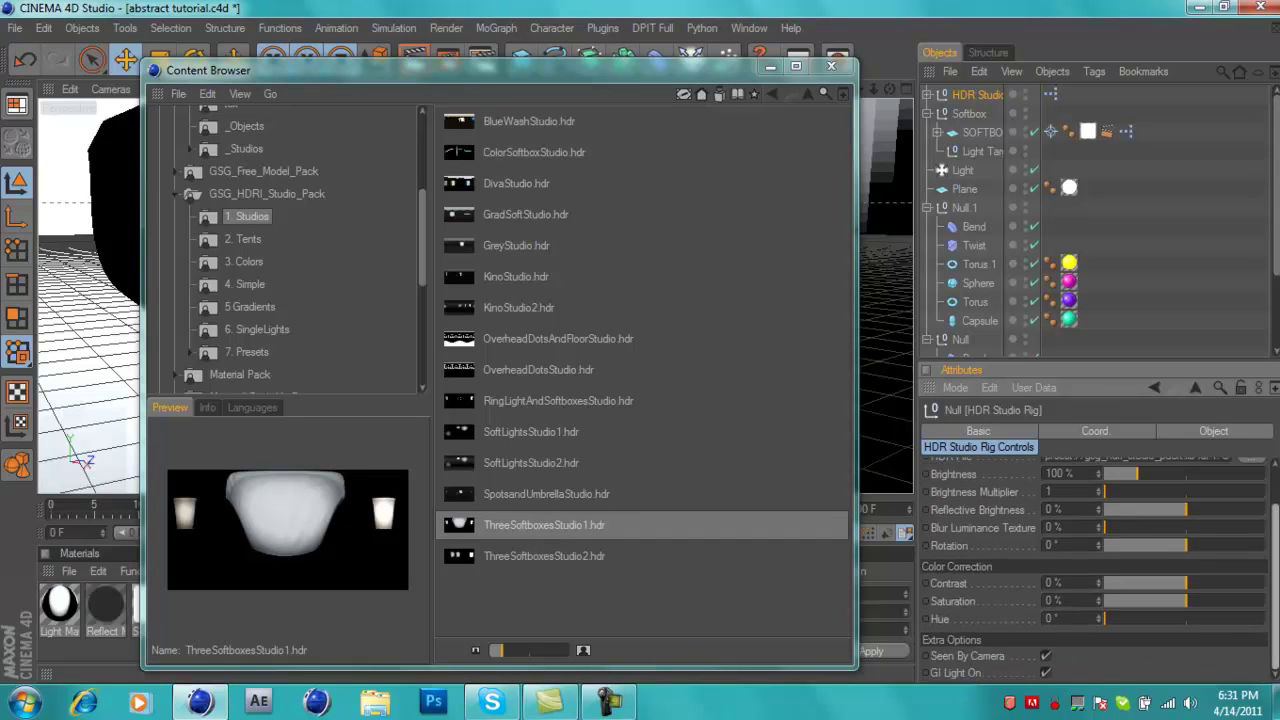
pyautogui.click(1046, 656)
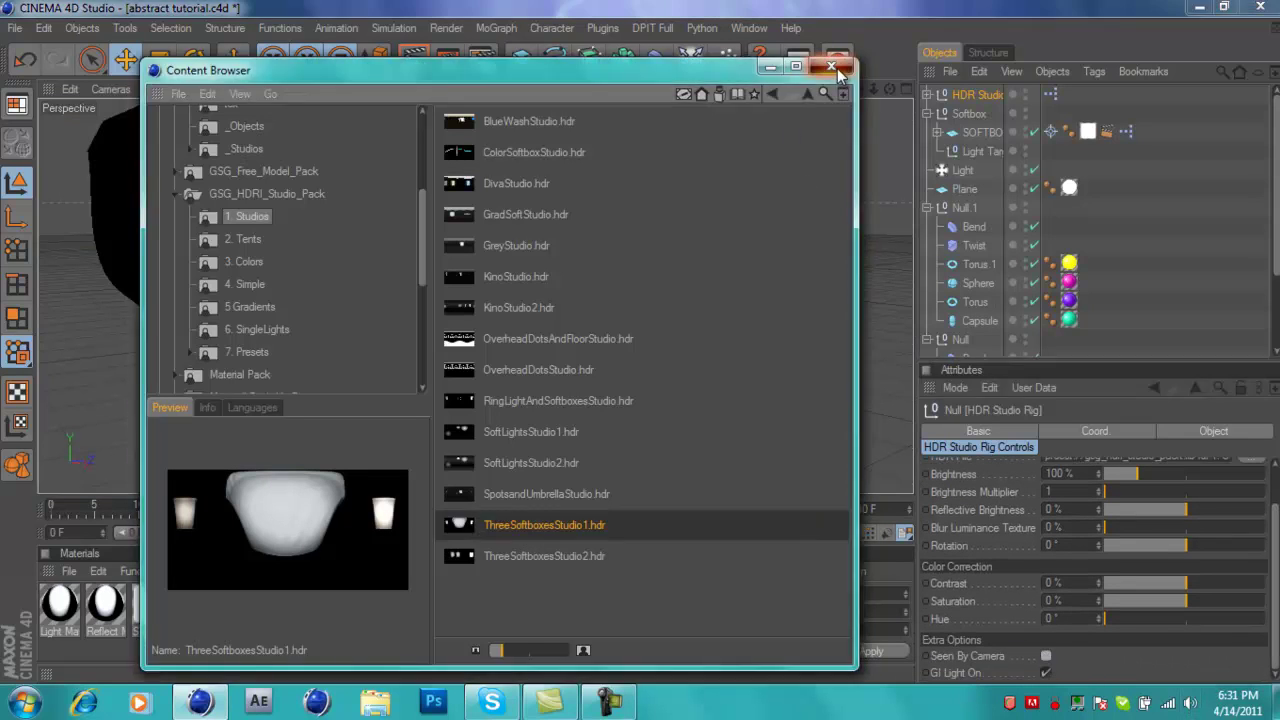
pyautogui.click(831, 66)
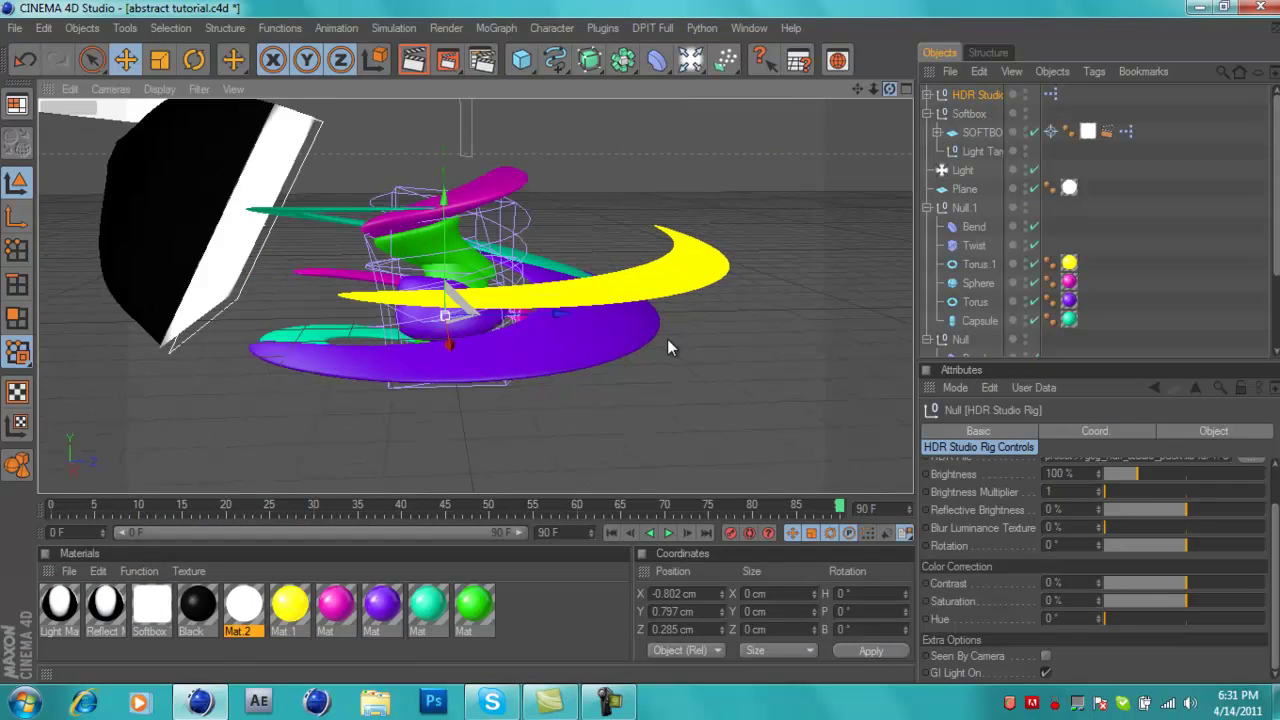
# - Move the Softbox to about Y 387 cm and Z -294 cm, and render the view
pyautogui.click(967, 115)
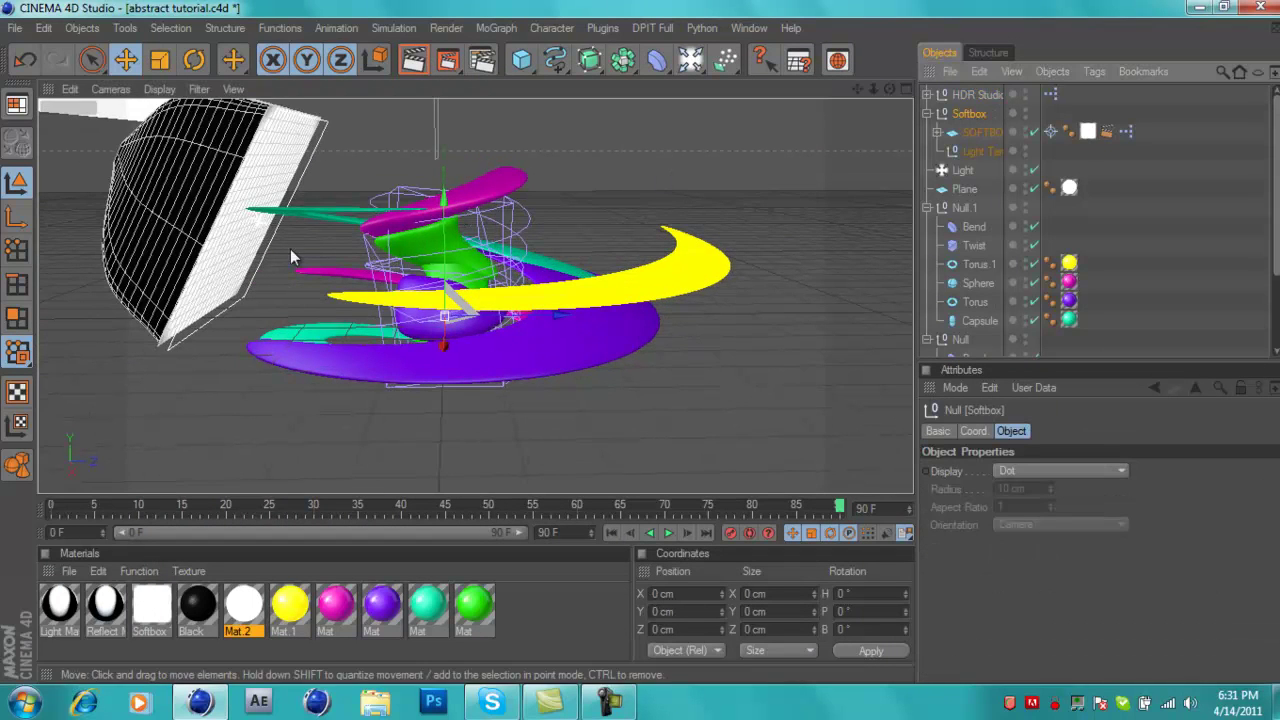
pyautogui.moveTo(500, 320); pyautogui.dragTo(674, 92)
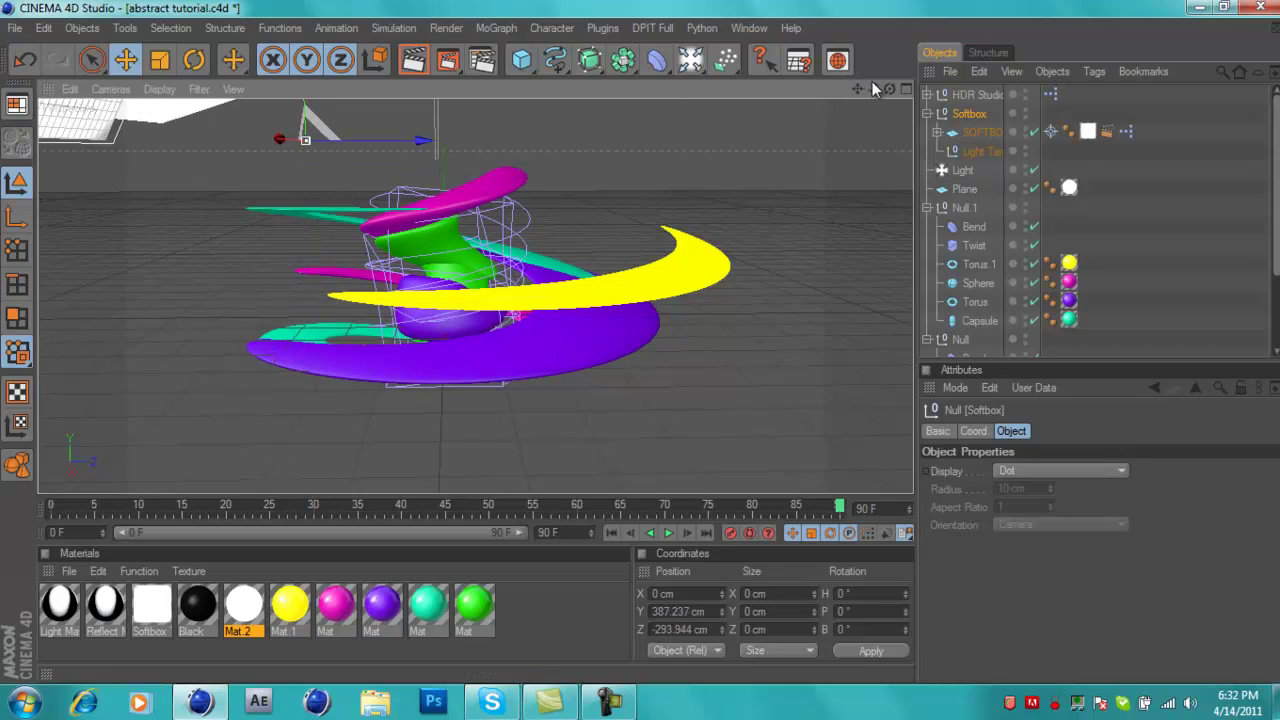
pyautogui.keyDown('alt'); pyautogui.moveTo(636, 333); pyautogui.dragTo(644, 341); pyautogui.keyUp('alt')
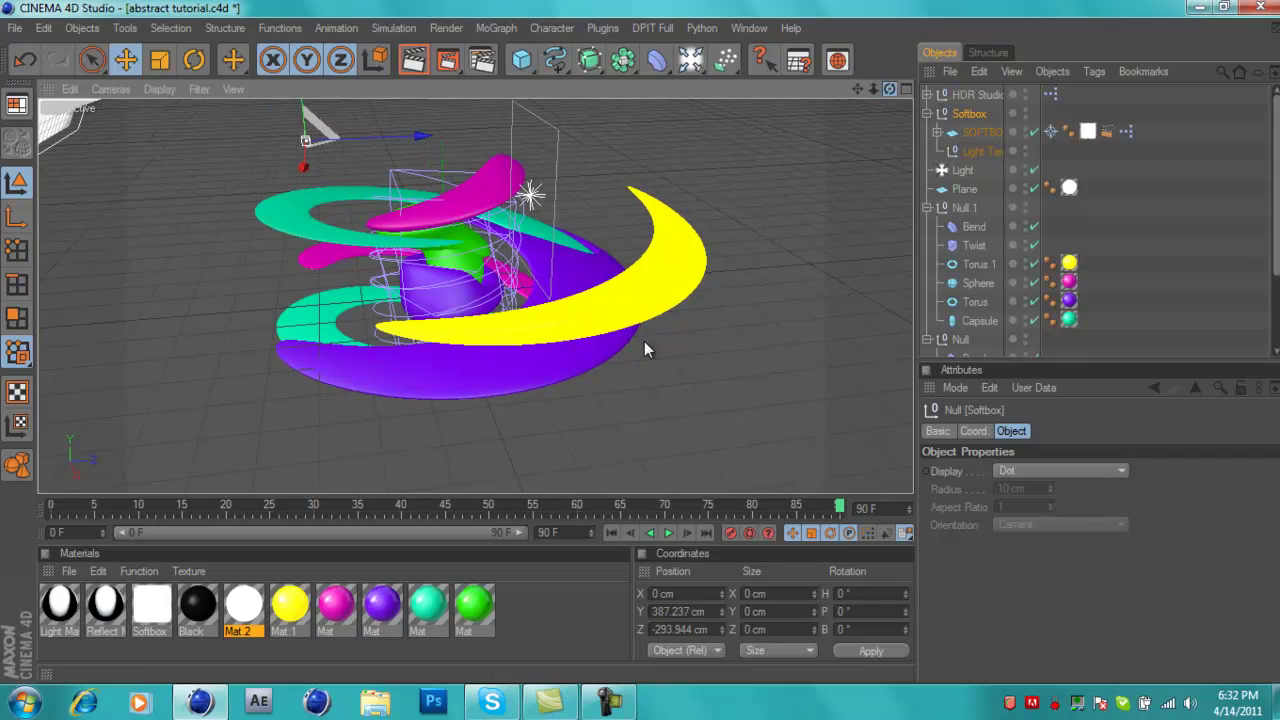
pyautogui.click(414, 62)
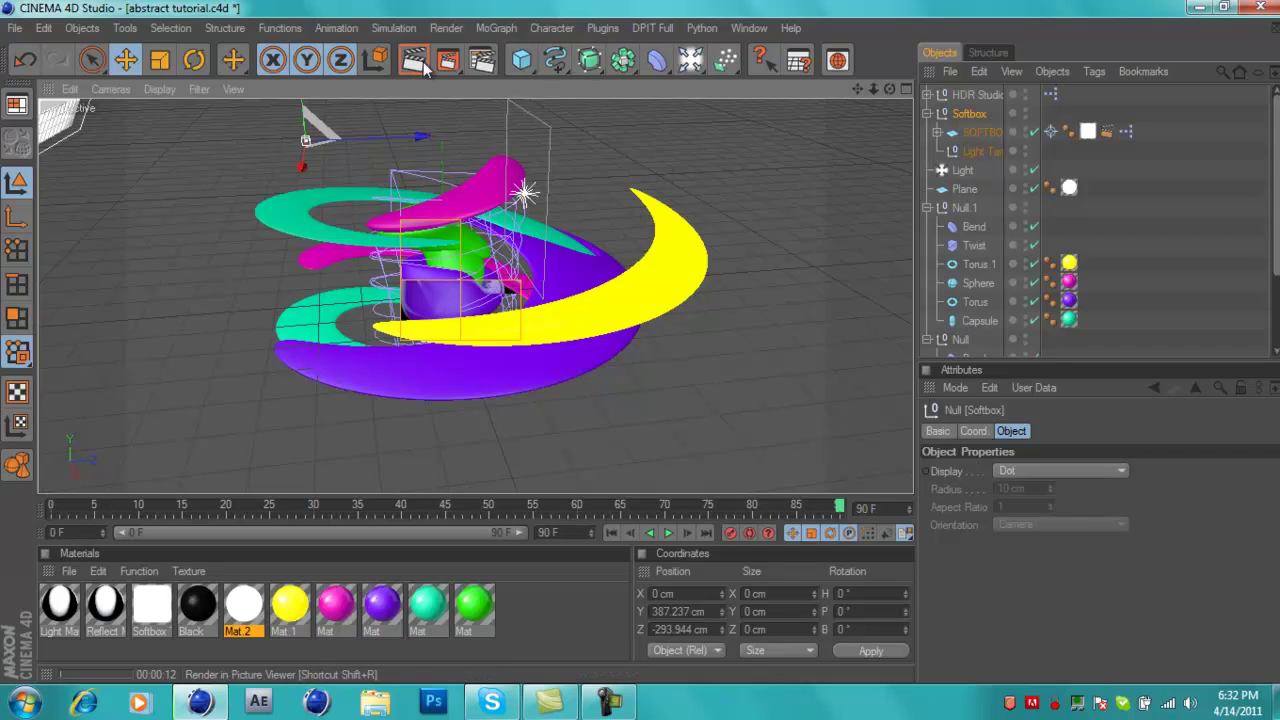
# - Enable Global Illumination in the render settings with the GI mode IR + QMC (Still Image)
pyautogui.click(484, 62)
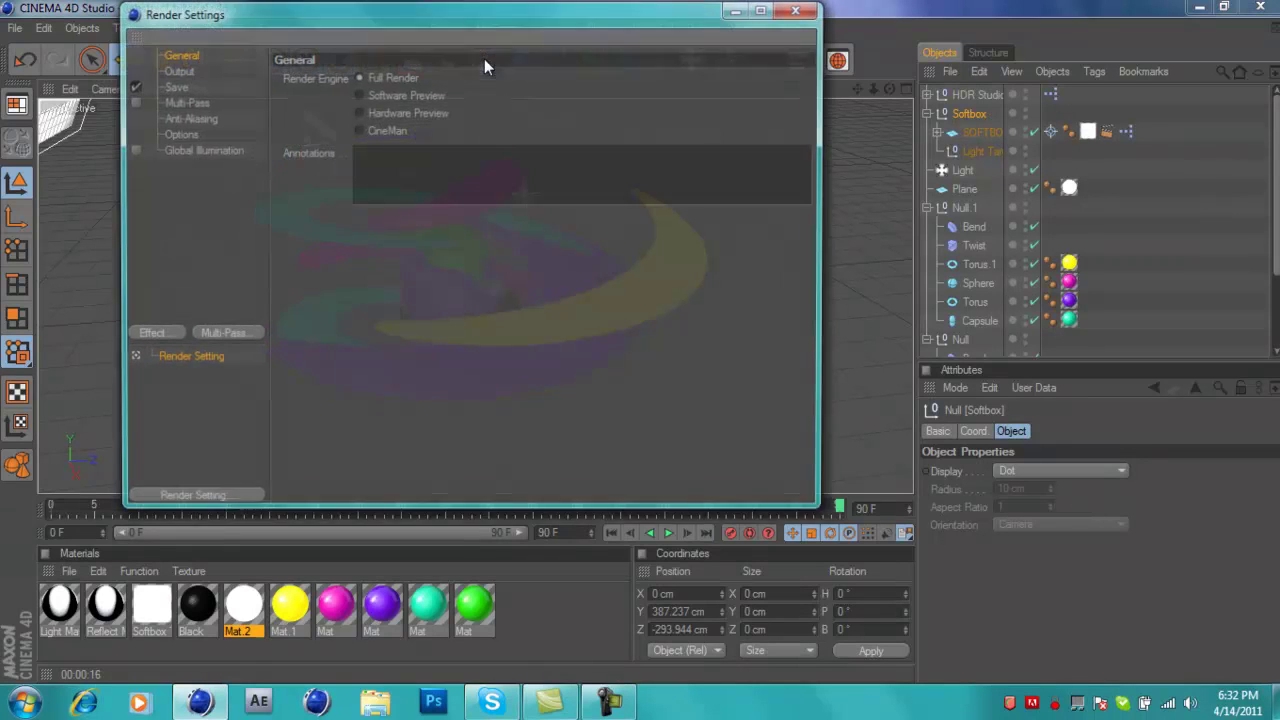
pyautogui.click(175, 151)
pyautogui.click(131, 150)
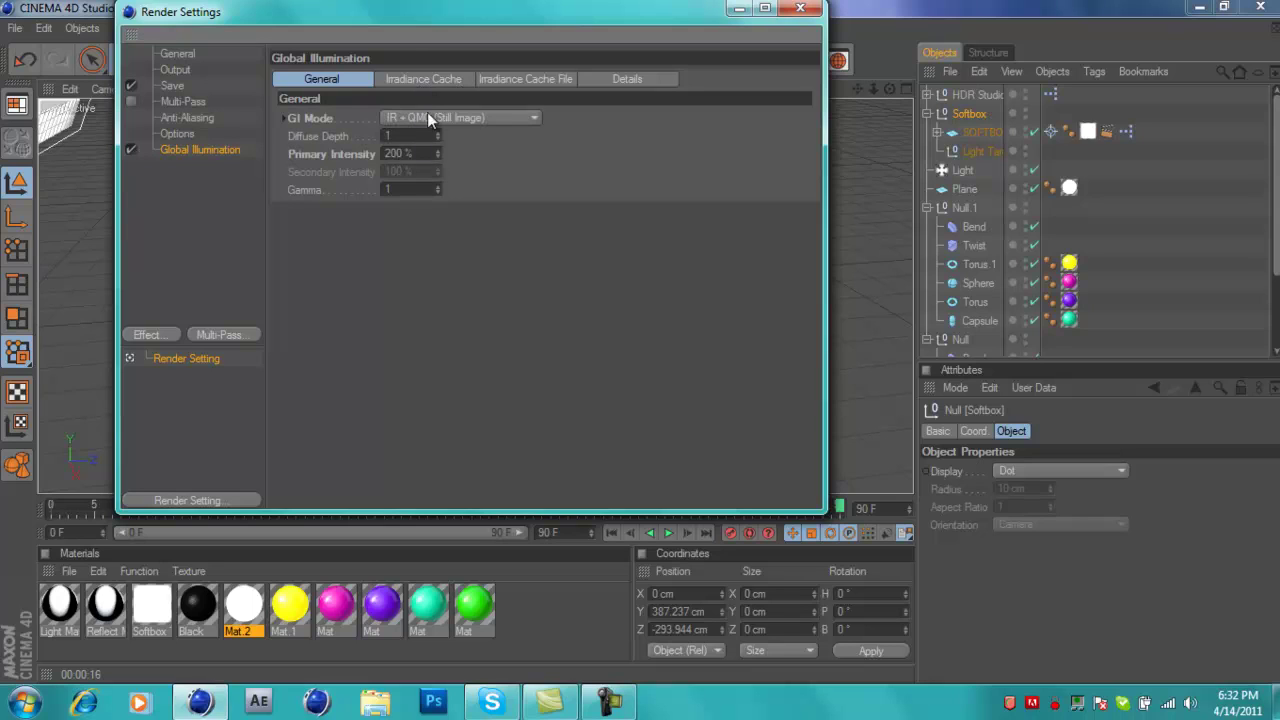
pyautogui.click(419, 82)
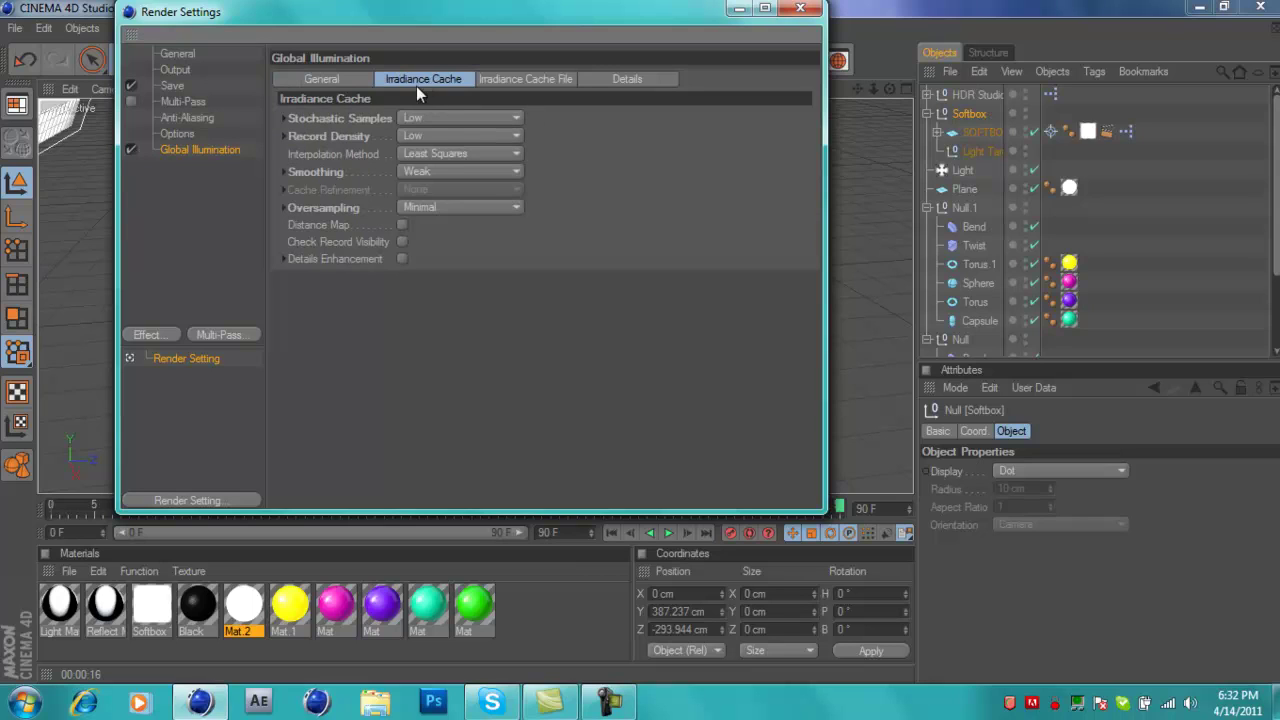
pyautogui.click(306, 79)
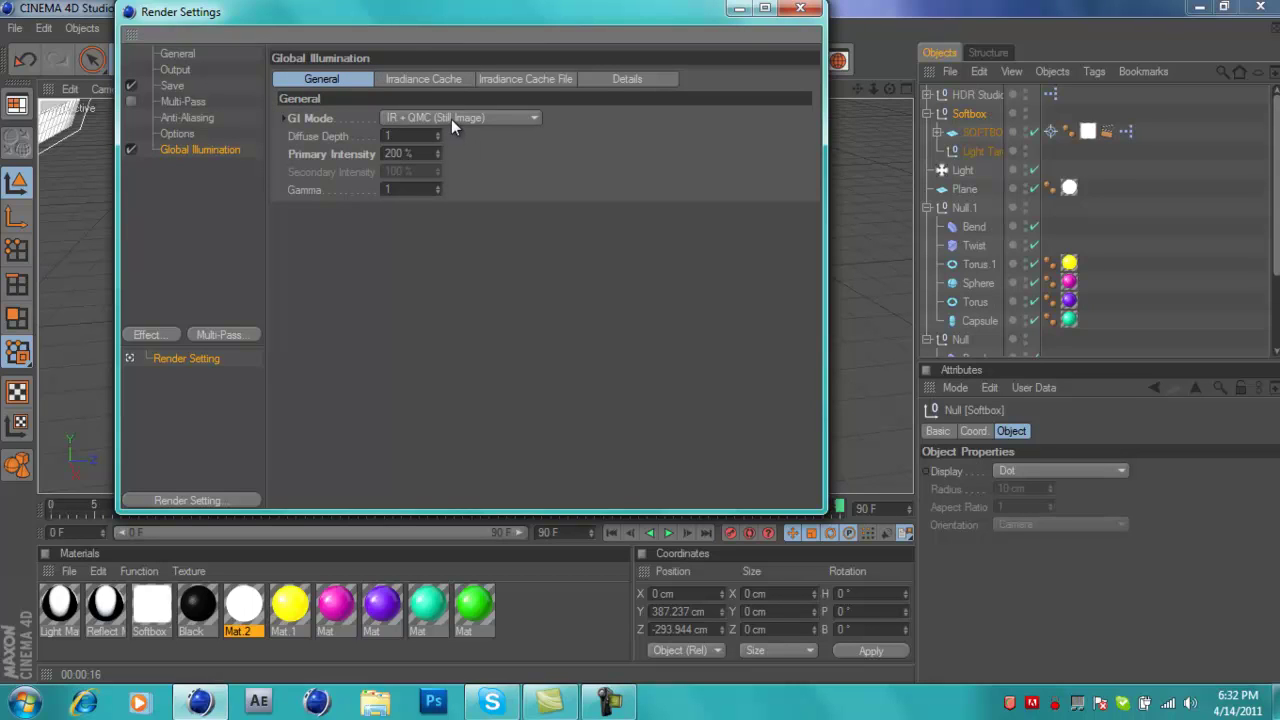
pyautogui.moveTo(413, 154); pyautogui.dragTo(405, 155)
pyautogui.click(584, 193)
pyautogui.click(450, 115)
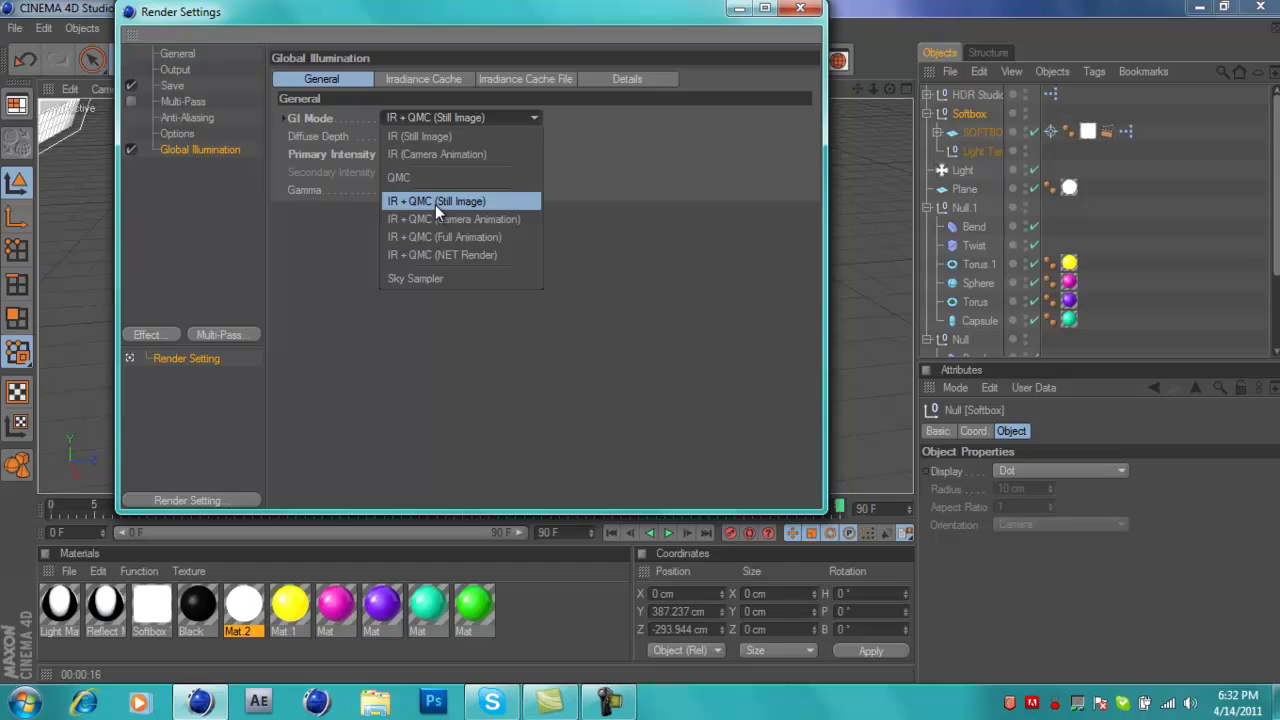
pyautogui.click(435, 201)
# - Set the irradiance cache's Record Density to Custom with Min Rate -4 and Max Rate -2
pyautogui.click(419, 78)
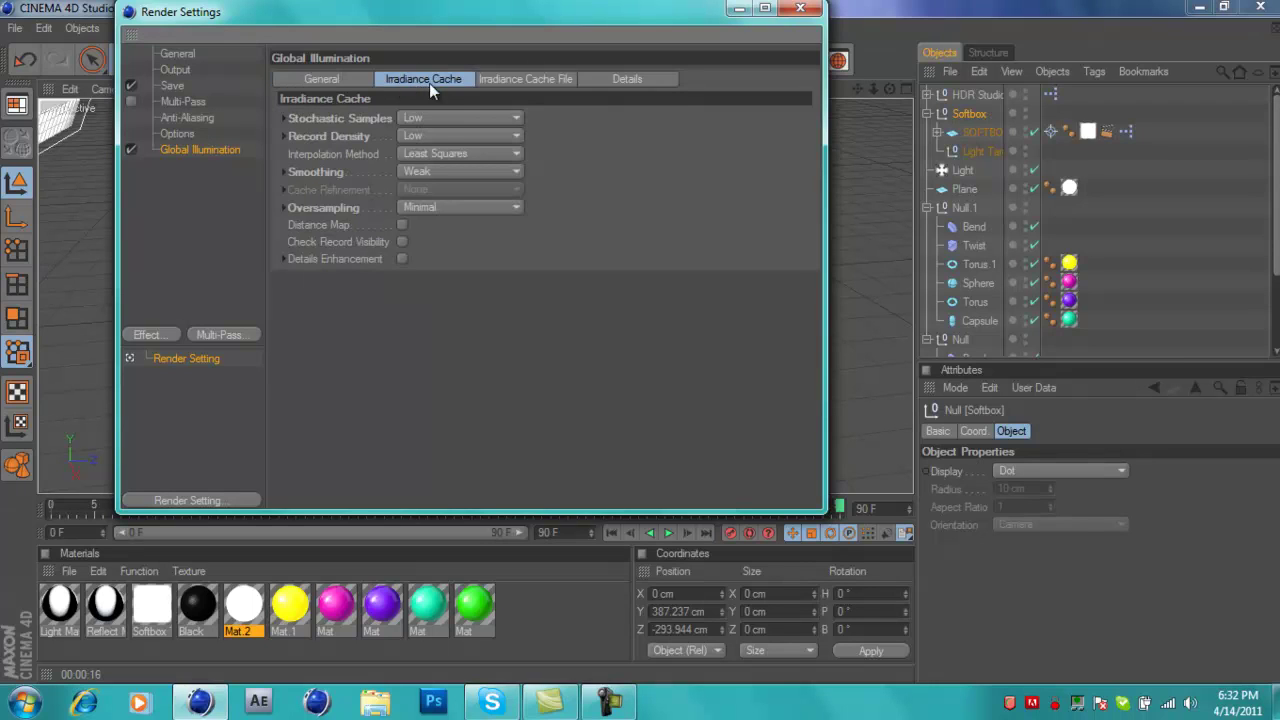
pyautogui.click(430, 118)
pyautogui.click(424, 172)
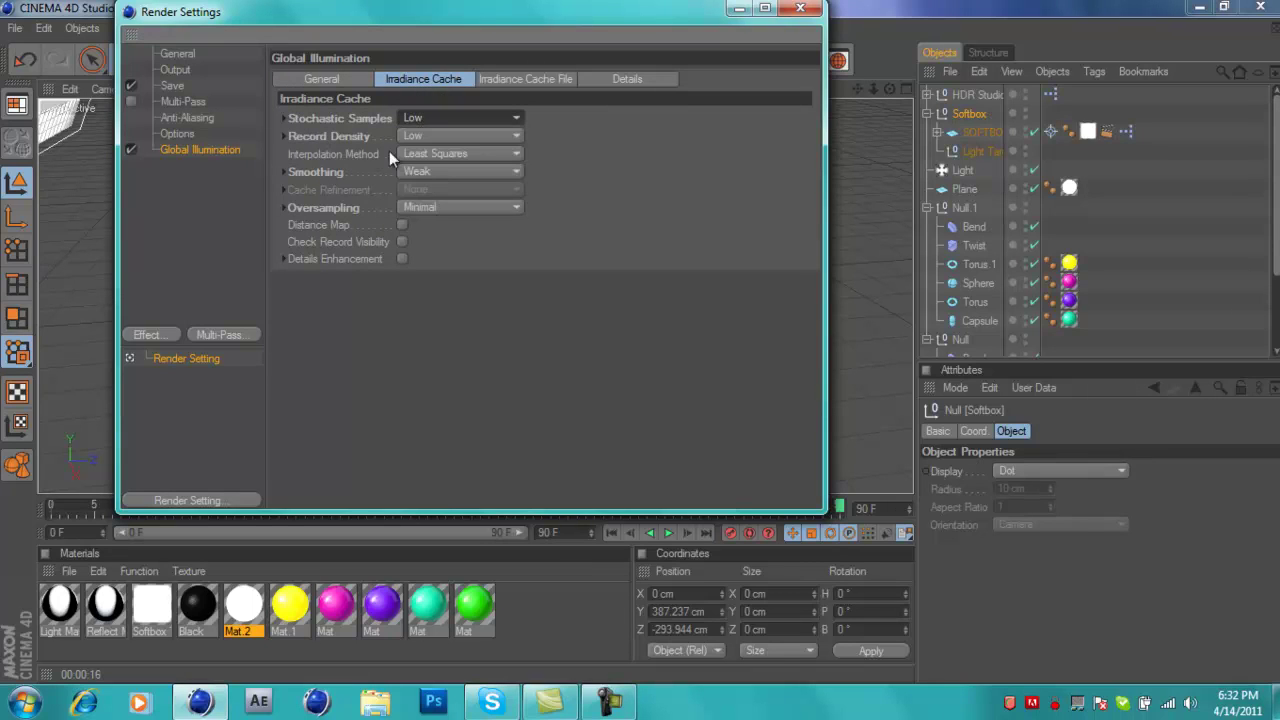
pyautogui.click(411, 136)
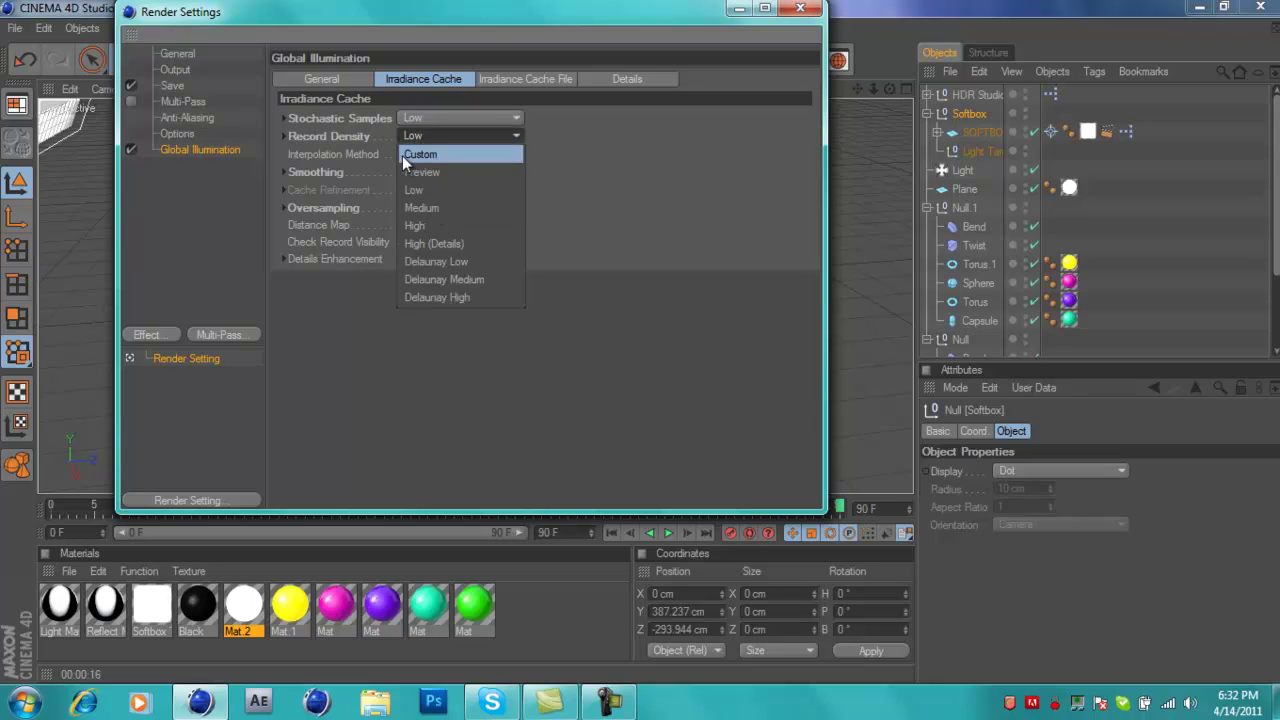
pyautogui.click(429, 156)
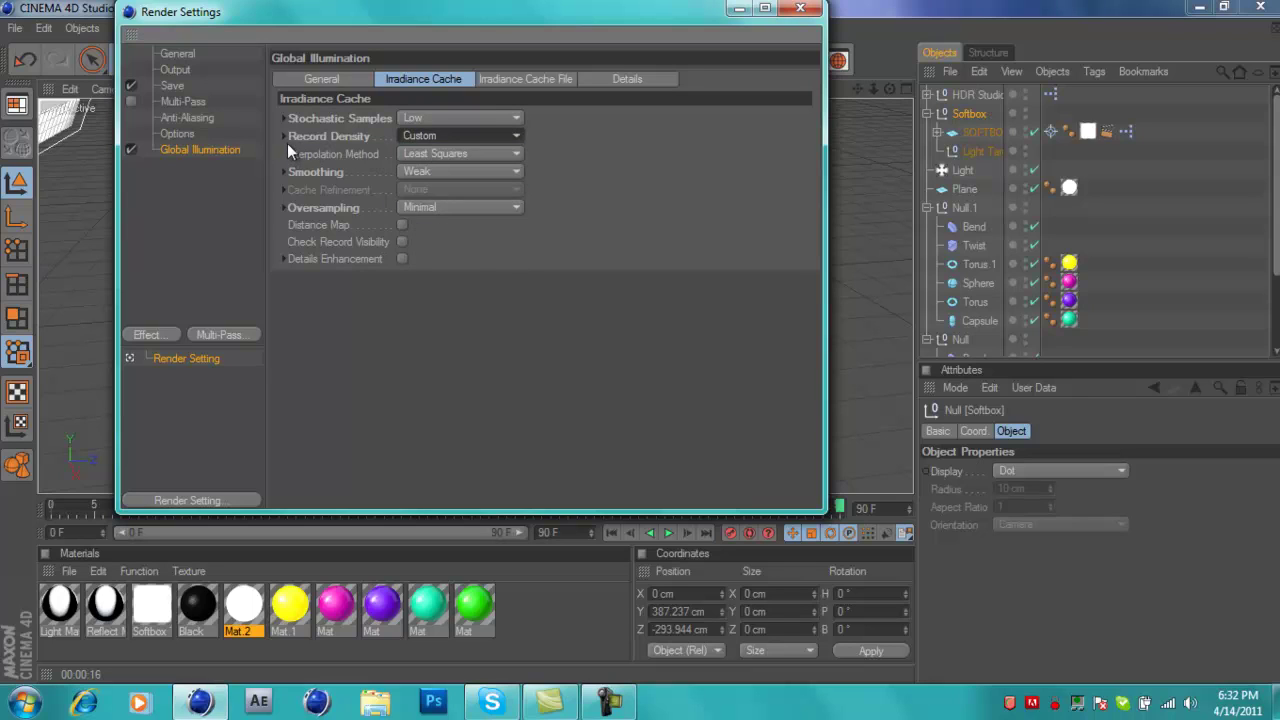
pyautogui.click(284, 136)
pyautogui.click(469, 157)
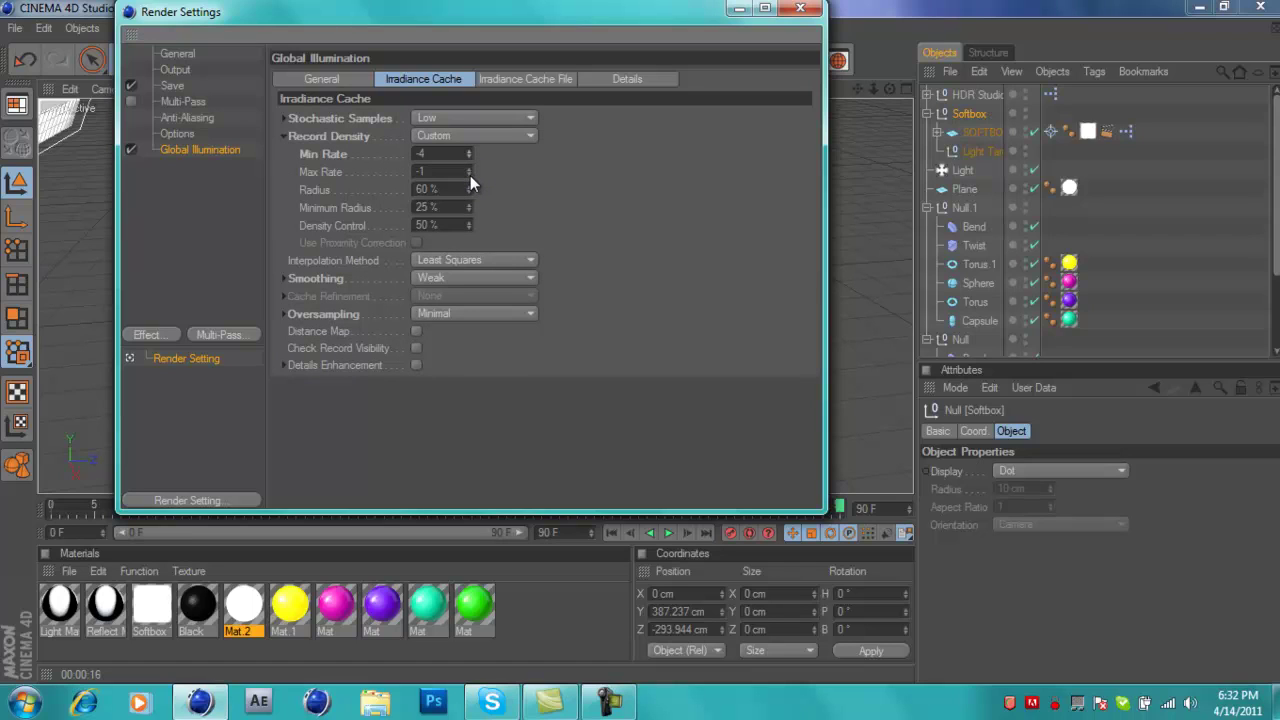
pyautogui.click(469, 175)
pyautogui.click(454, 316)
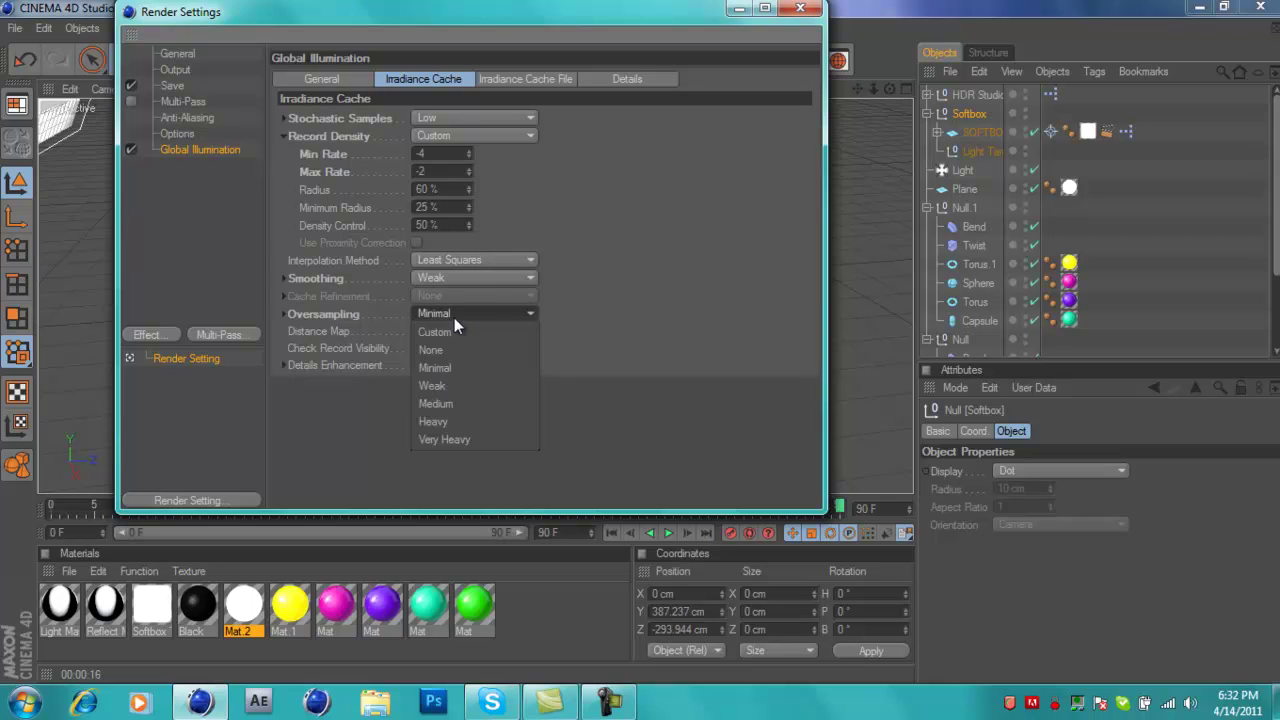
pyautogui.click(602, 280)
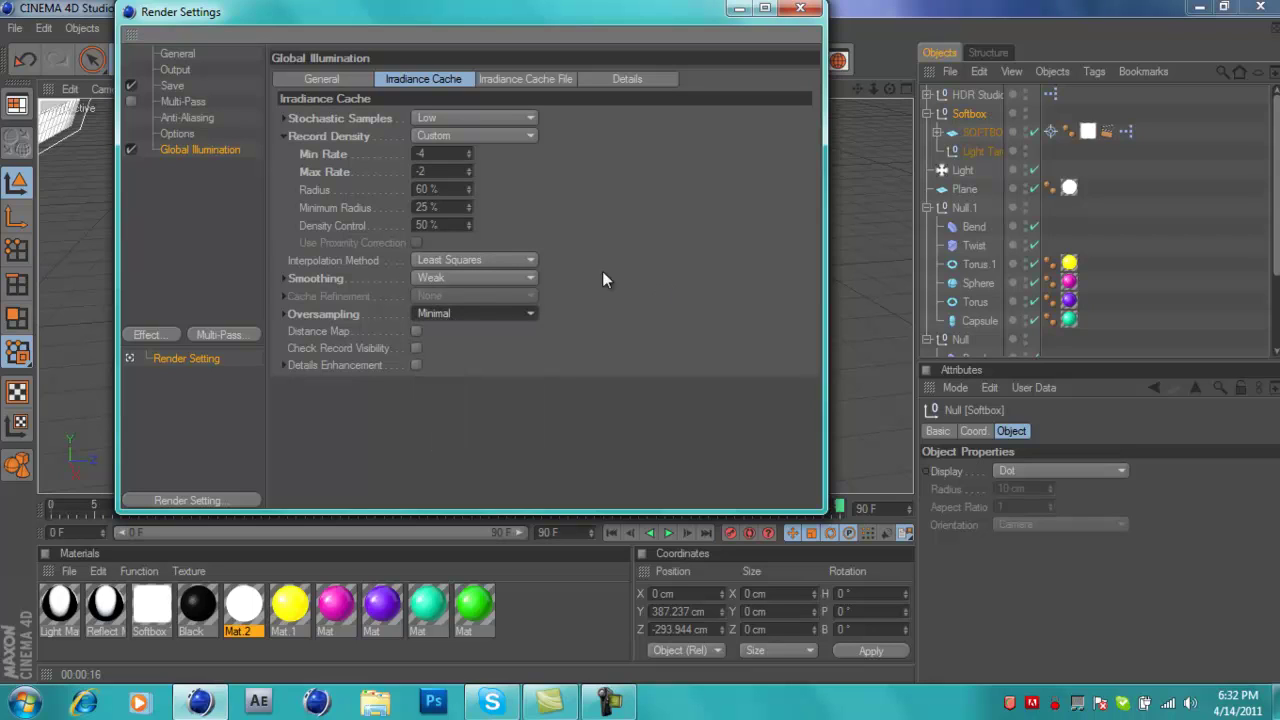
# - Set the anti-aliasing Min Level to 2x2
pyautogui.click(177, 134)
pyautogui.click(187, 118)
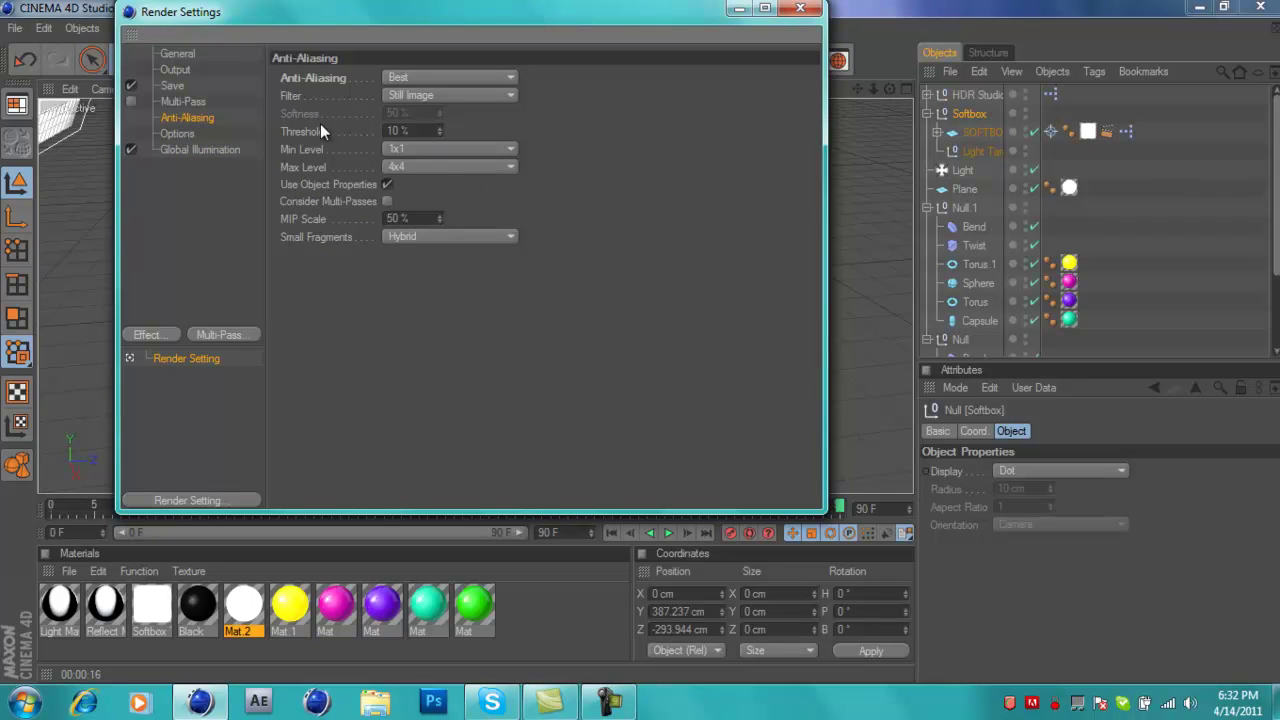
pyautogui.click(405, 152)
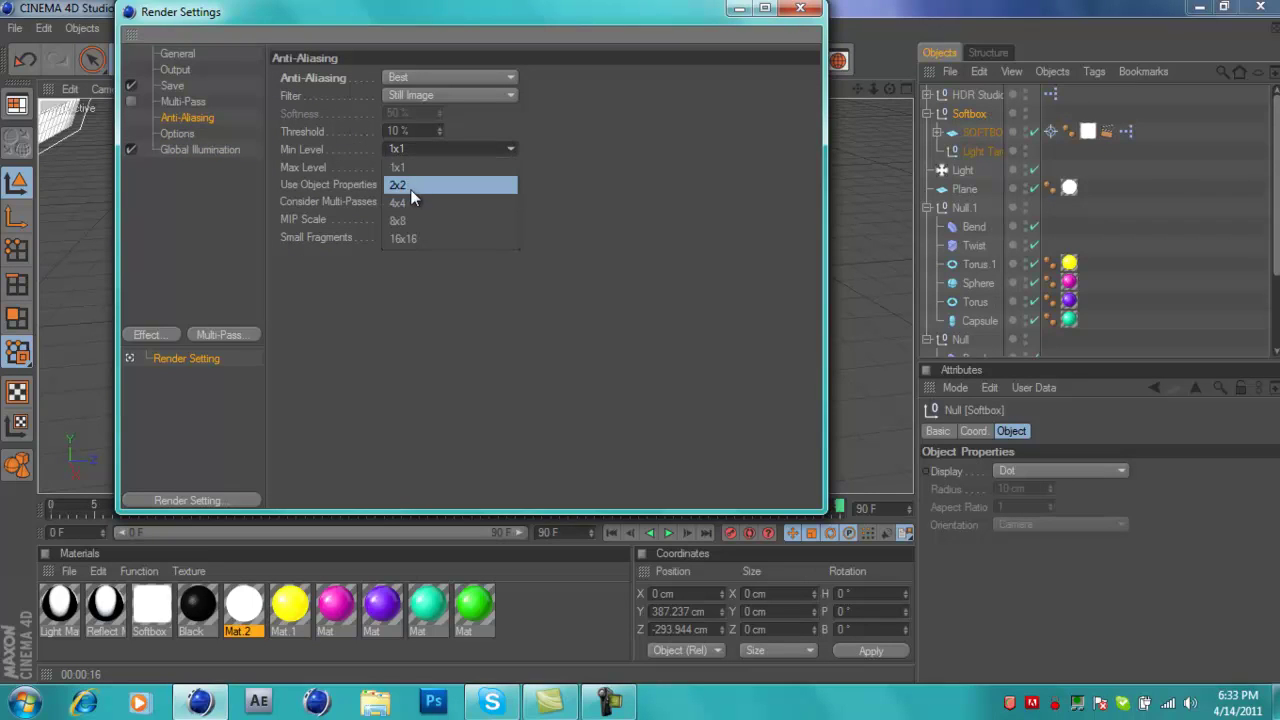
pyautogui.click(410, 189)
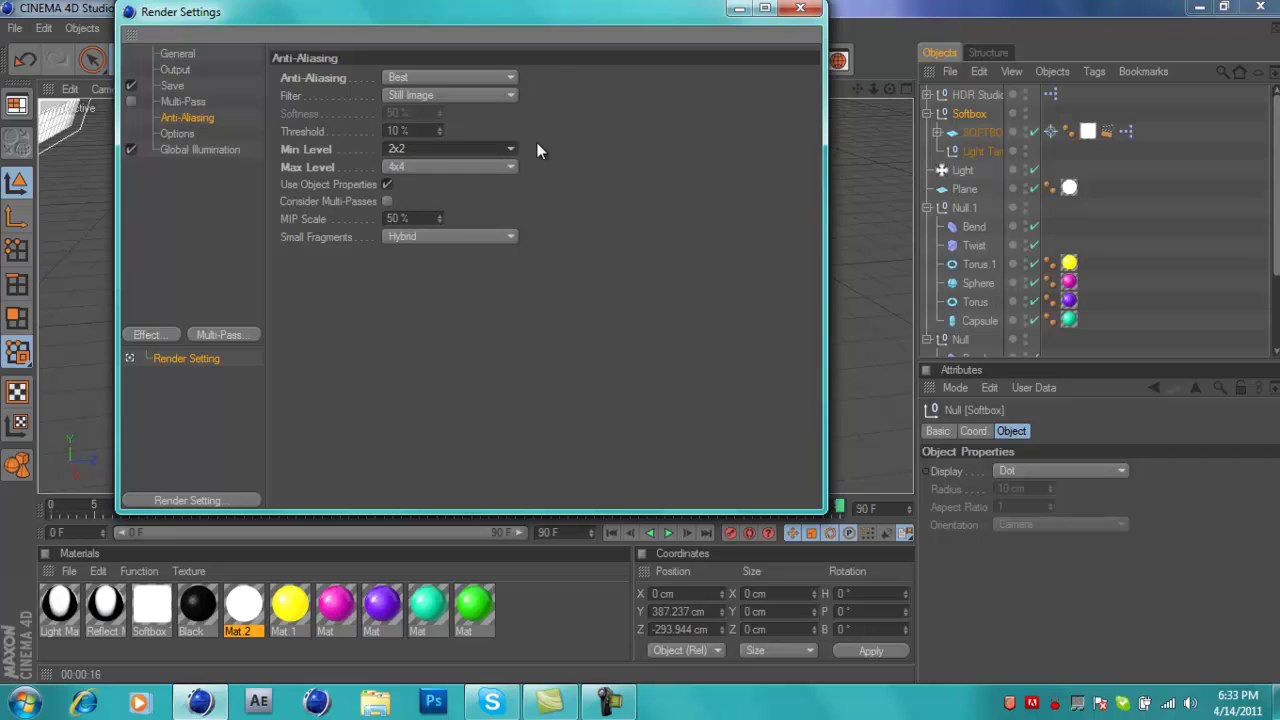
pyautogui.click(296, 152)
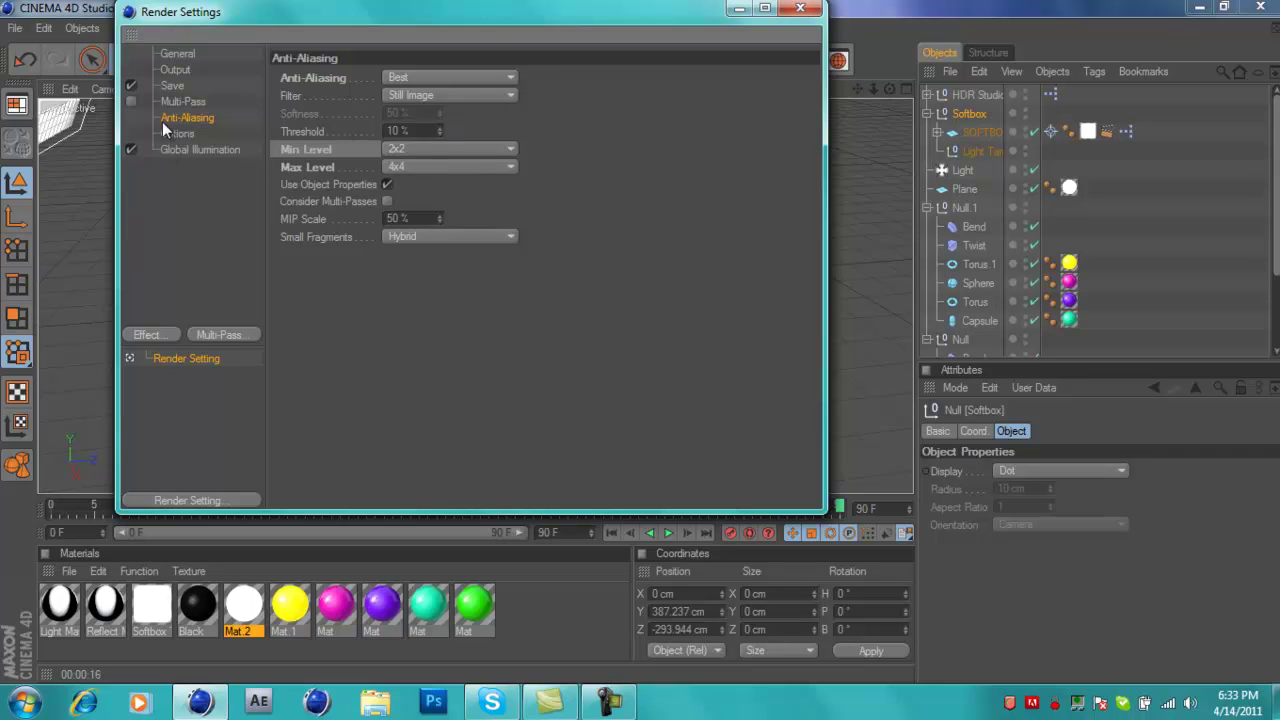
# - Enable the alpha channel for the saved PNG and set its output file to "abstract 1" in the Desktop png folder
pyautogui.click(200, 103)
pyautogui.click(175, 88)
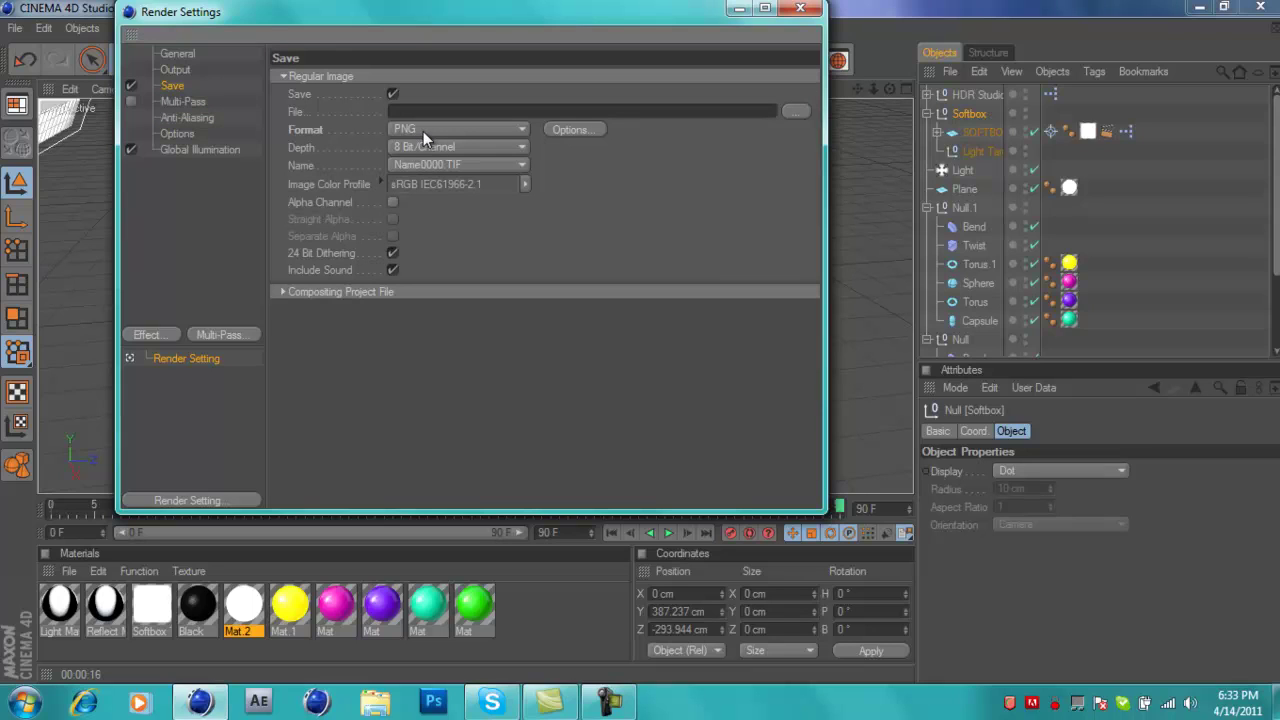
pyautogui.click(392, 203)
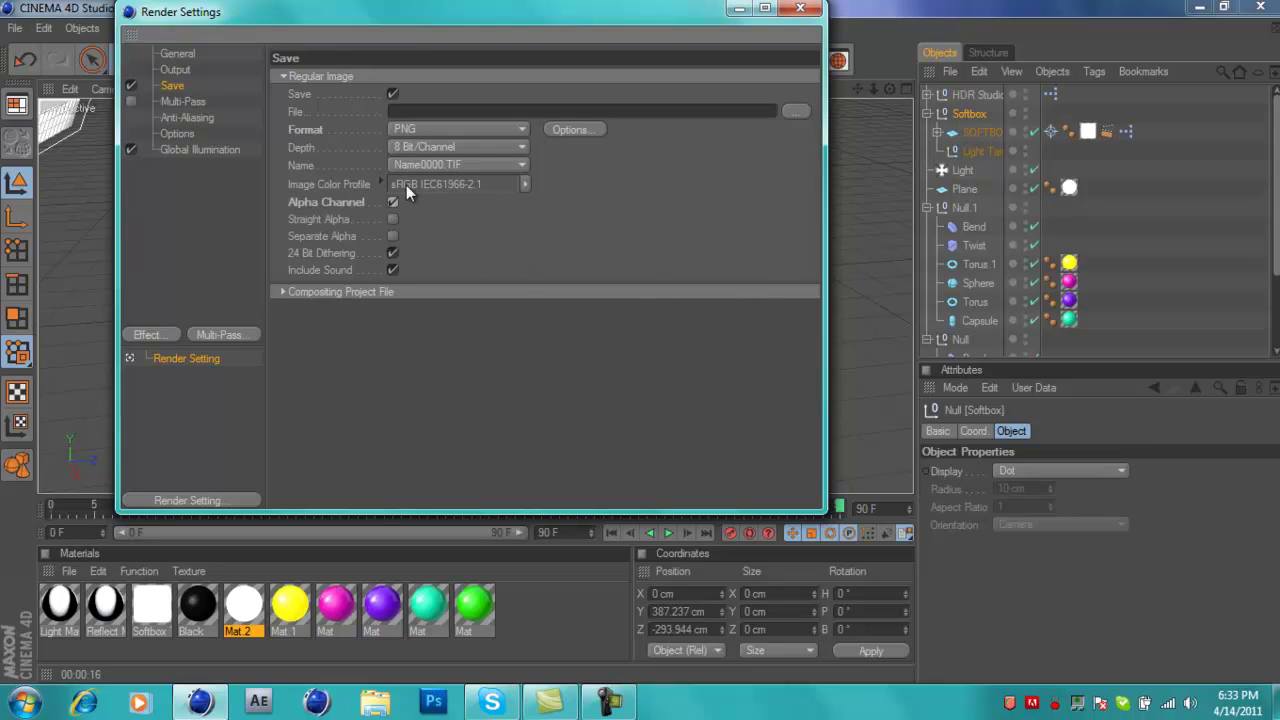
pyautogui.click(407, 111)
pyautogui.write('abstract 1')
pyautogui.click(794, 111)
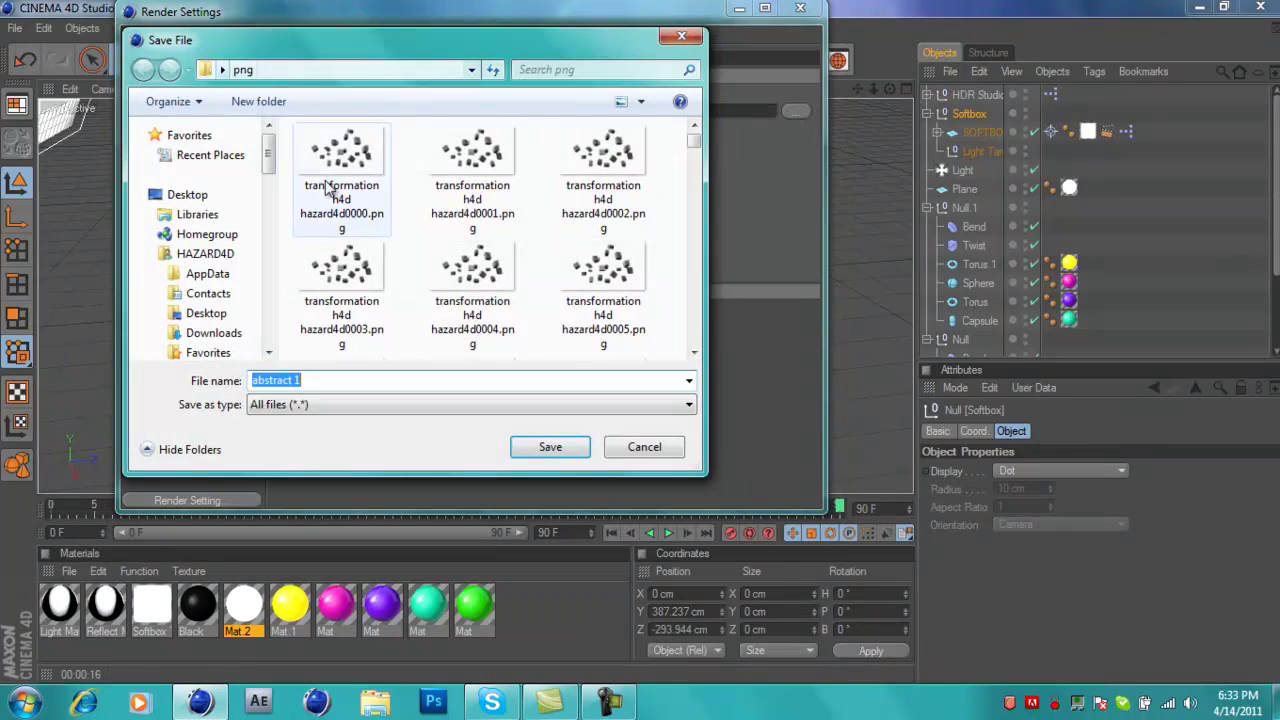
pyautogui.click(548, 445)
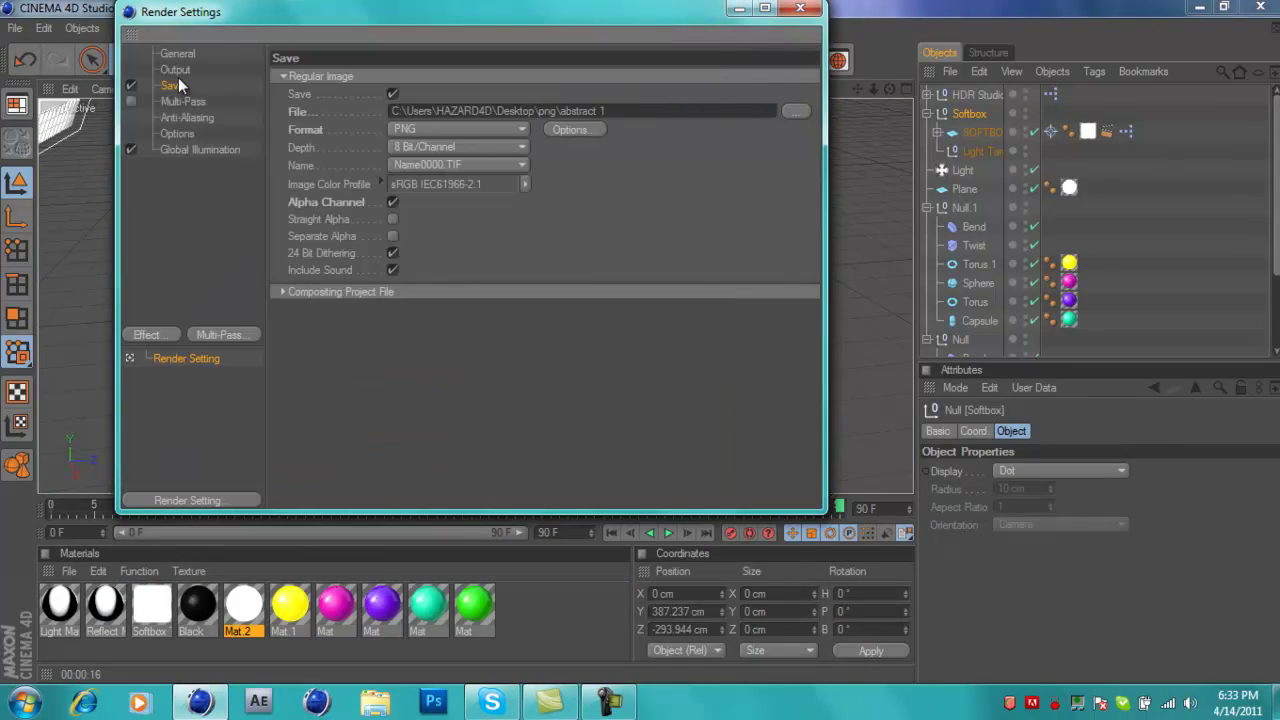
# - Review the output width and height, choose Current Frame as the frame range, and close the render settings
pyautogui.click(176, 70)
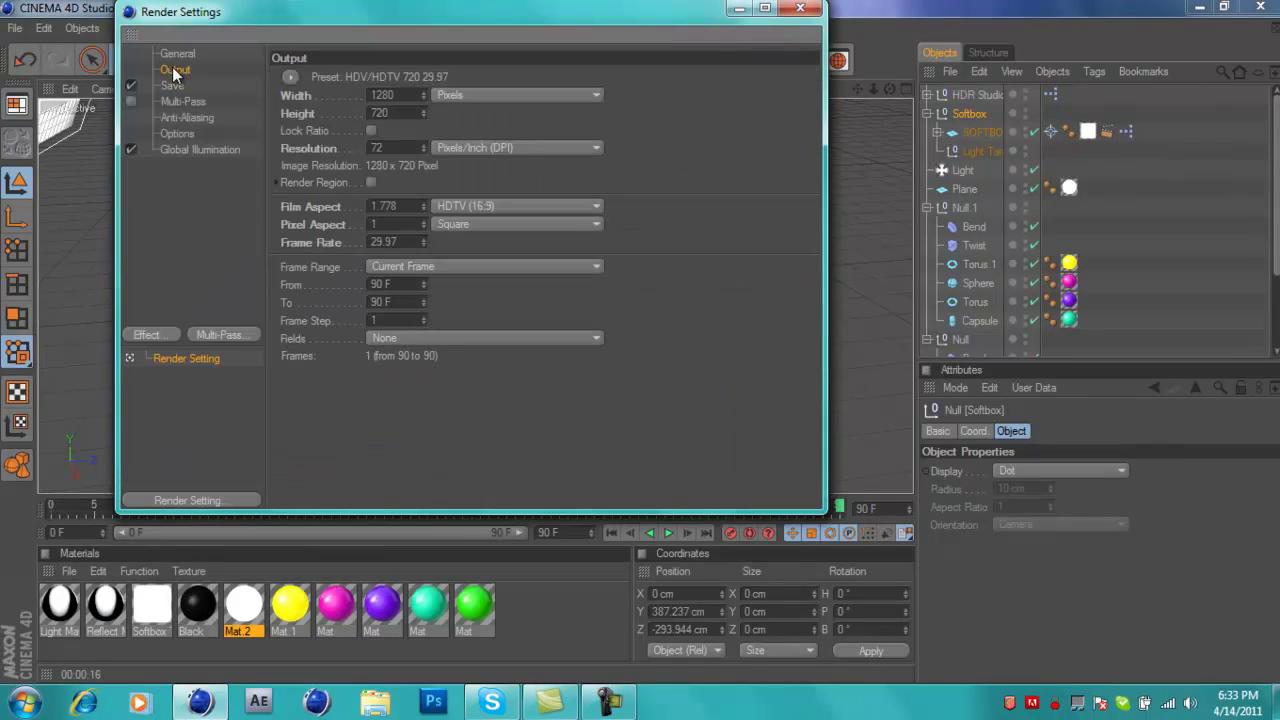
pyautogui.doubleClick(395, 95)
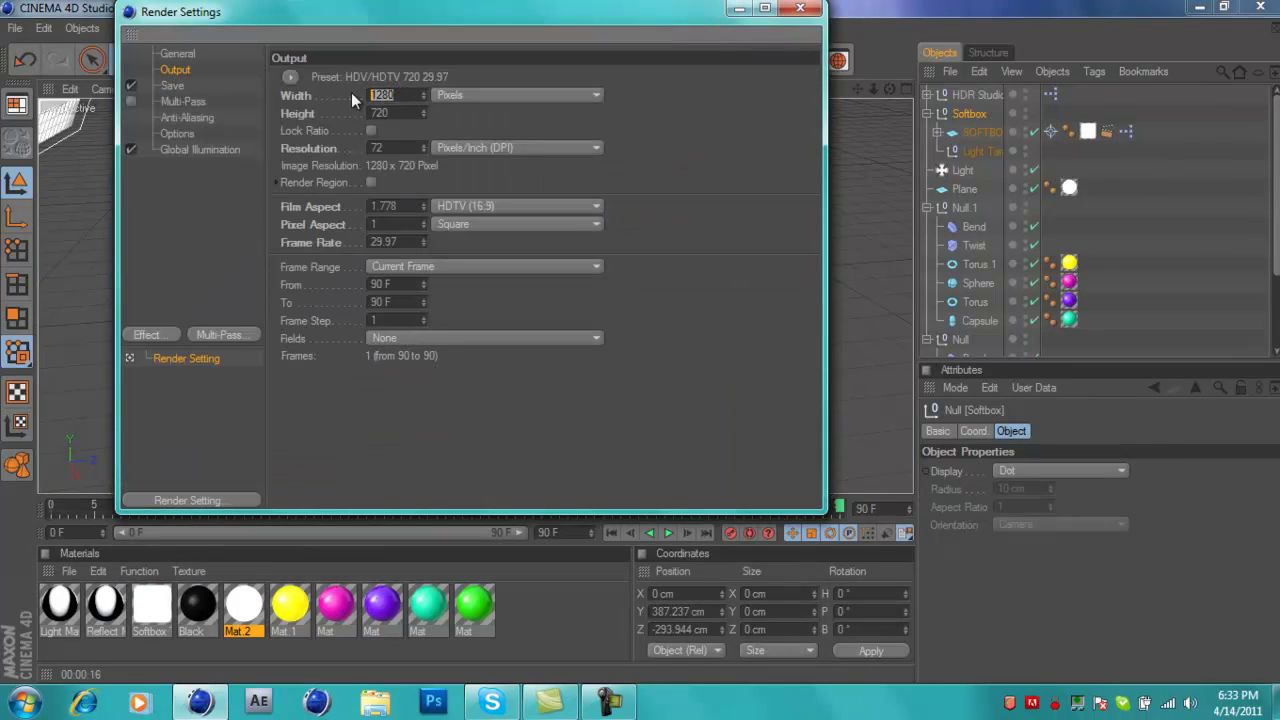
pyautogui.doubleClick(410, 114)
pyautogui.click(660, 290)
pyautogui.click(472, 266)
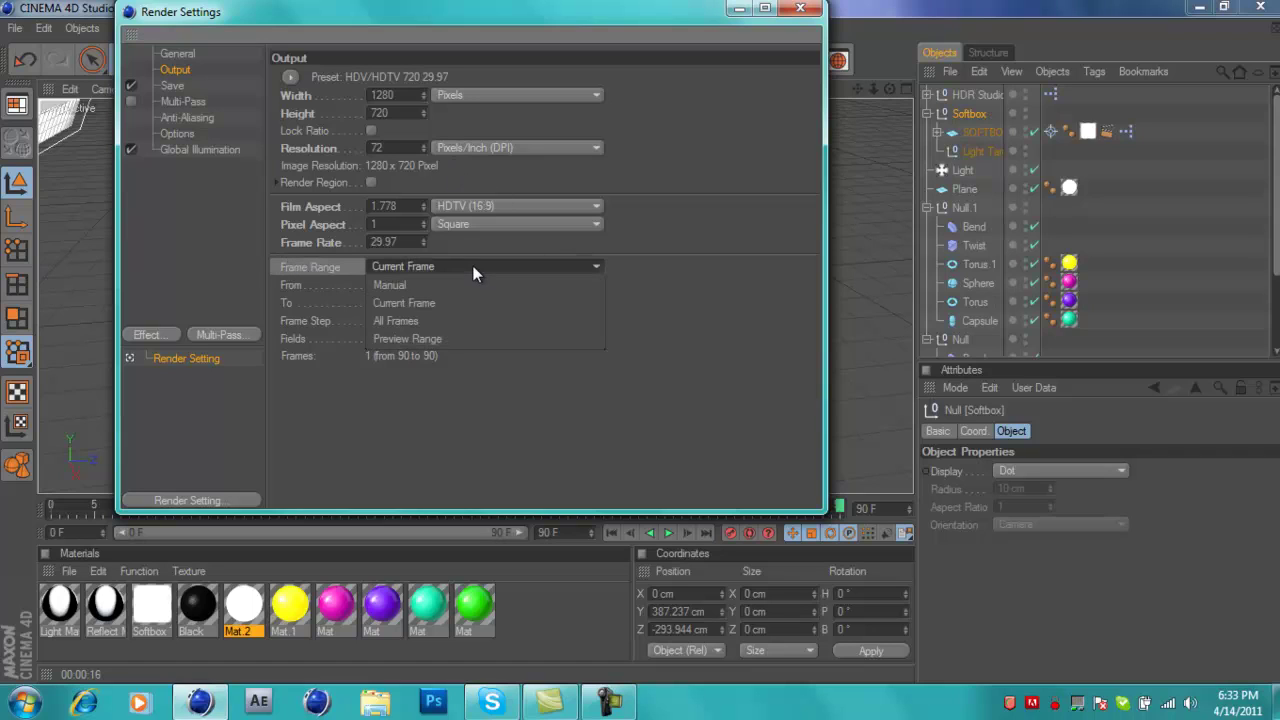
pyautogui.click(466, 302)
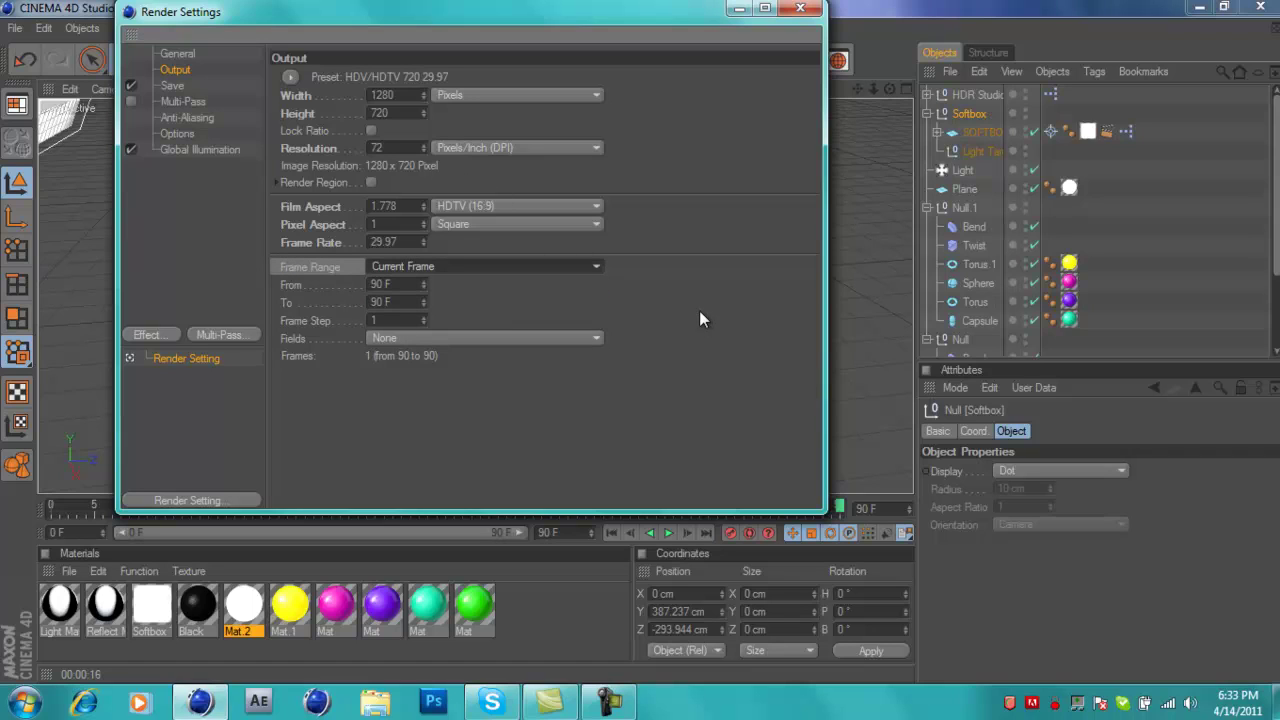
pyautogui.click(800, 8)
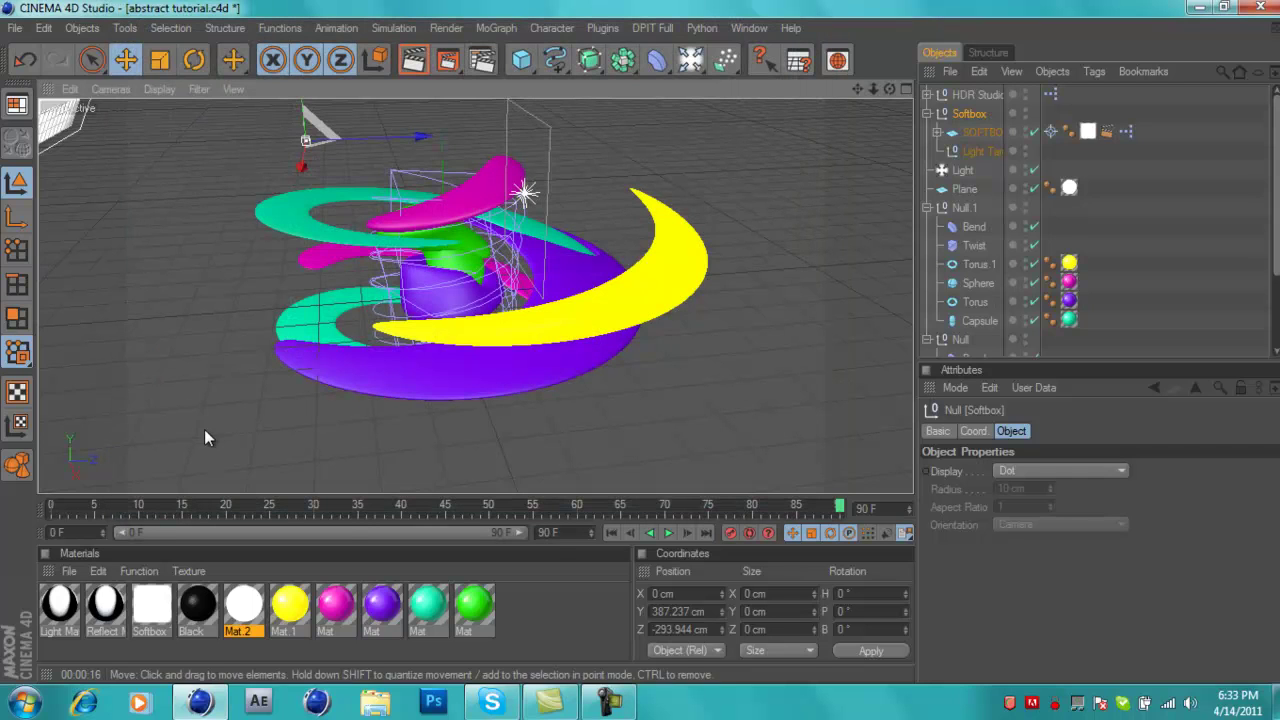
# - Start rendering the current frame in the Picture Viewer and minimize the viewer
pyautogui.click(441, 63)
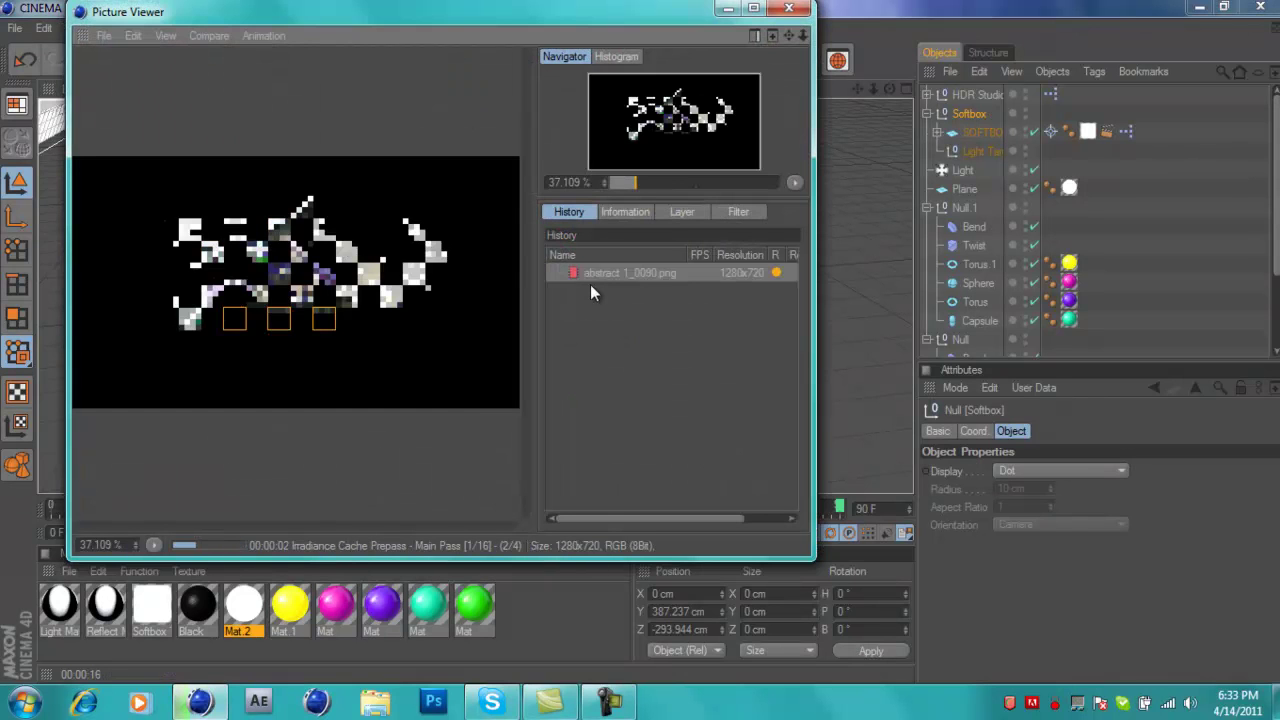
pyautogui.click(728, 9)
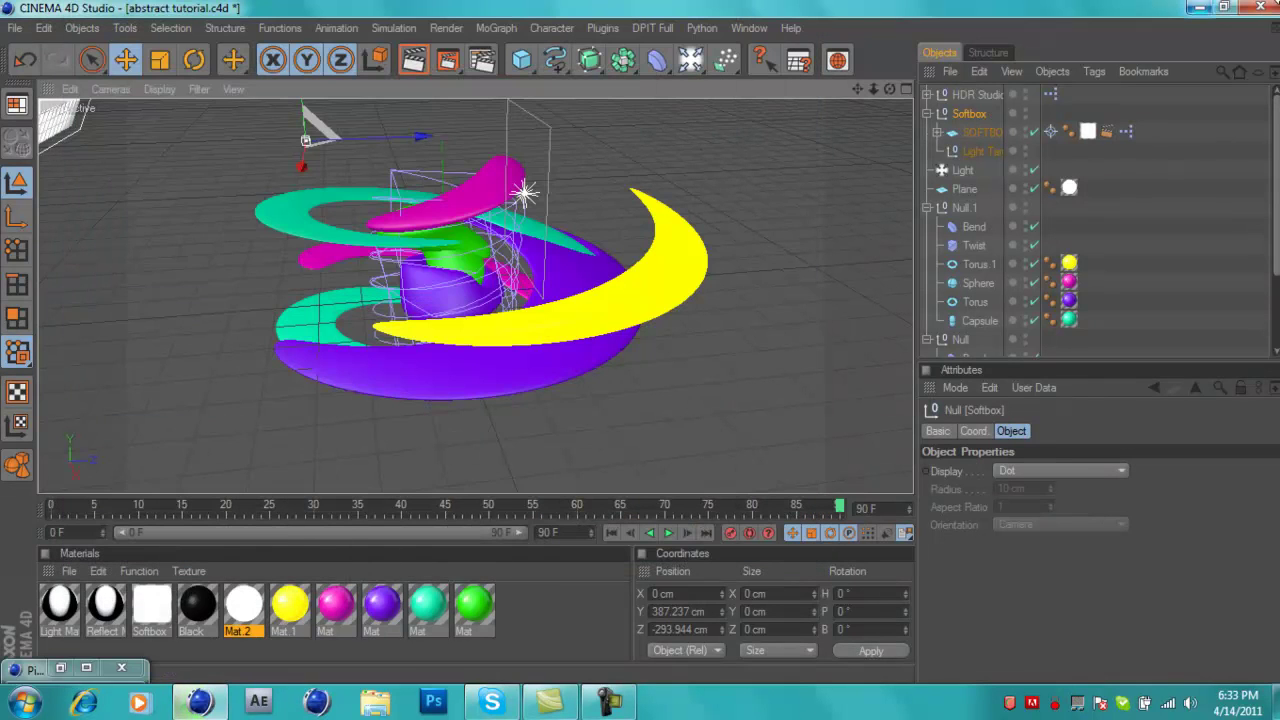
pyautogui.click(1202, 5)
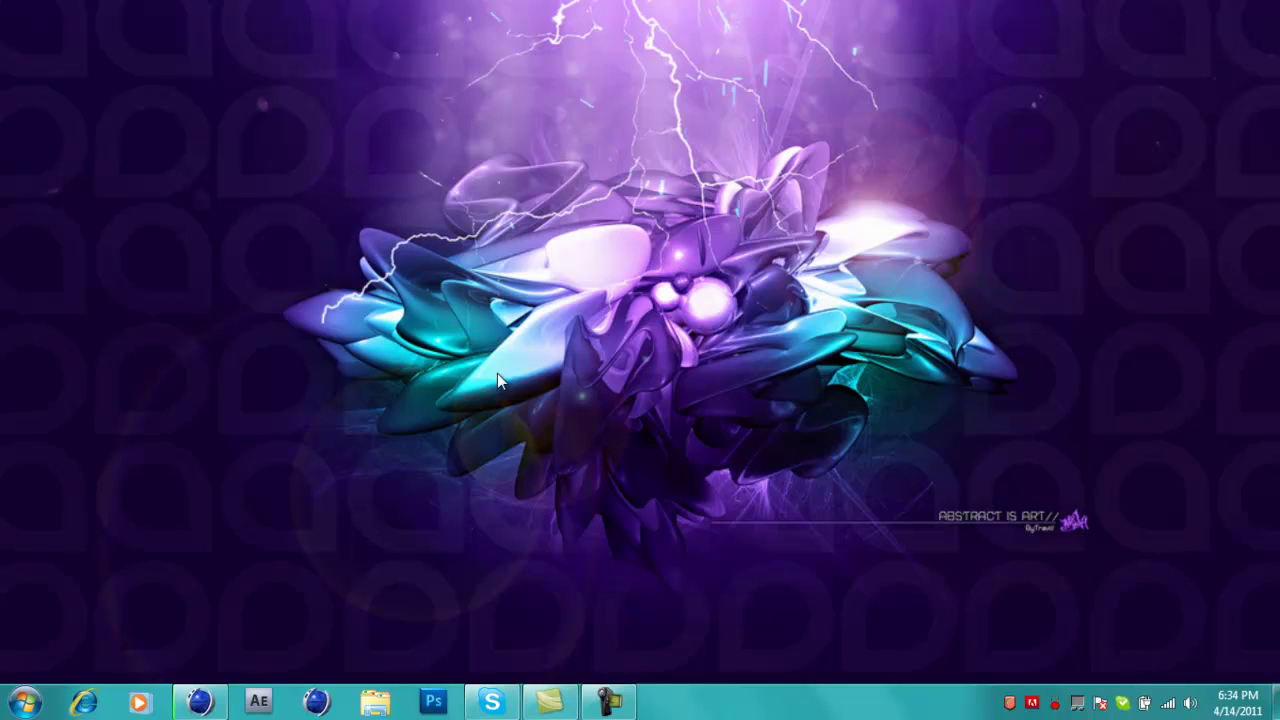
pyautogui.click(201, 702)
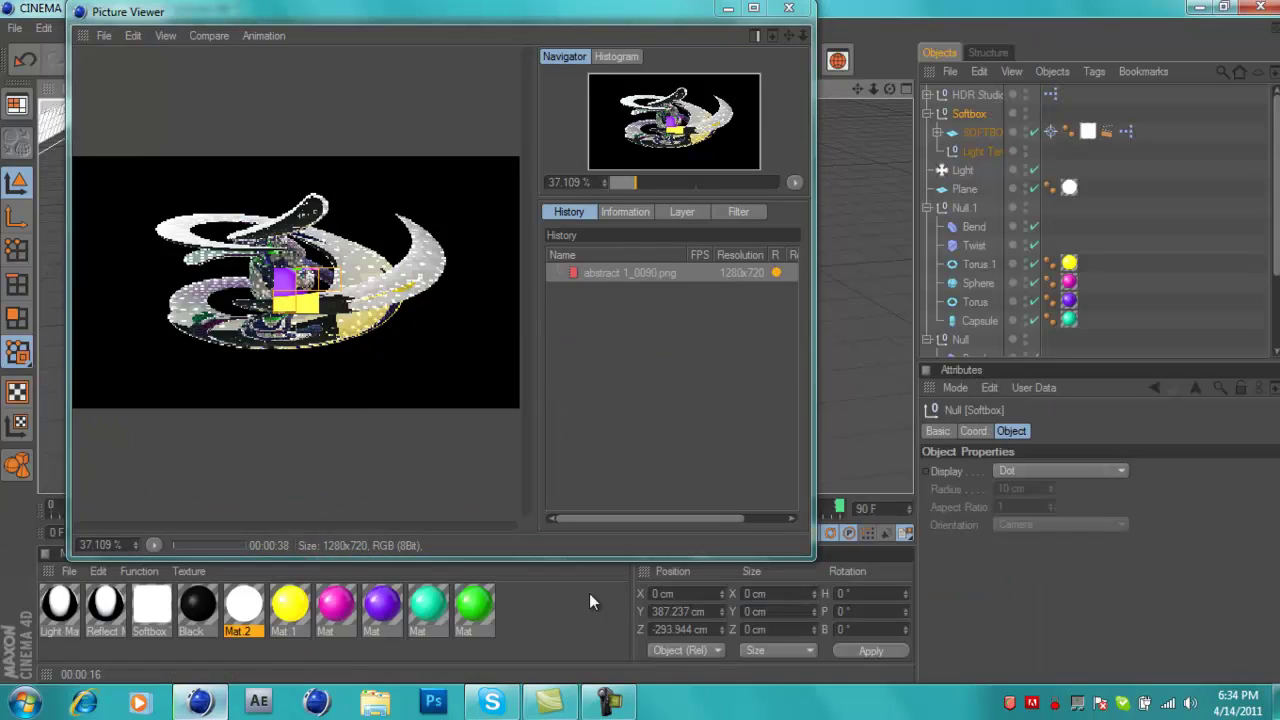
pyautogui.click(608, 702)
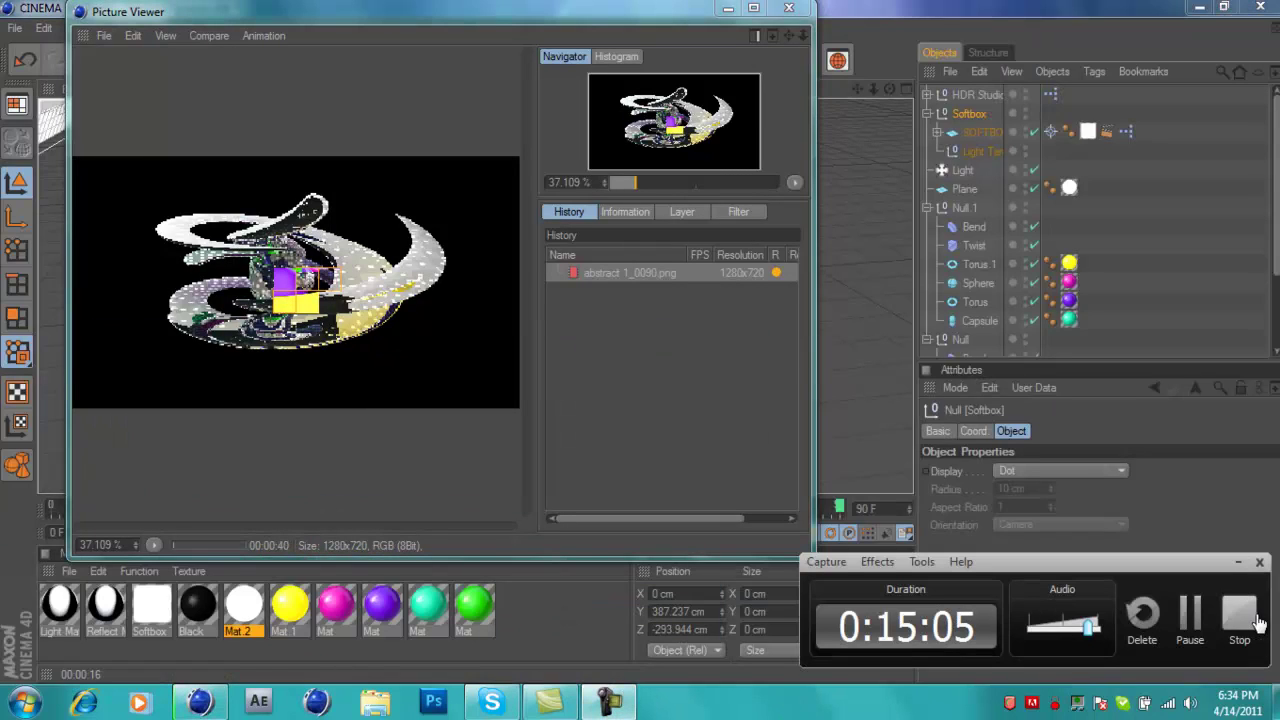